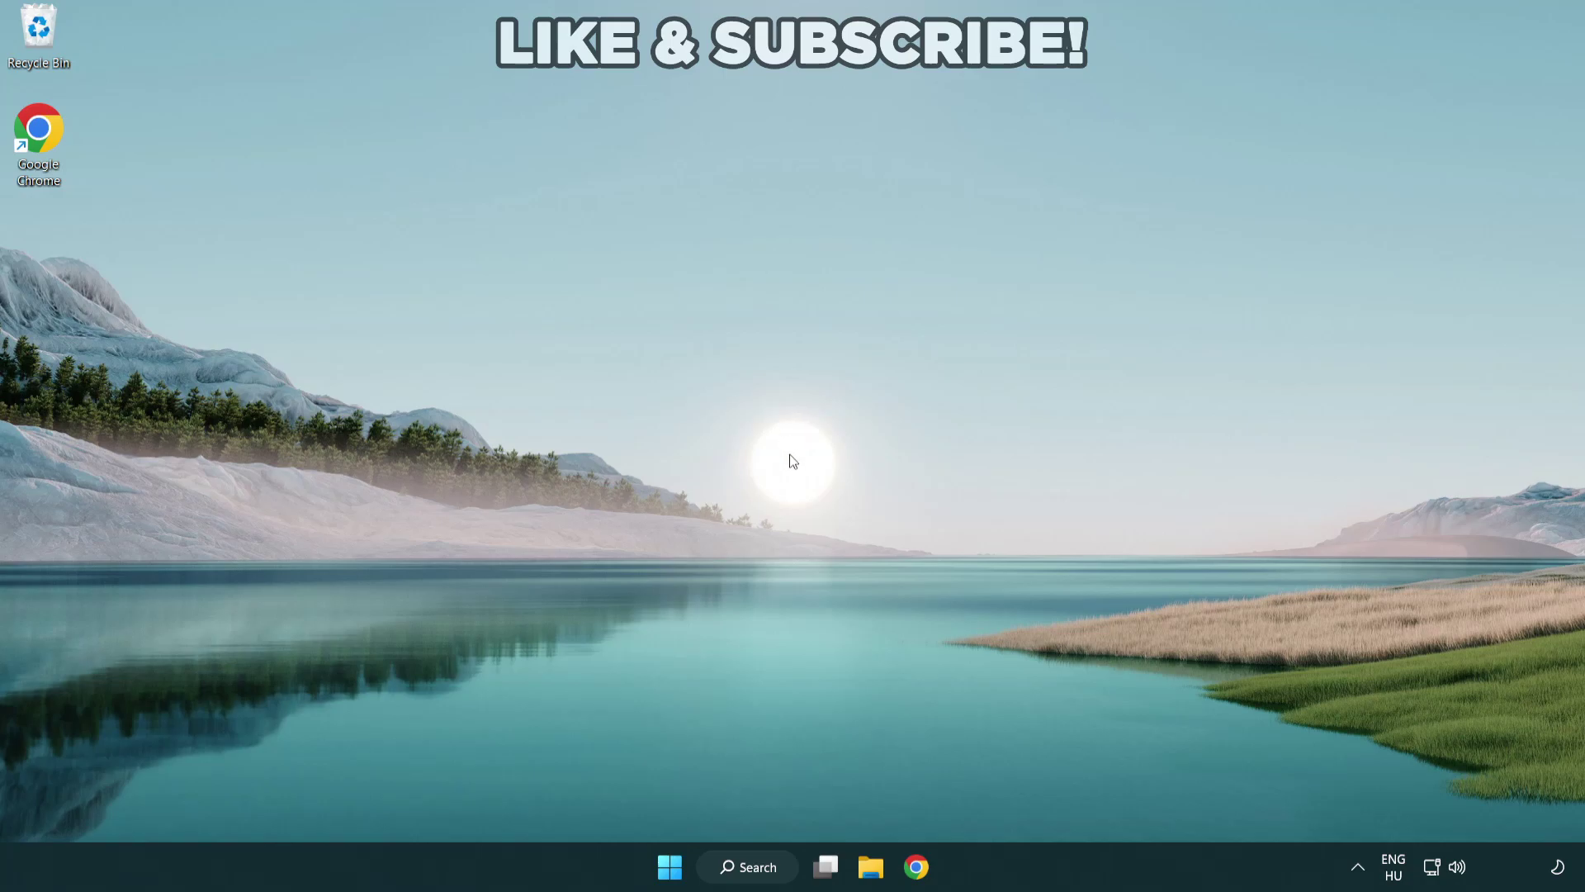
Open Windows Search to look up Device Manager
{"action": "left_click", "coordinate": [739, 866]}
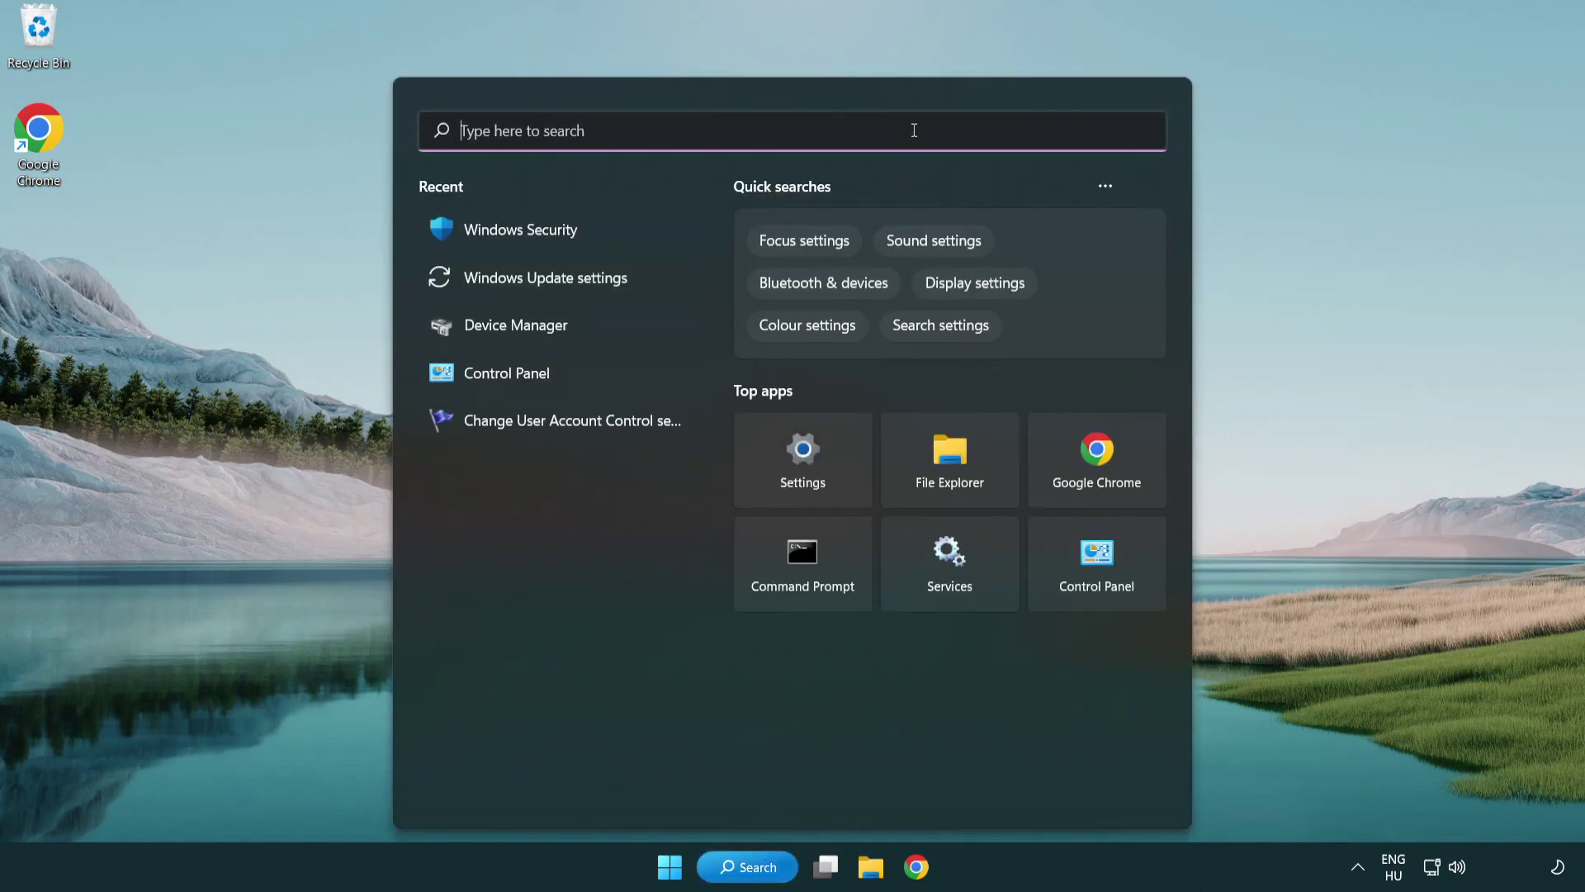
{"action": "type", "text": "devic"}
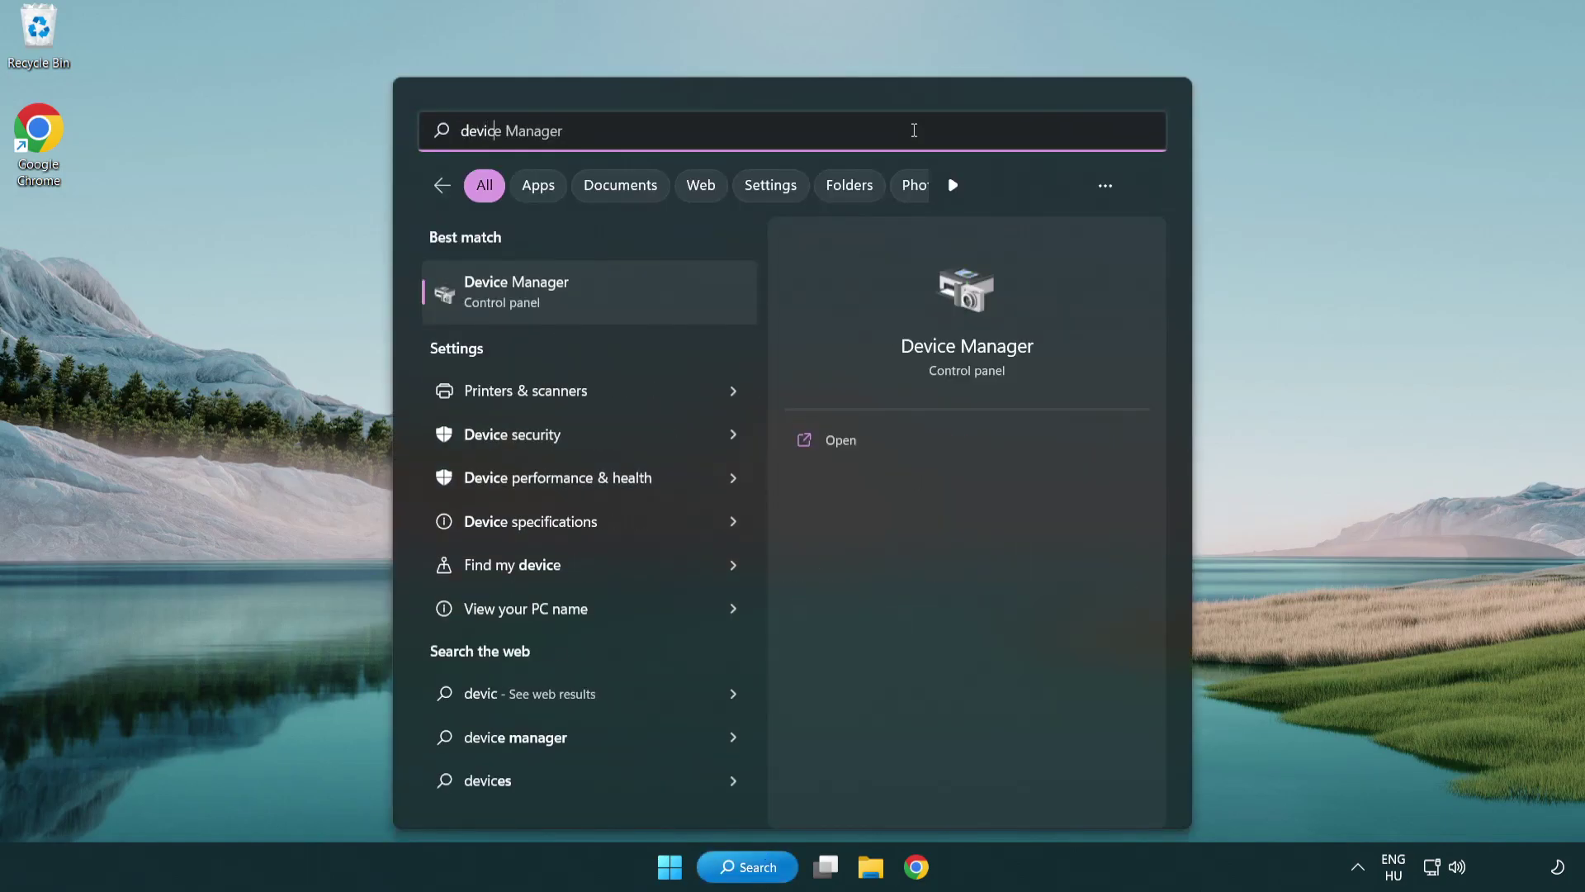
{"action": "type", "text": "e manager"}
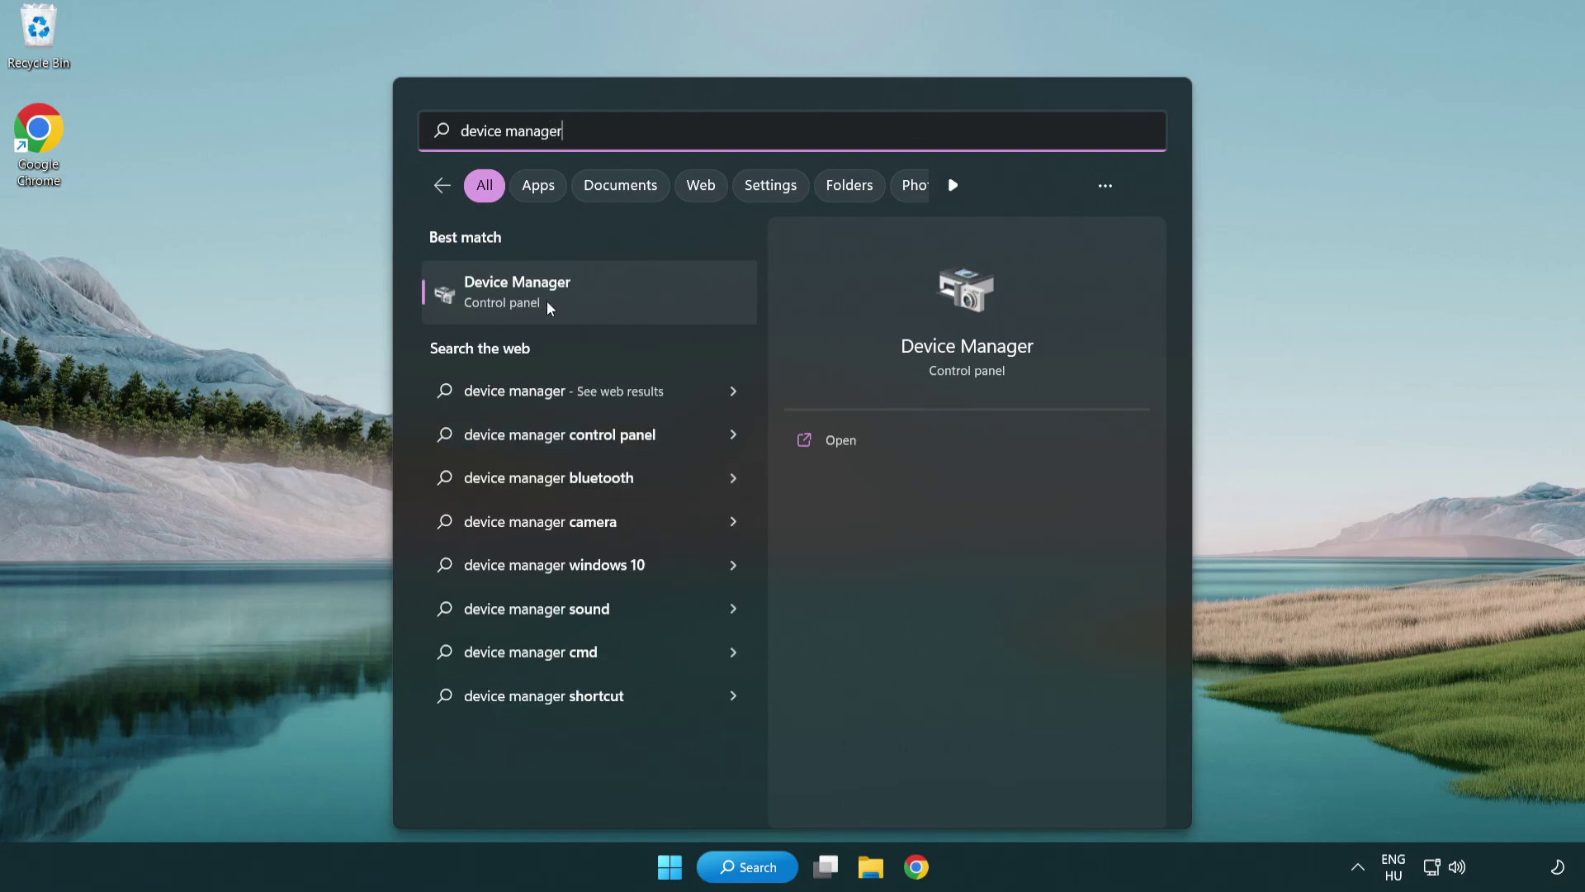
Launch Device Manager and bring up the VMware SVGA 3D adapter's menu under Display adapters
{"action": "left_click", "coordinate": [633, 298]}
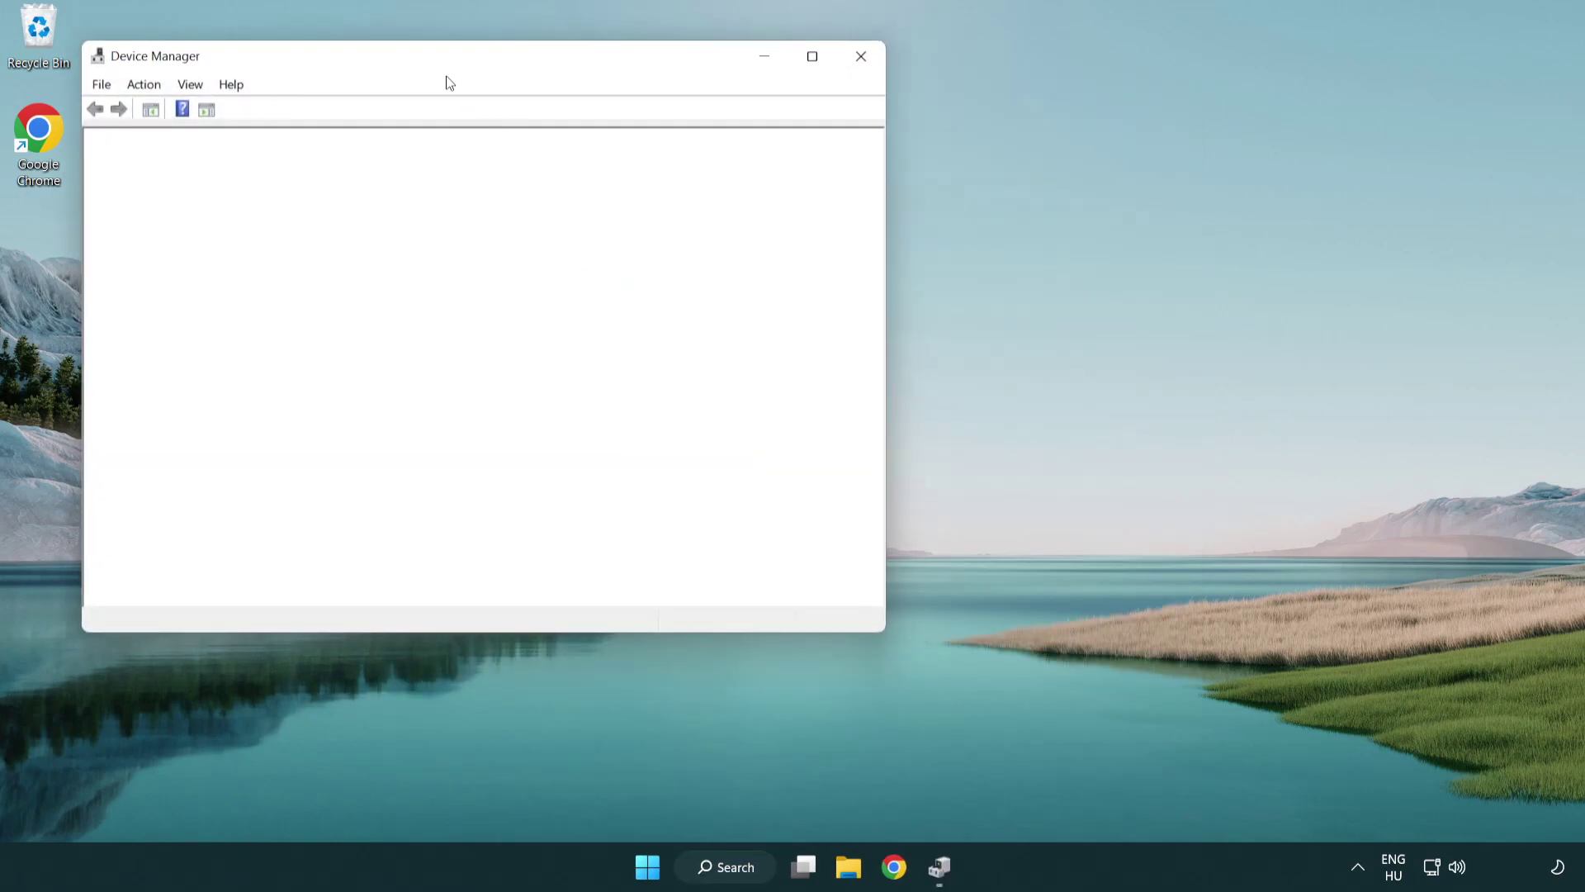
{"action": "left_click_drag", "start_coordinate": [433, 62], "coordinate": [699, 159]}
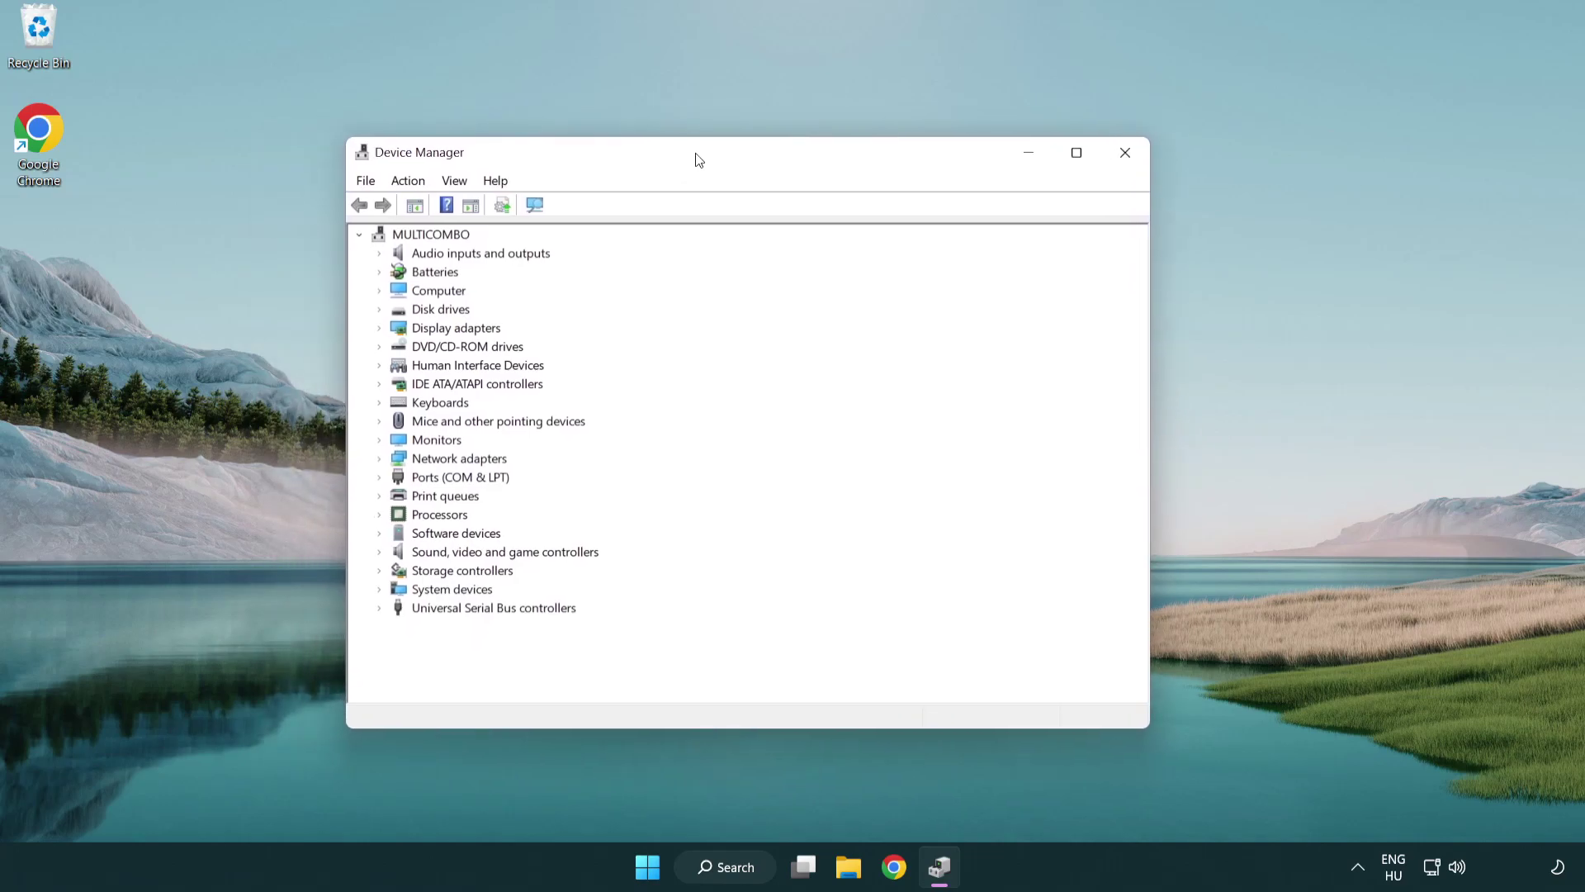
{"action": "left_click", "coordinate": [441, 330]}
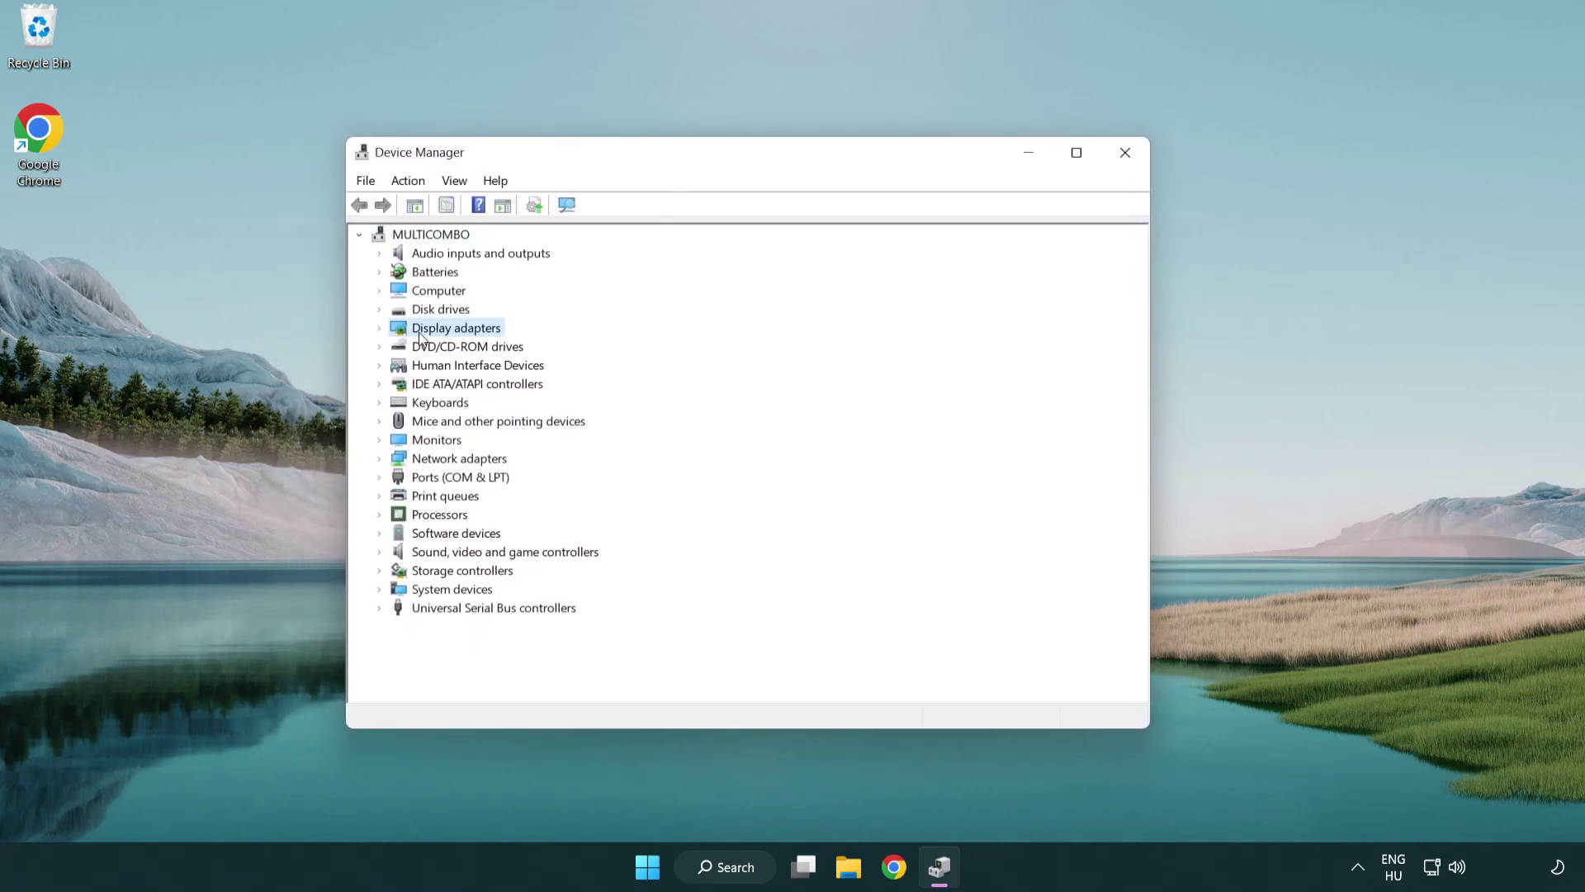
{"action": "left_click", "coordinate": [382, 330]}
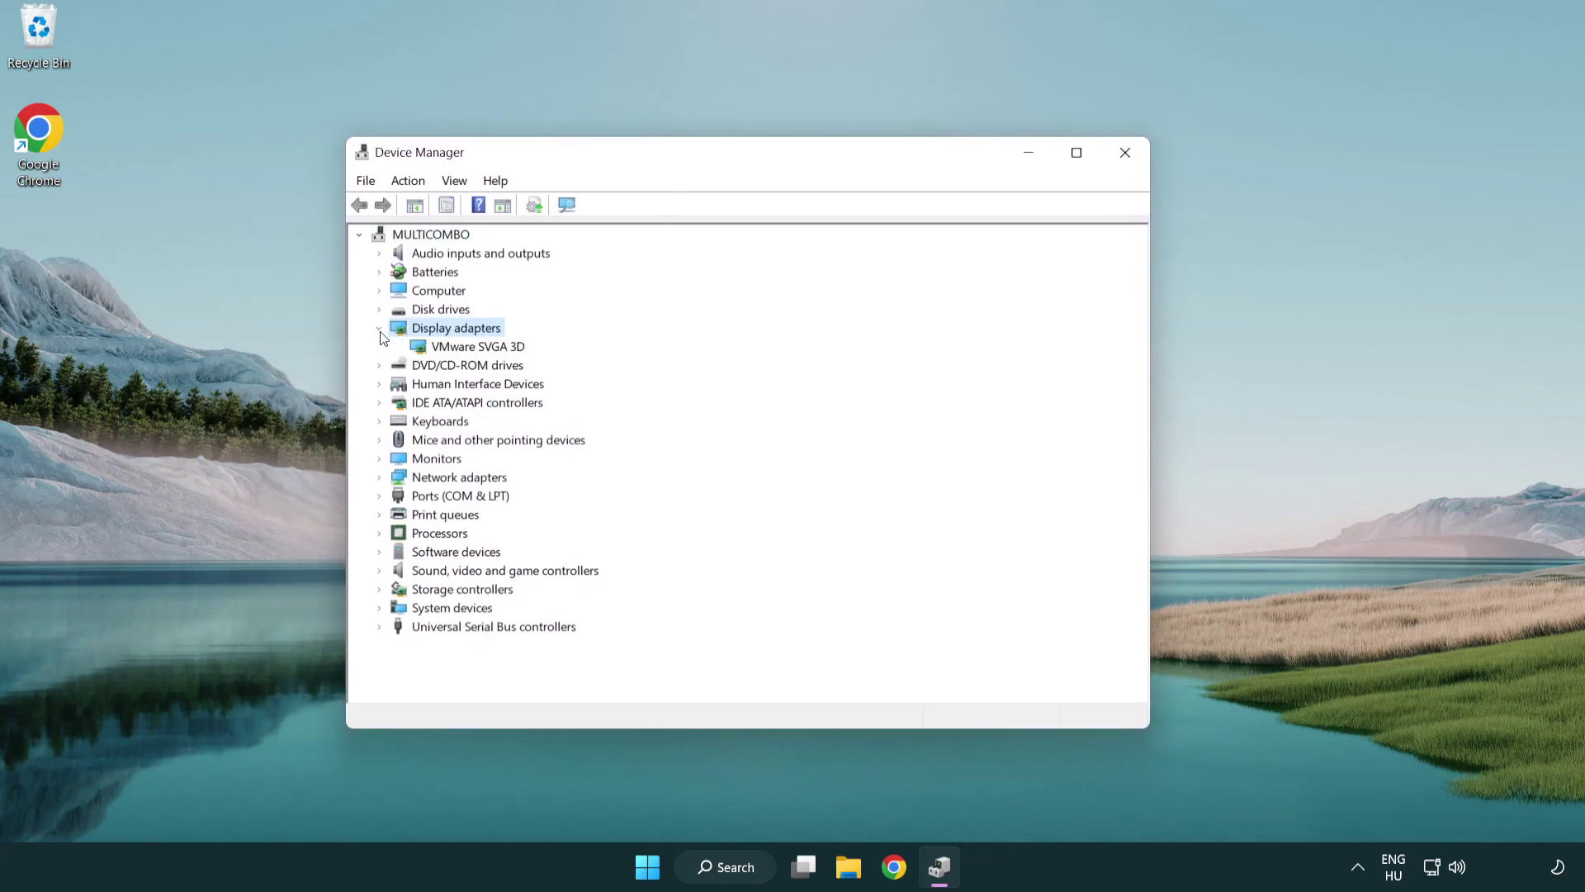
{"action": "left_click", "coordinate": [472, 350]}
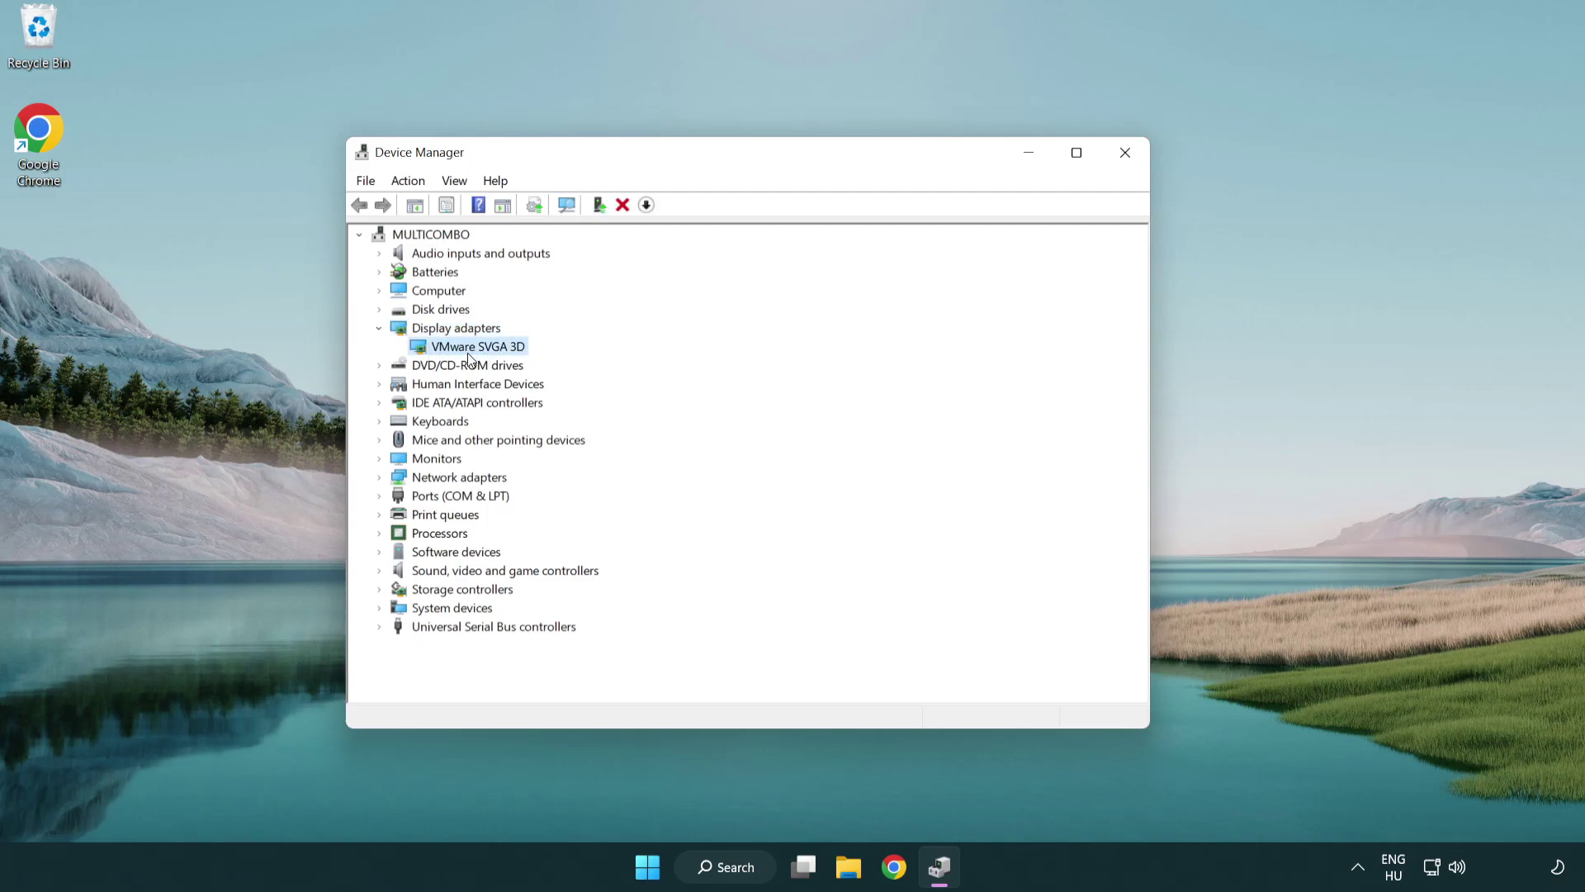
{"action": "right_click", "coordinate": [472, 353]}
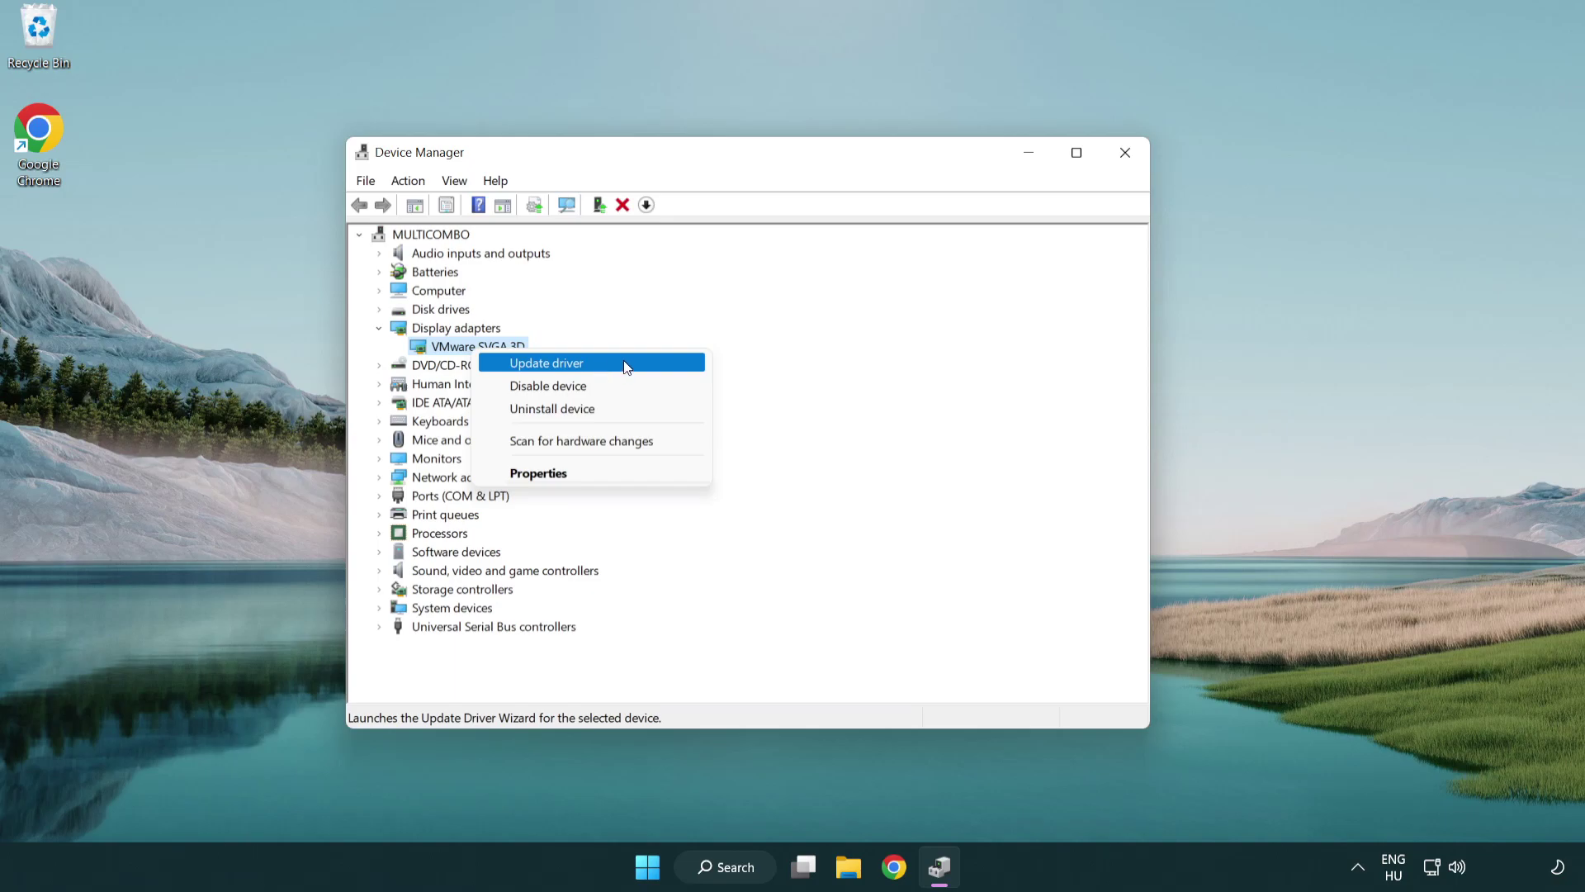
Auto-search for a VMware SVGA 3D driver, confirm the best is installed, and close Device Manager
{"action": "left_click", "coordinate": [623, 361]}
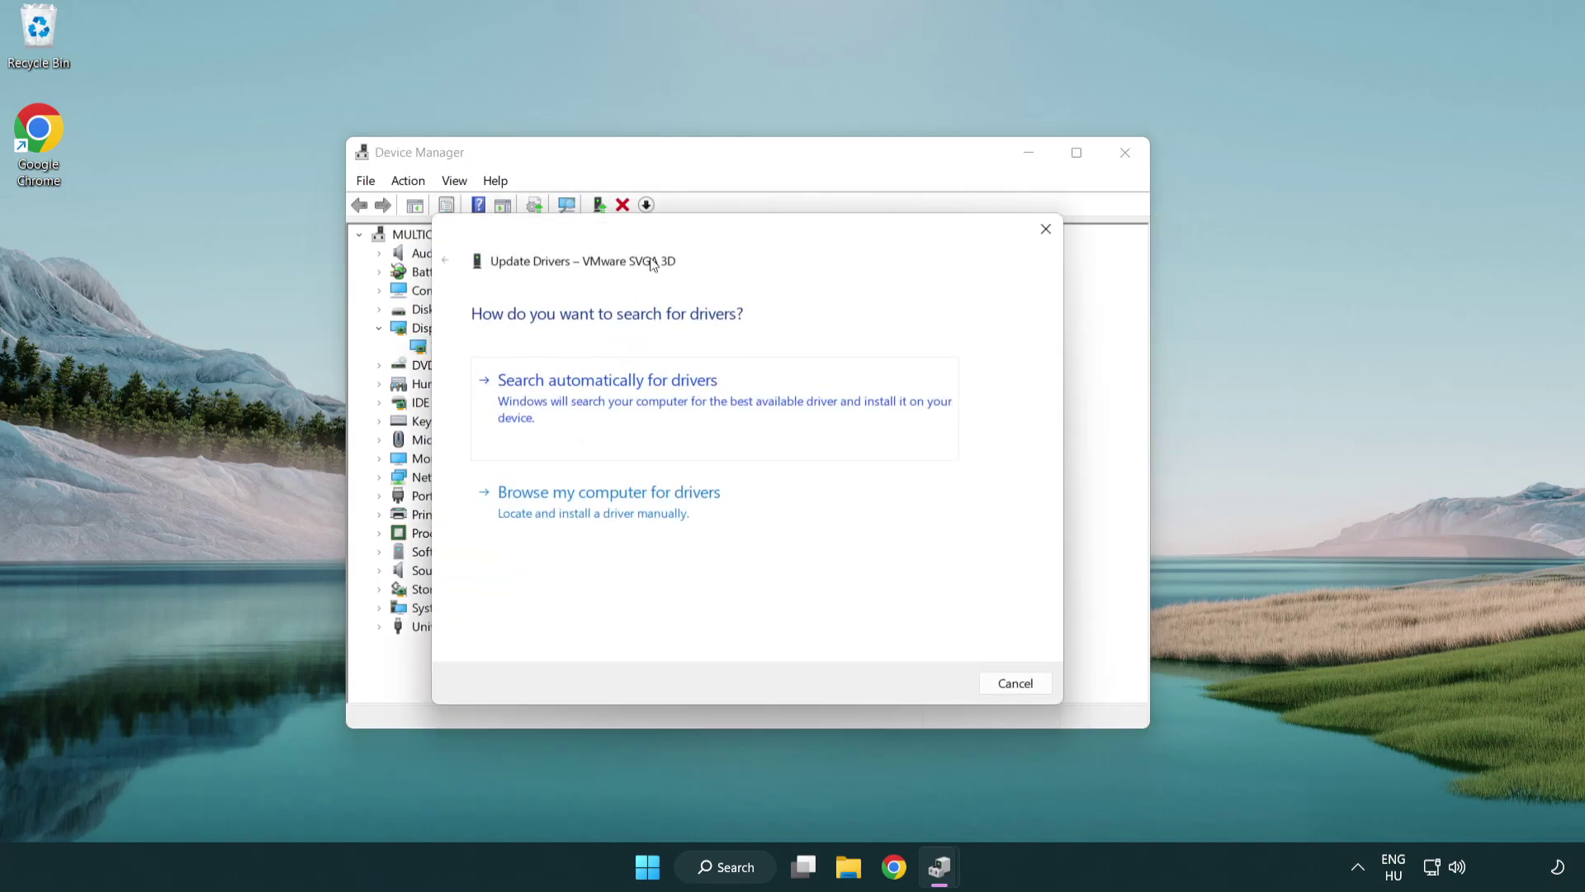
{"action": "left_click_drag", "start_coordinate": [667, 243], "coordinate": [698, 233]}
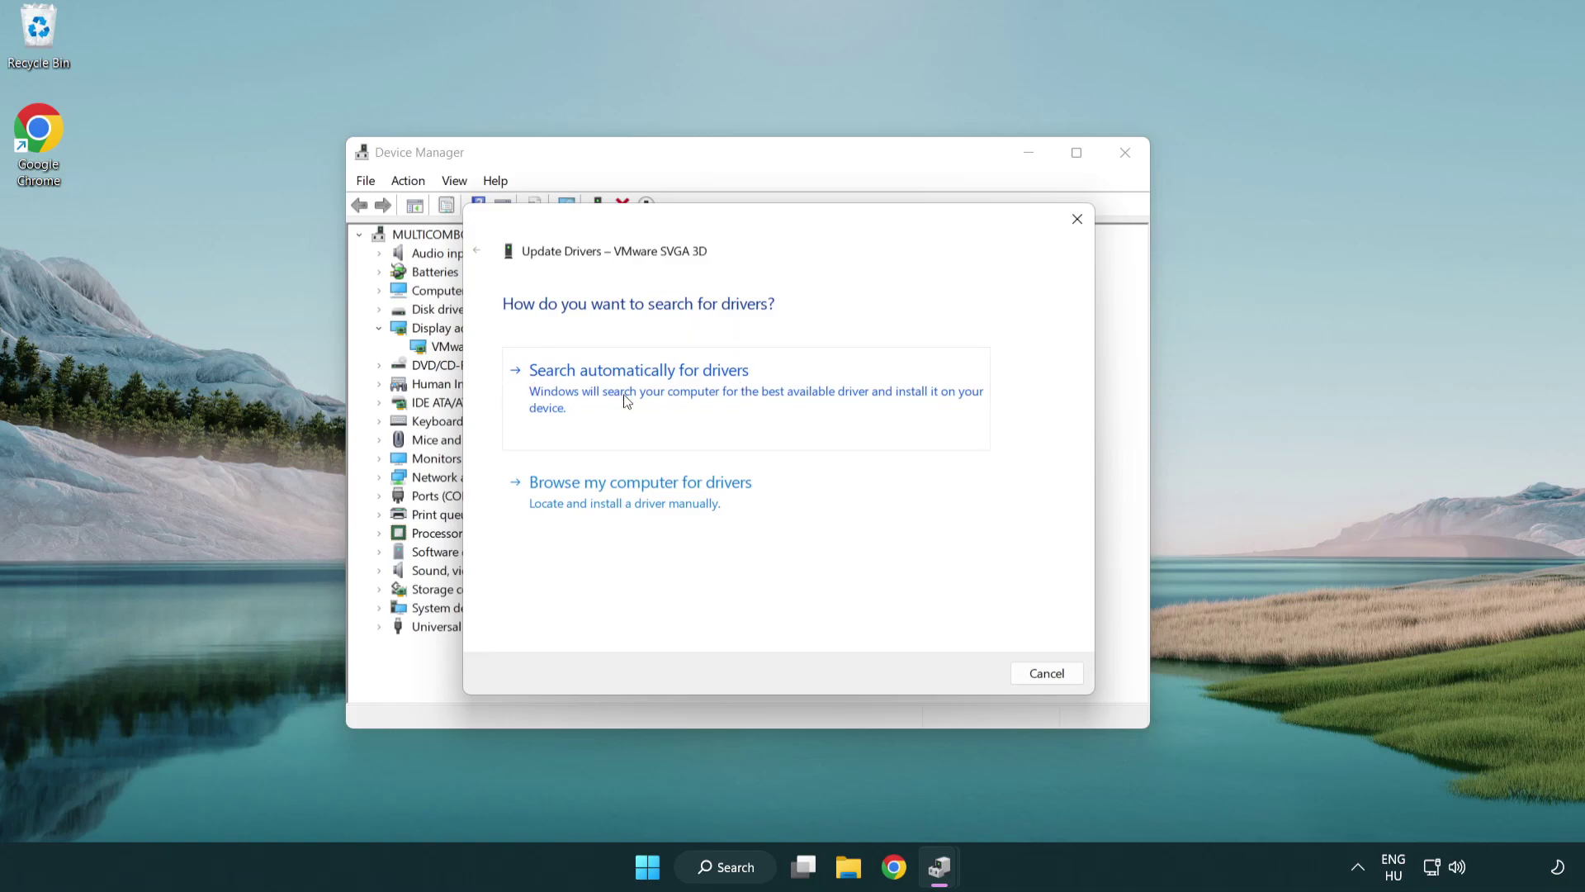
{"action": "left_click", "coordinate": [696, 385]}
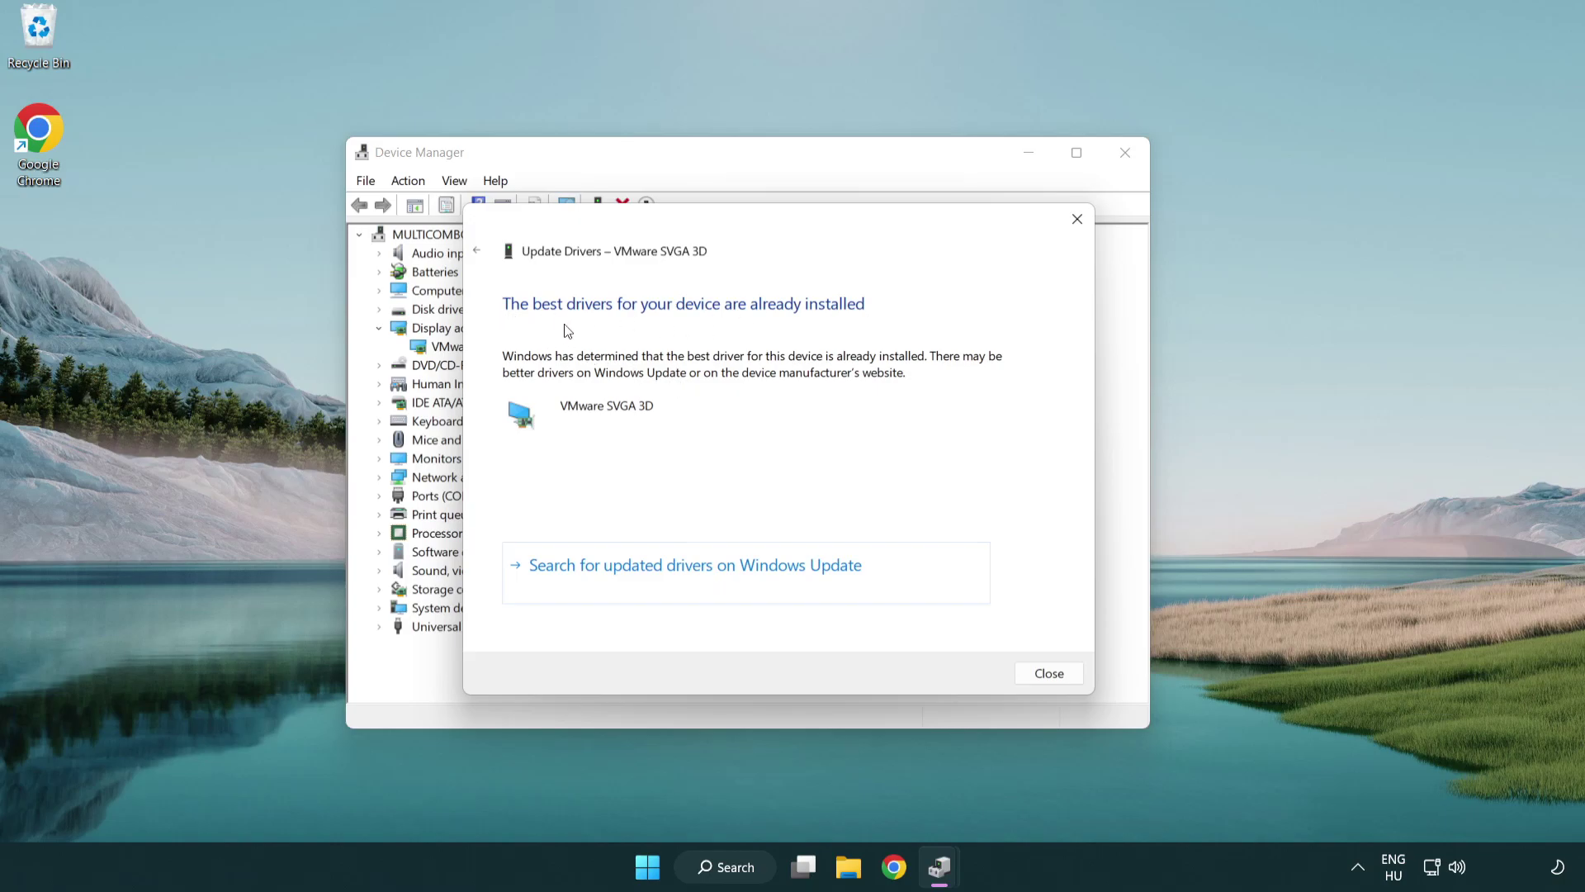
{"action": "left_click", "coordinate": [1049, 675]}
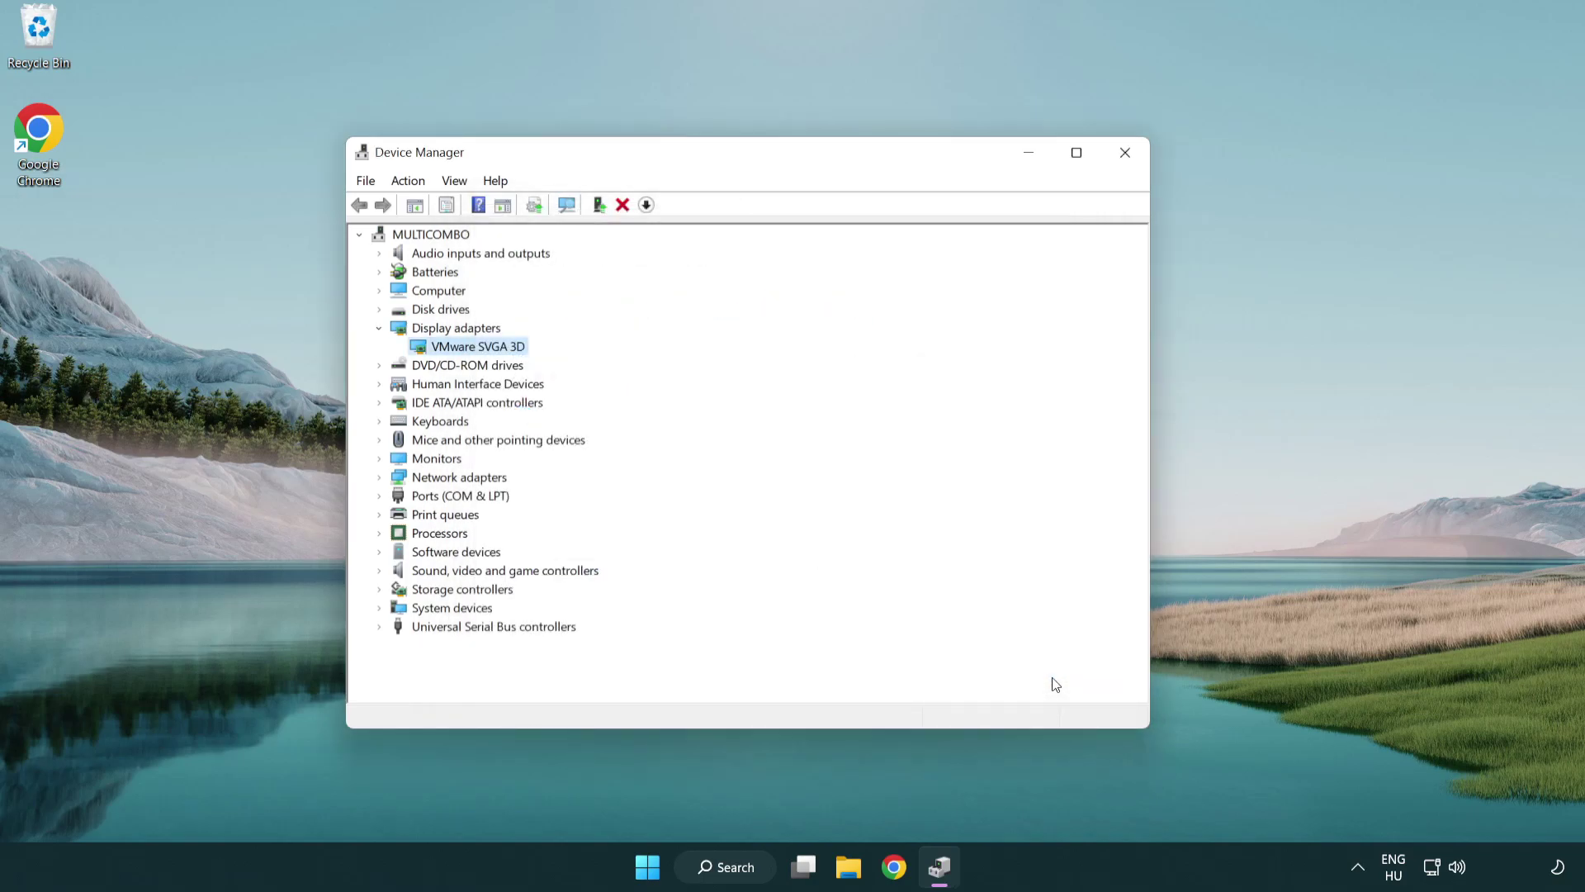
{"action": "left_click", "coordinate": [1126, 153]}
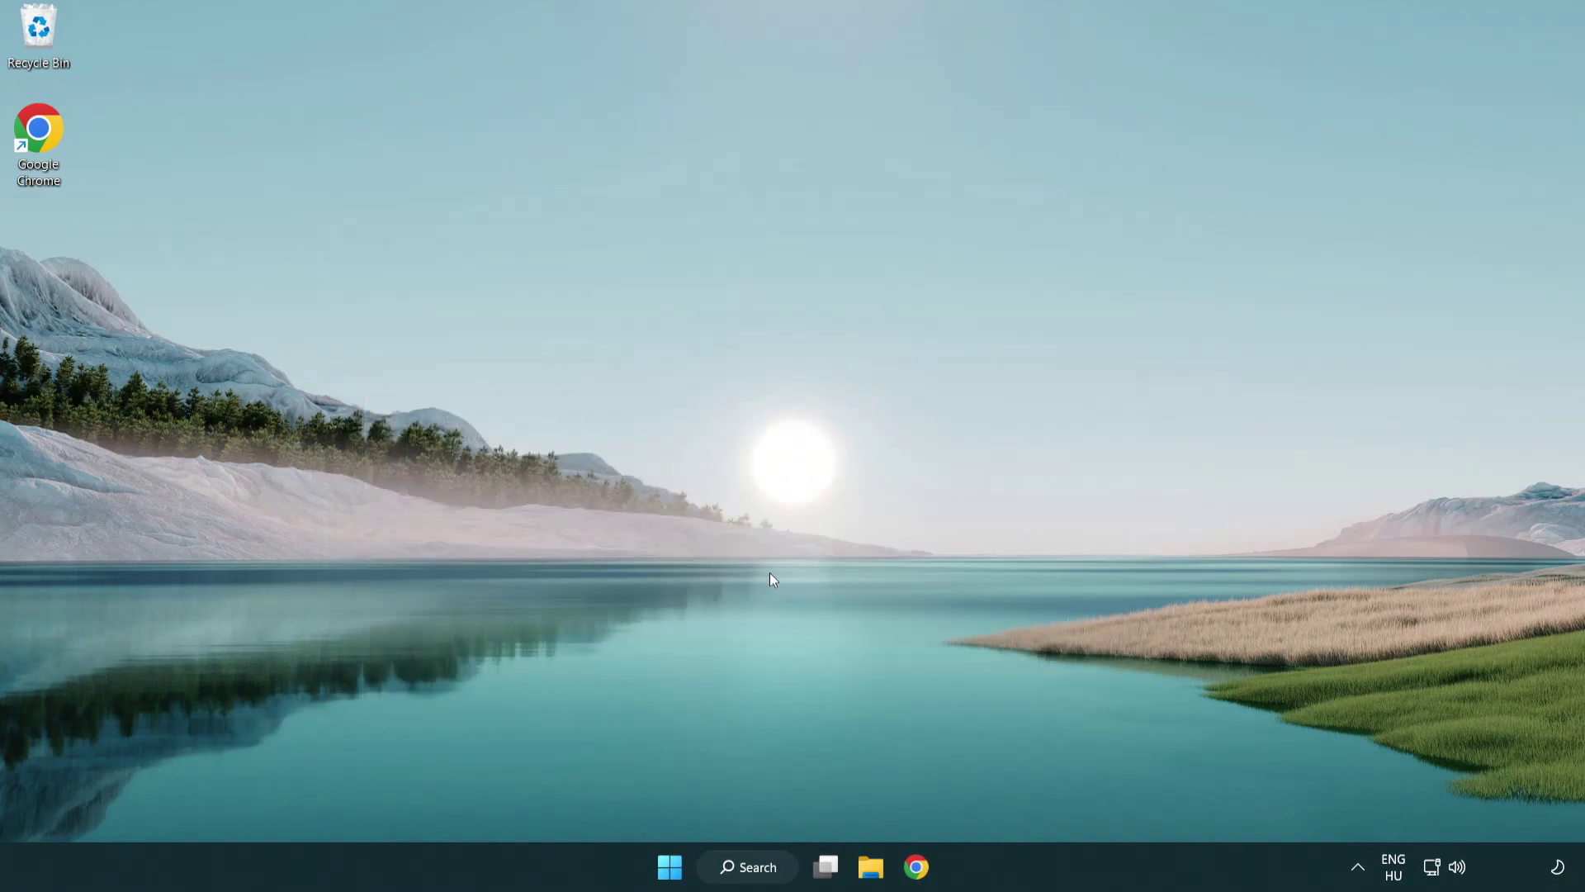
Open Windows Search to find the Windows Update settings
{"action": "left_click", "coordinate": [750, 866]}
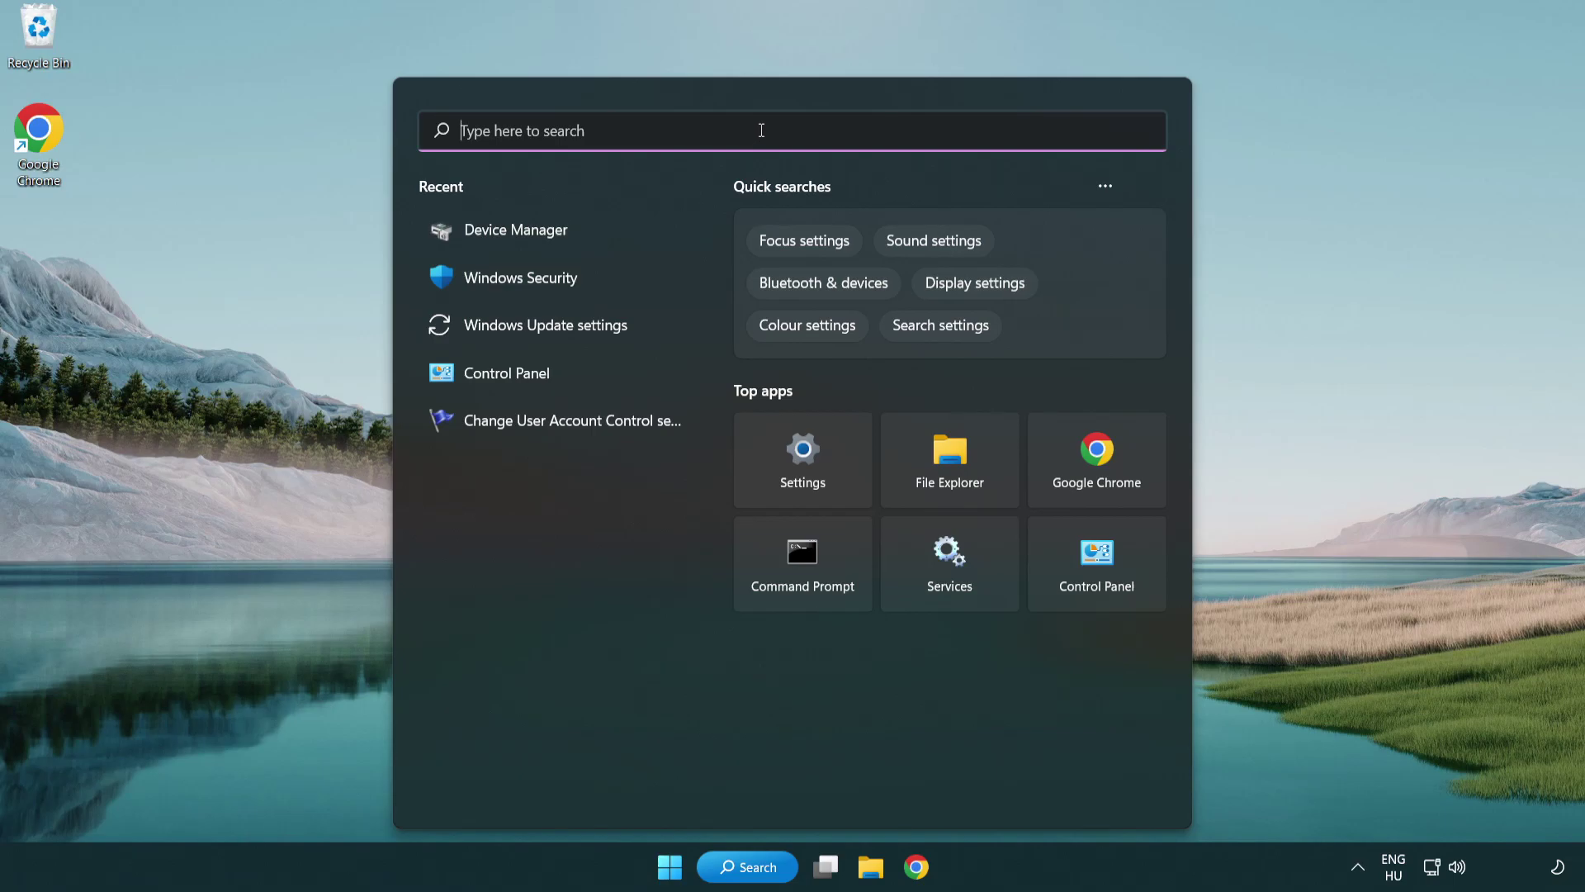
{"action": "type", "text": "update"}
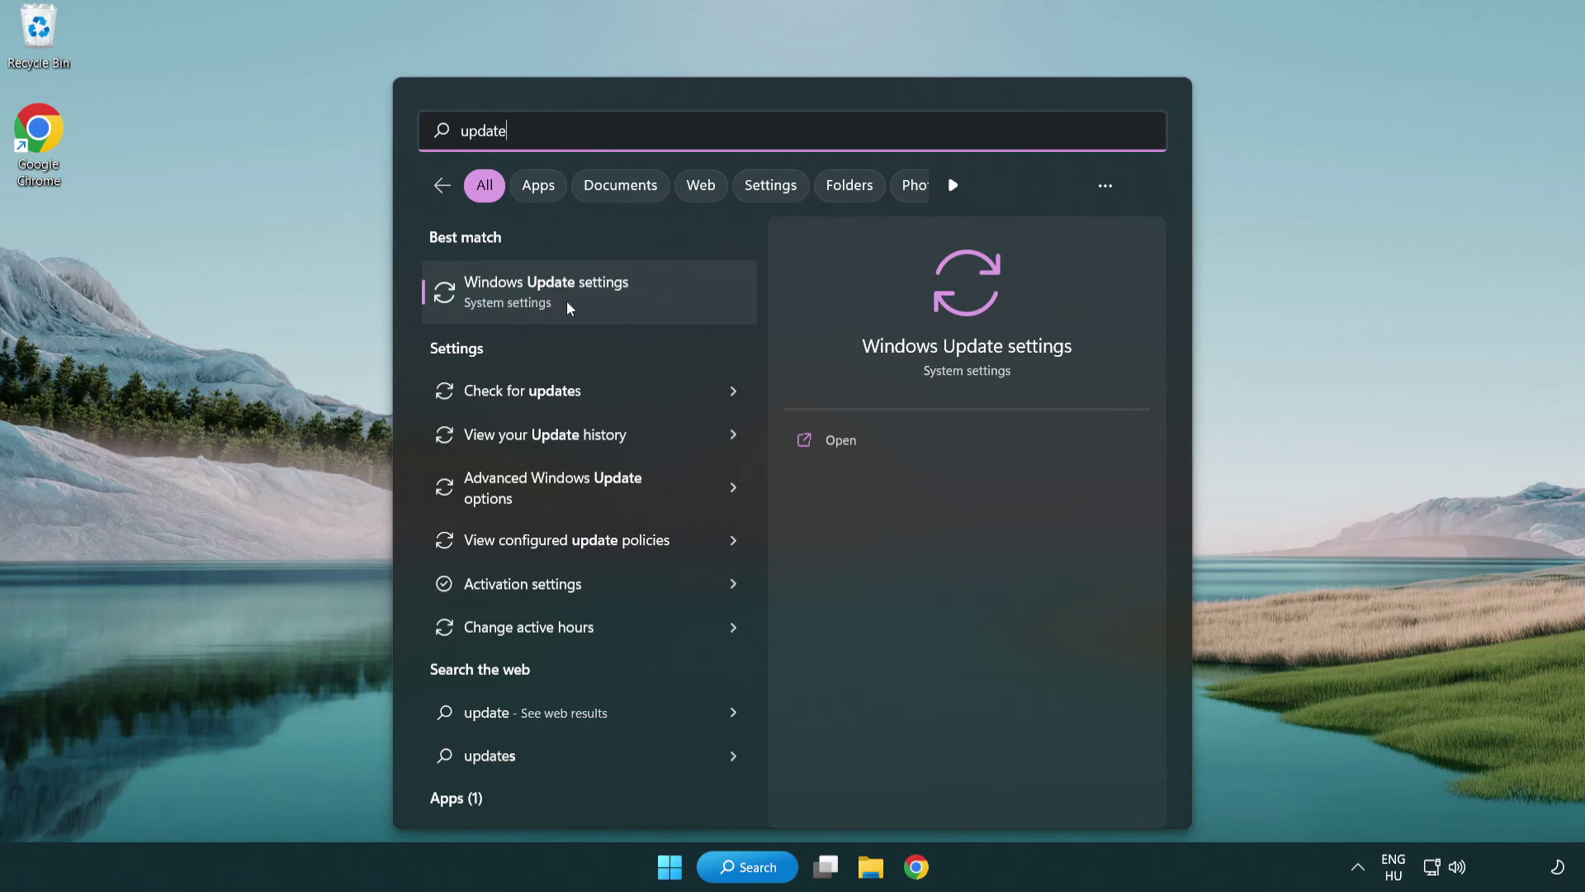
Run a Windows Update check in Settings, confirm it's up to date, and close Settings
{"action": "left_click", "coordinate": [618, 298]}
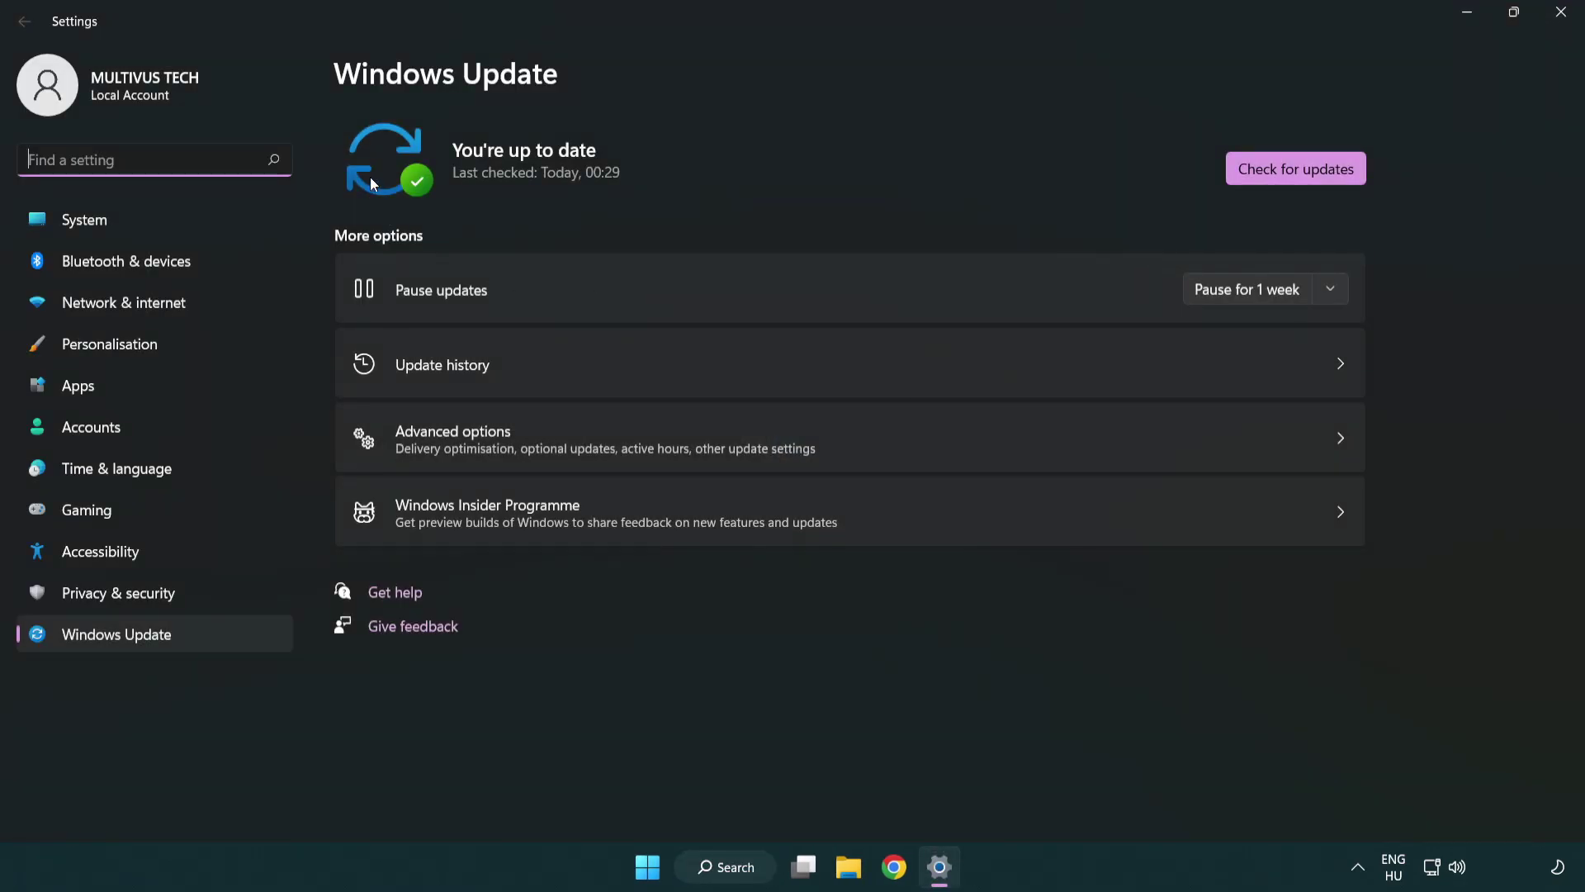
{"action": "left_click", "coordinate": [1327, 177]}
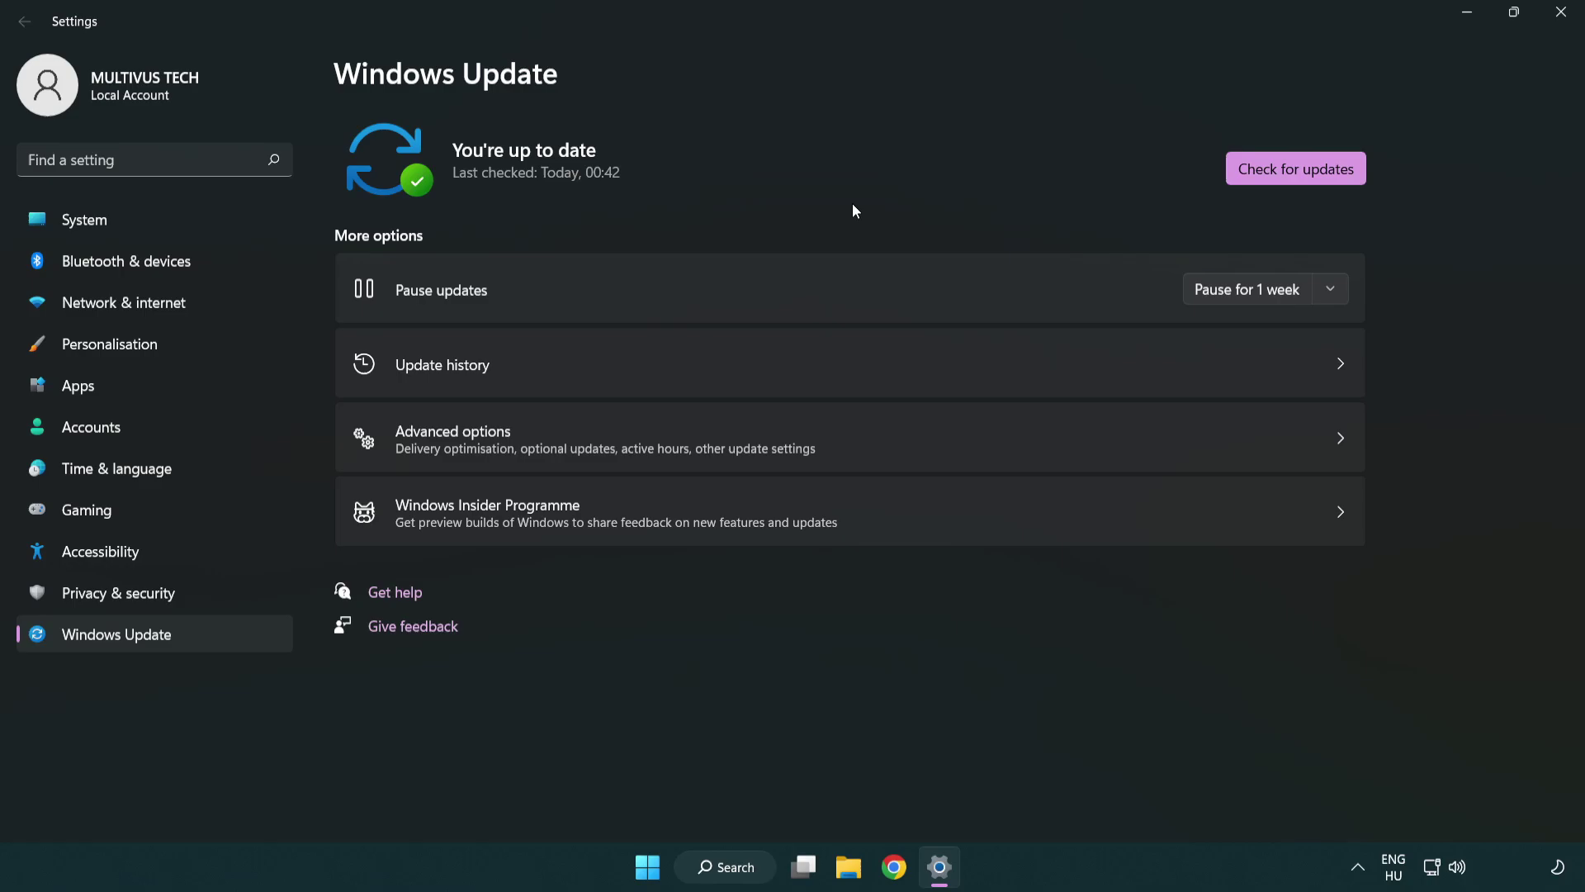
{"action": "left_click", "coordinate": [1555, 23]}
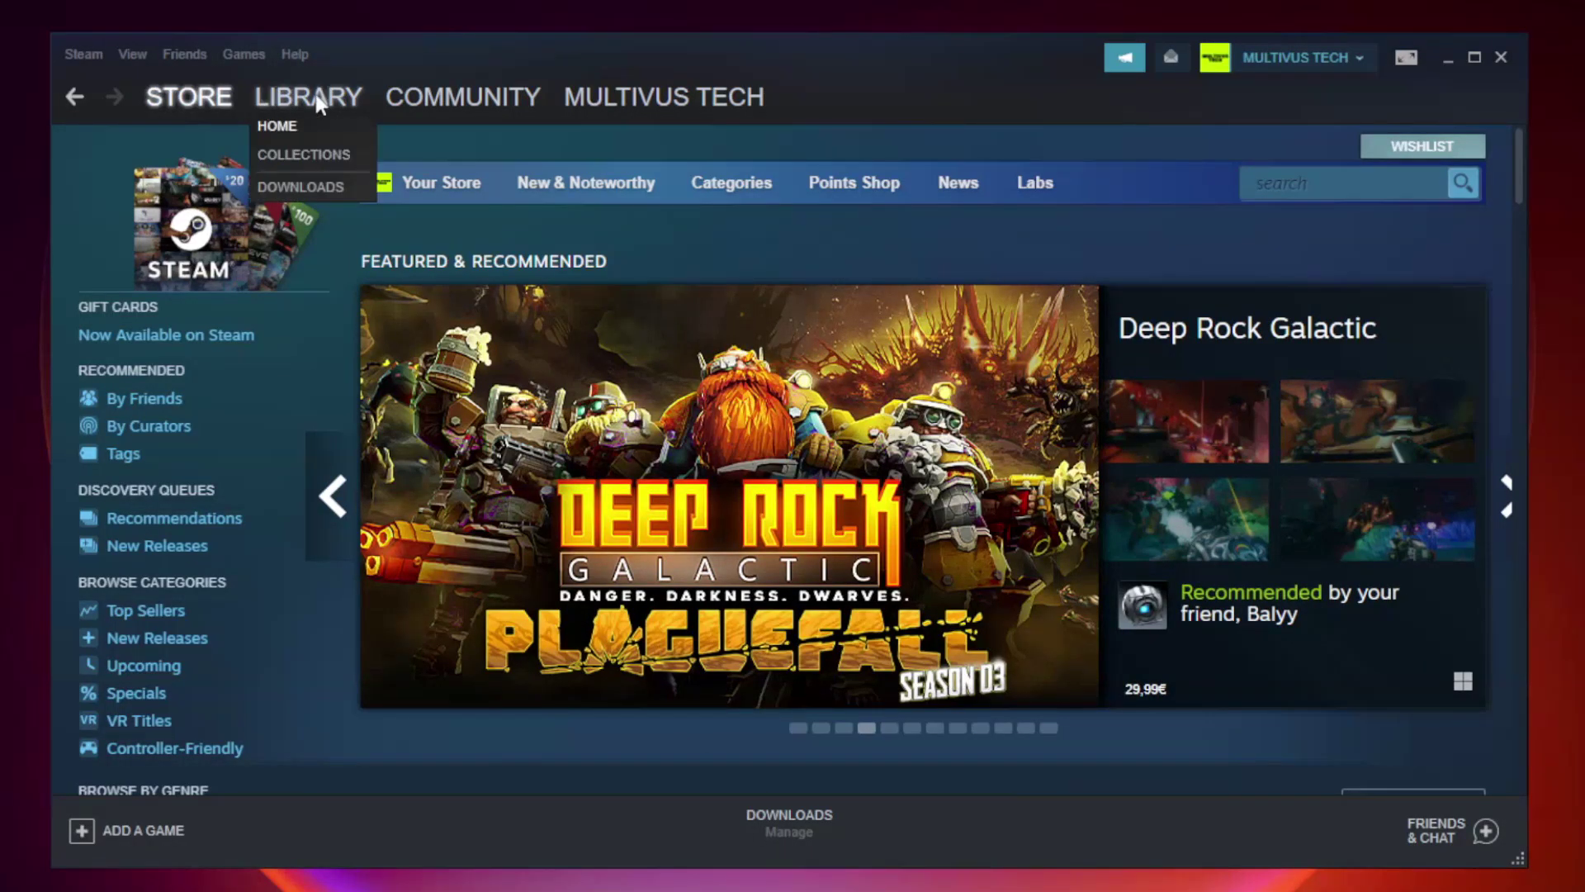
Show the Steam Library and bring up the YOUR NOT WORKING GAME context menu in Favorites
{"action": "mouse_move", "coordinate": [308, 97]}
{"action": "left_click", "coordinate": [319, 105]}
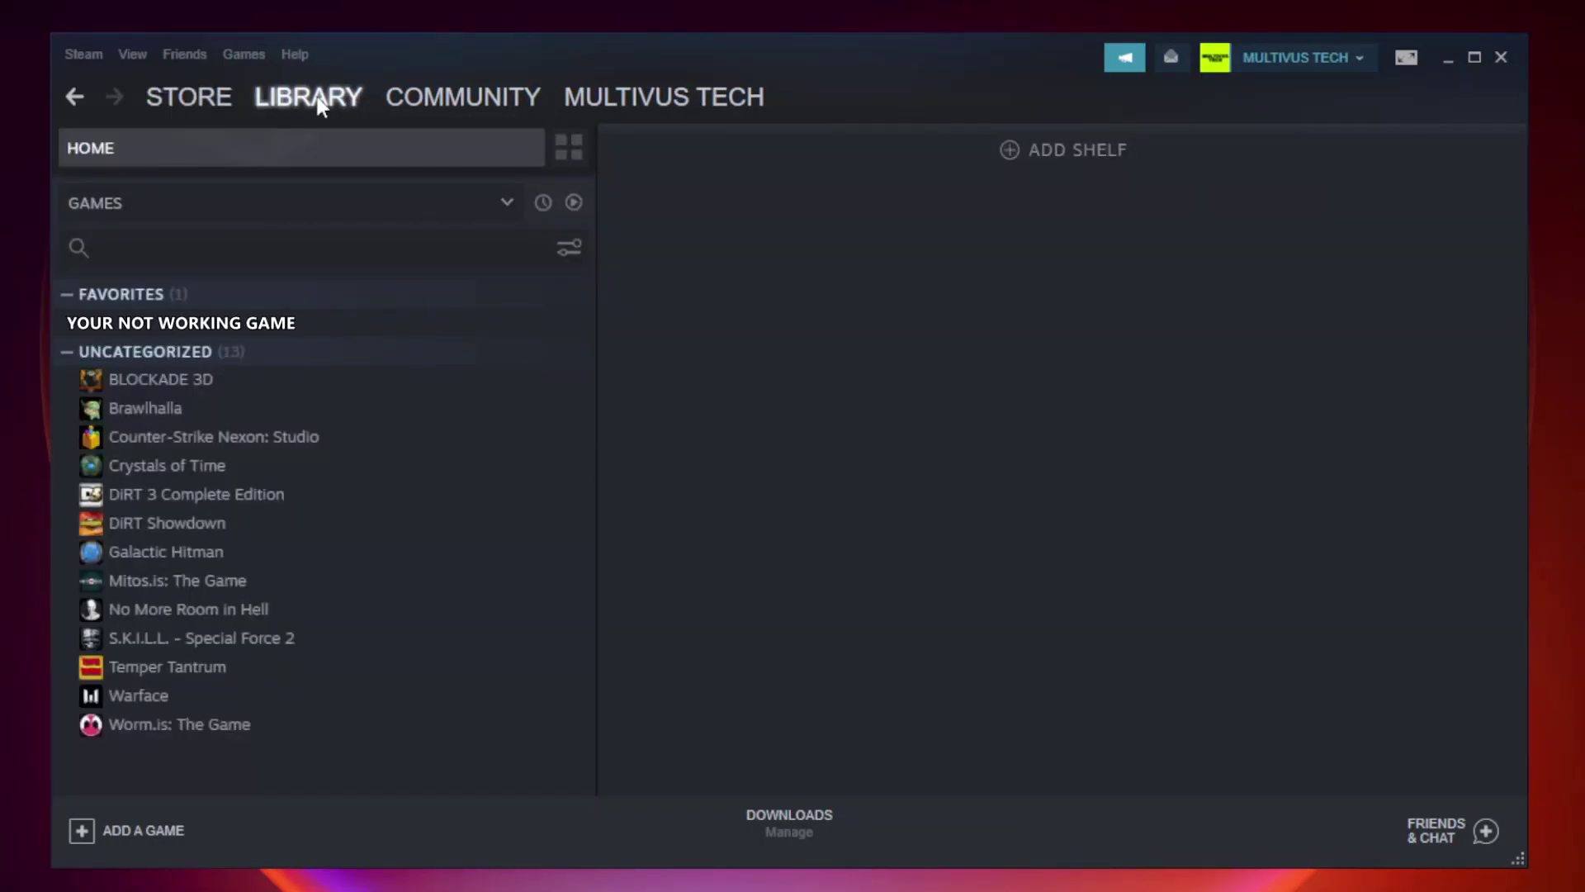
{"action": "right_click", "coordinate": [345, 332]}
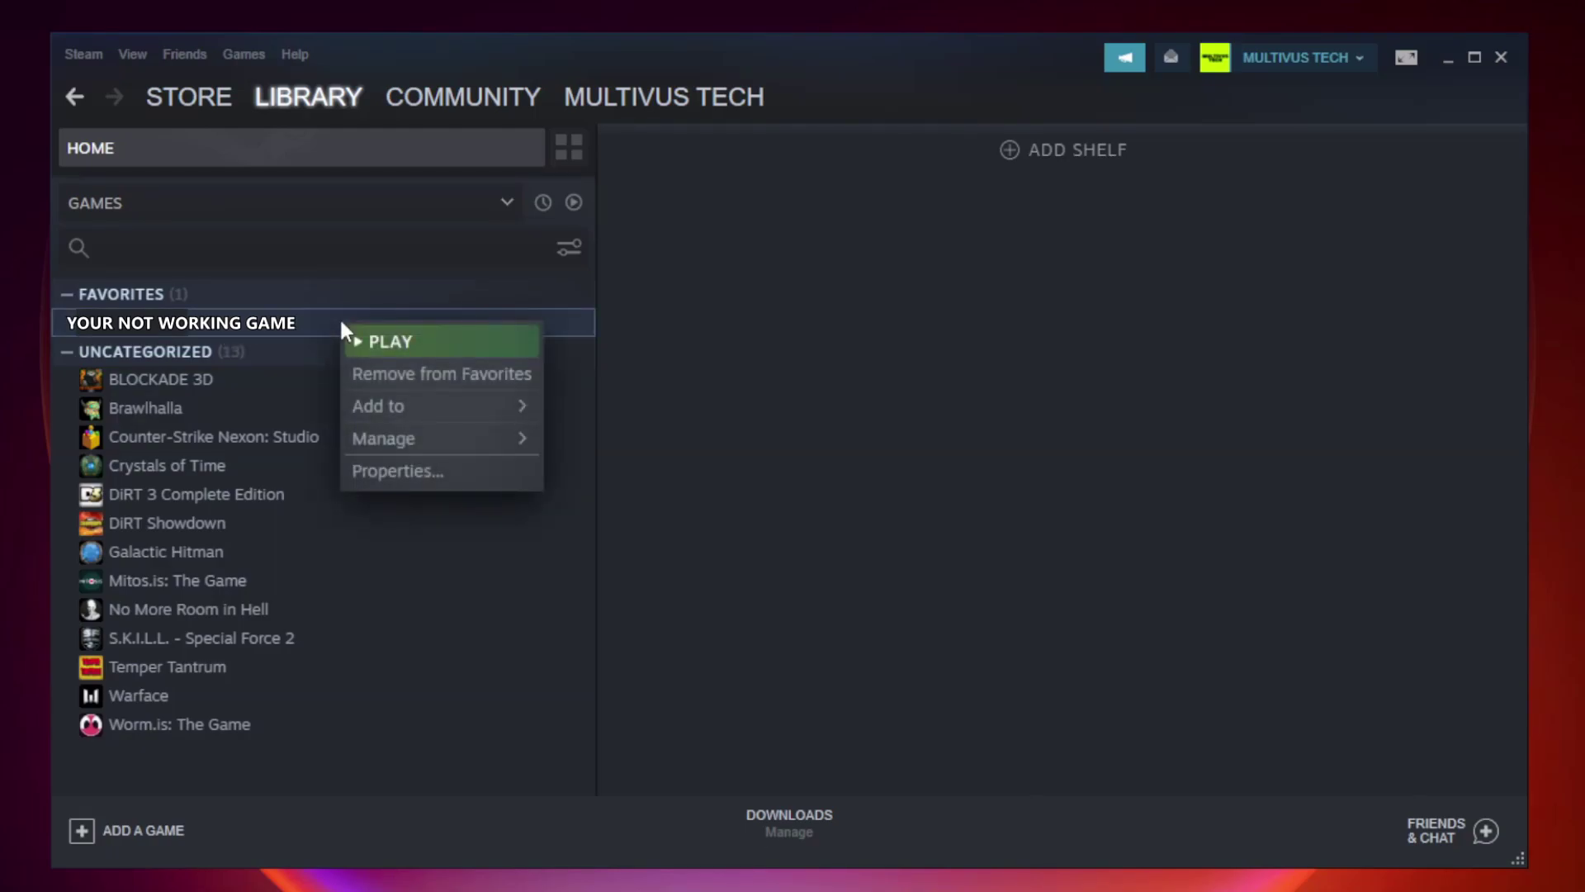
Verify all 9192 game files under Local Files, then browse to the game's install folder
{"action": "left_click", "coordinate": [438, 472]}
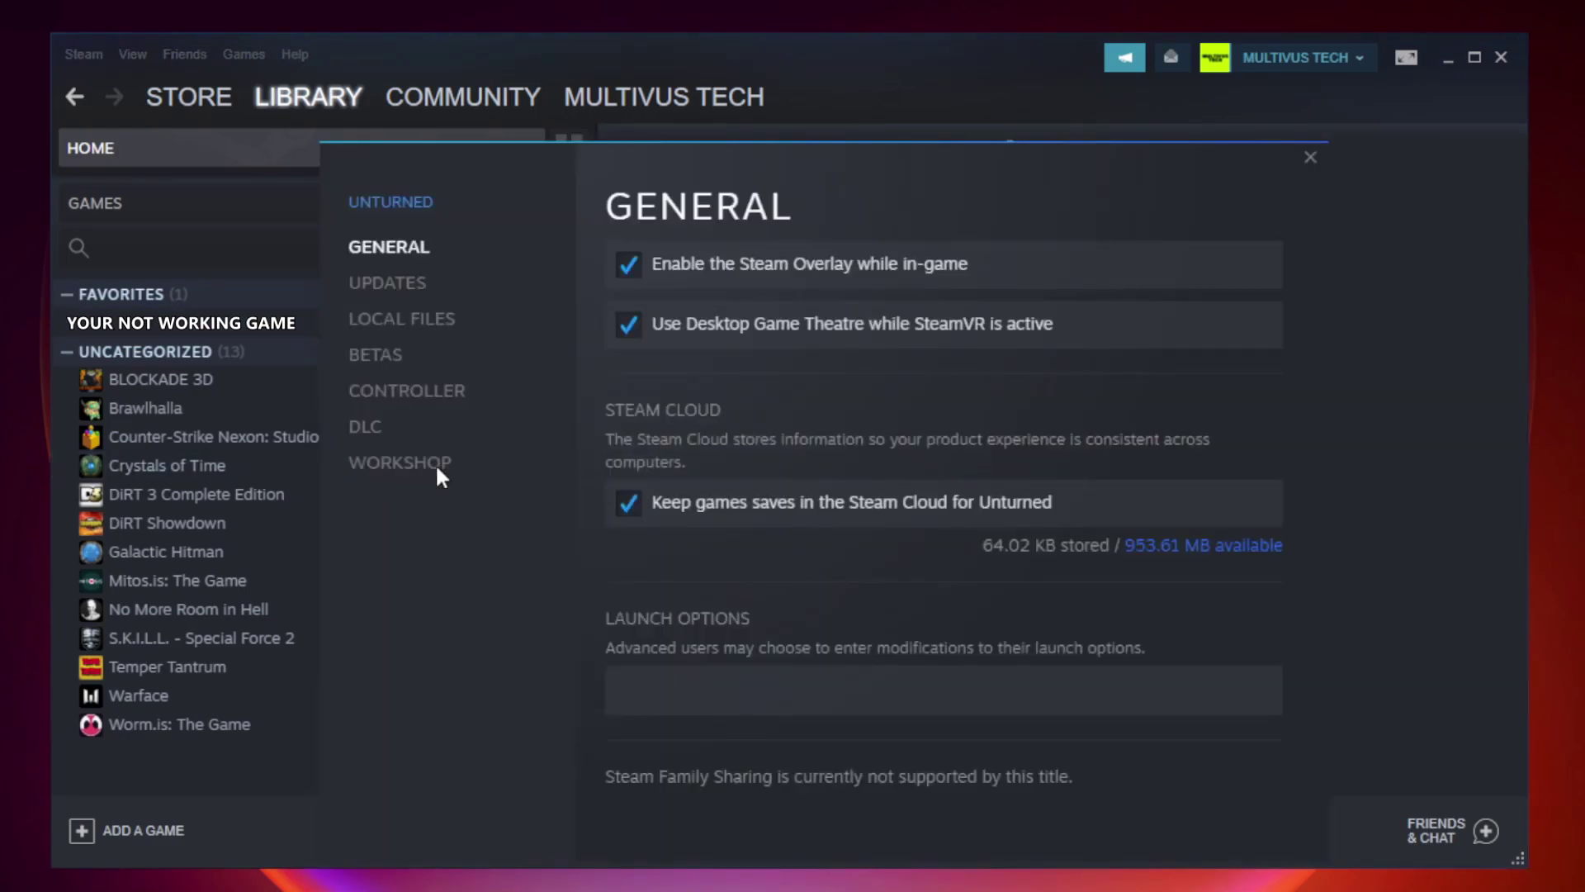
{"action": "left_click", "coordinate": [422, 332]}
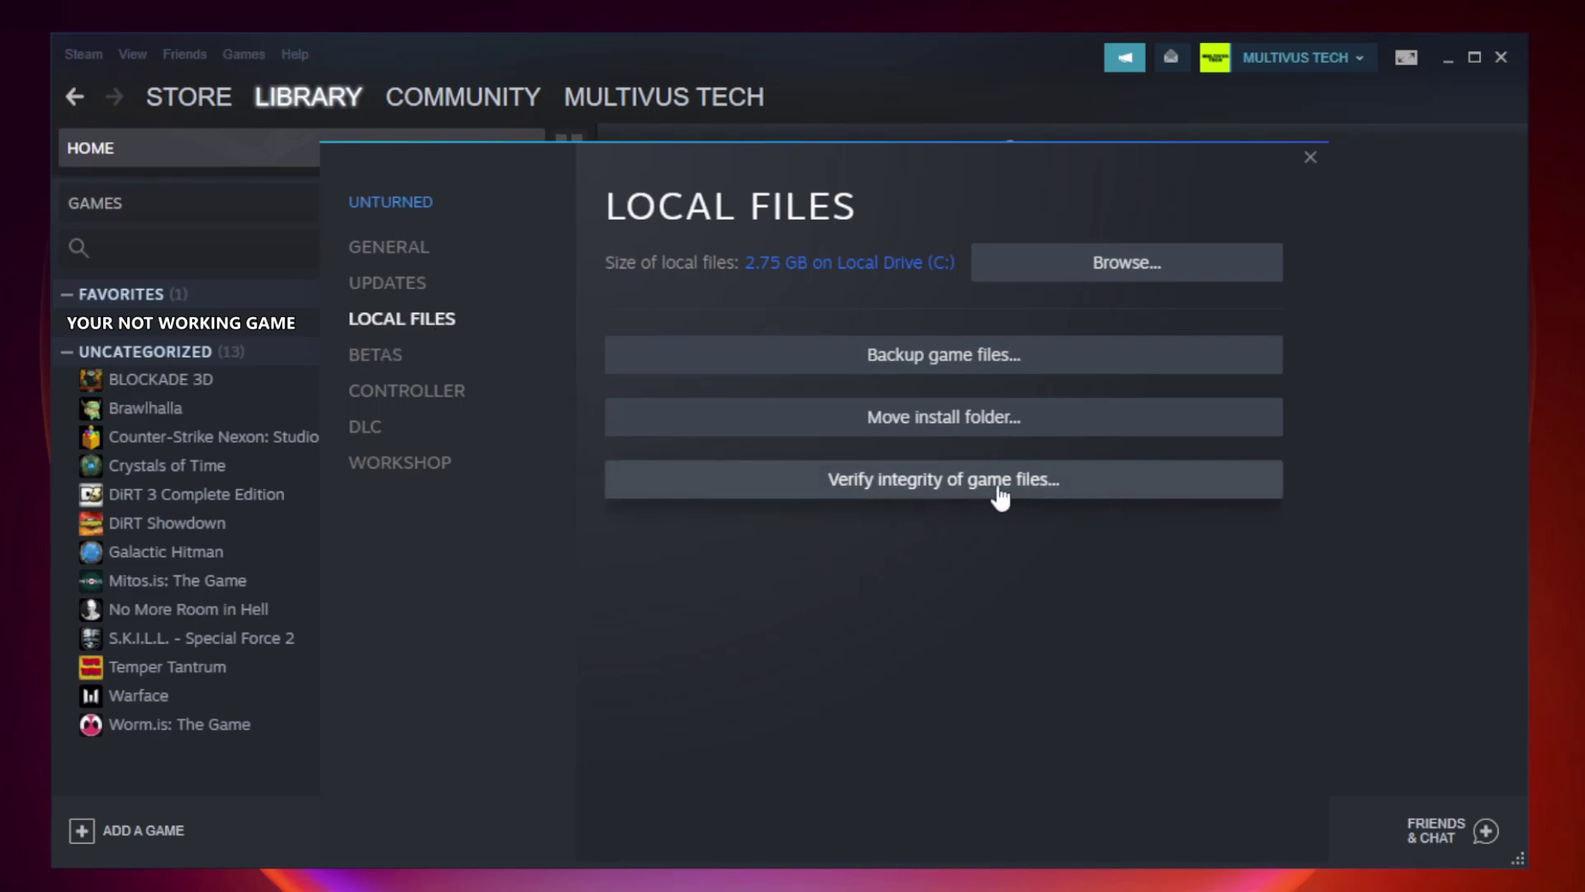
{"action": "left_click", "coordinate": [961, 495]}
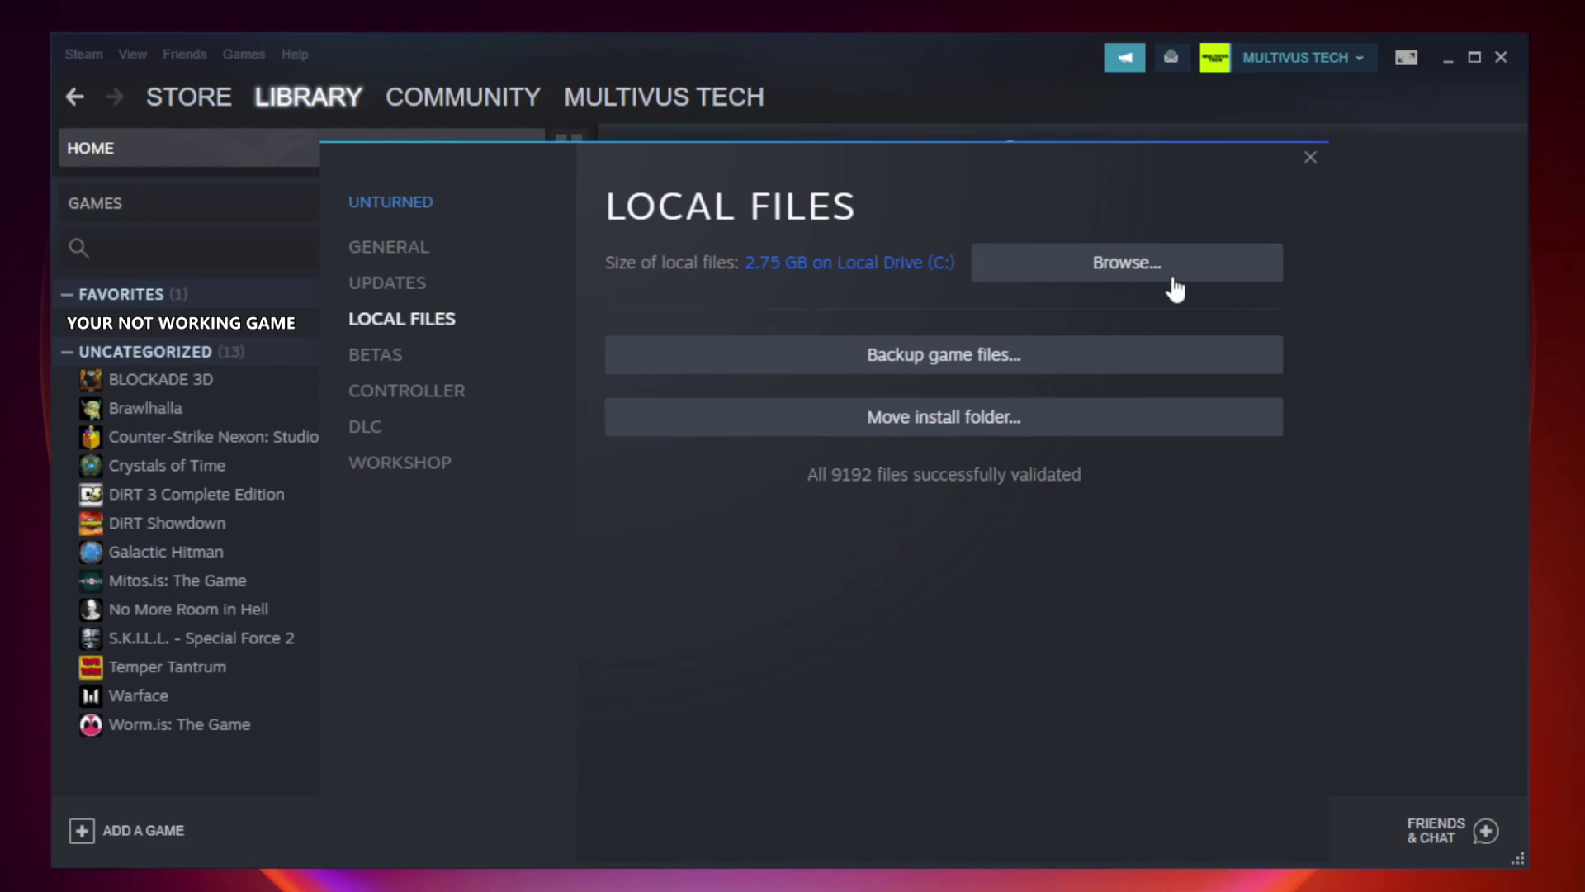
{"action": "left_click", "coordinate": [1127, 264]}
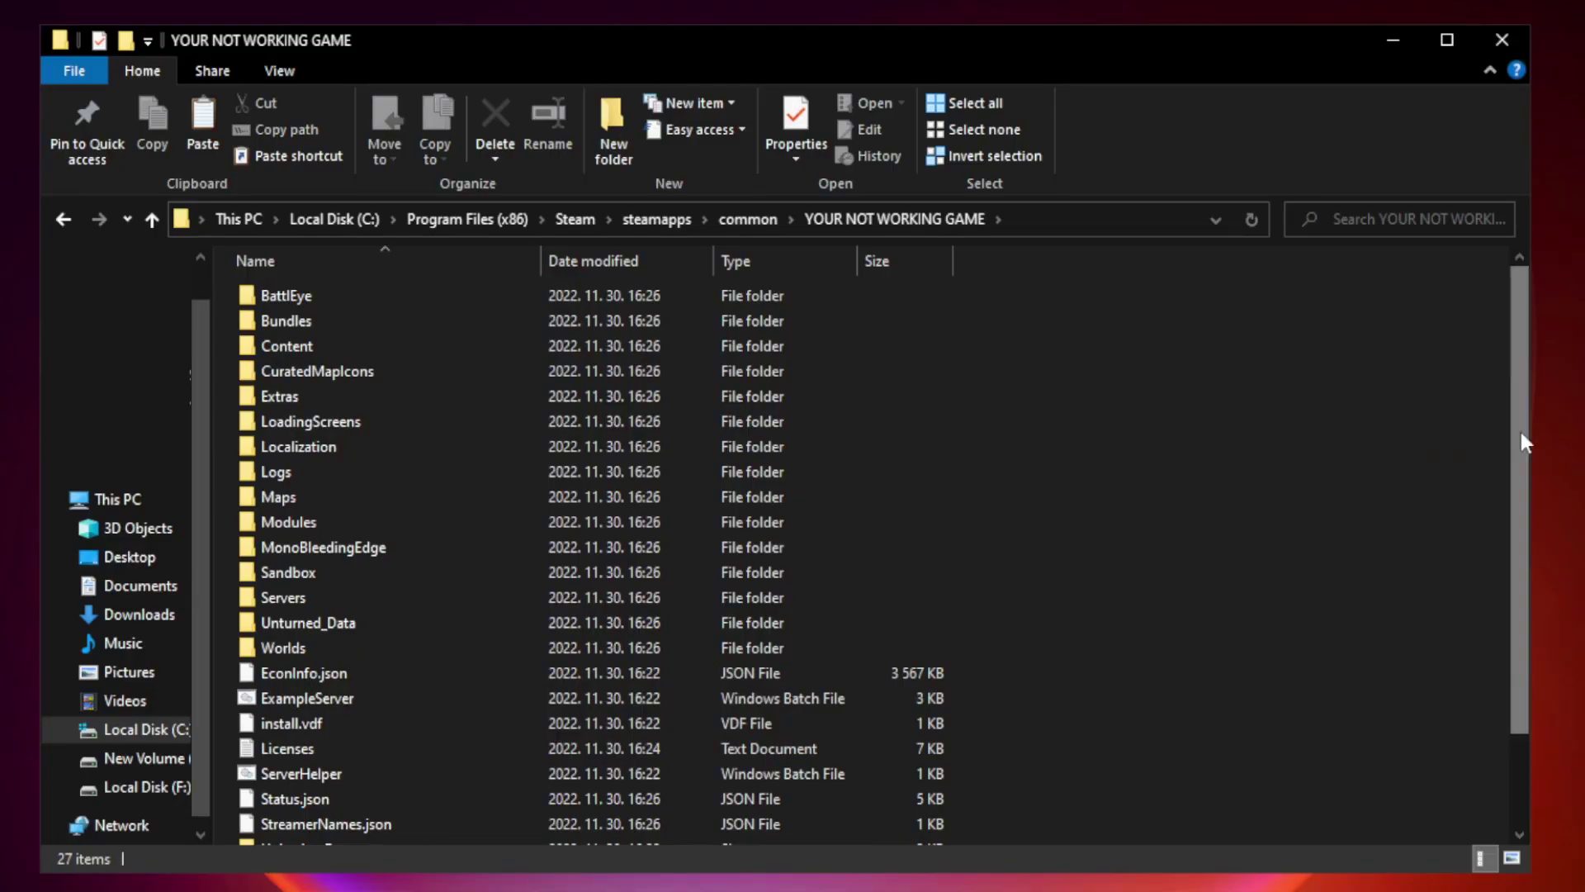
{"action": "left_click_drag", "start_coordinate": [1521, 432], "coordinate": [1522, 569]}
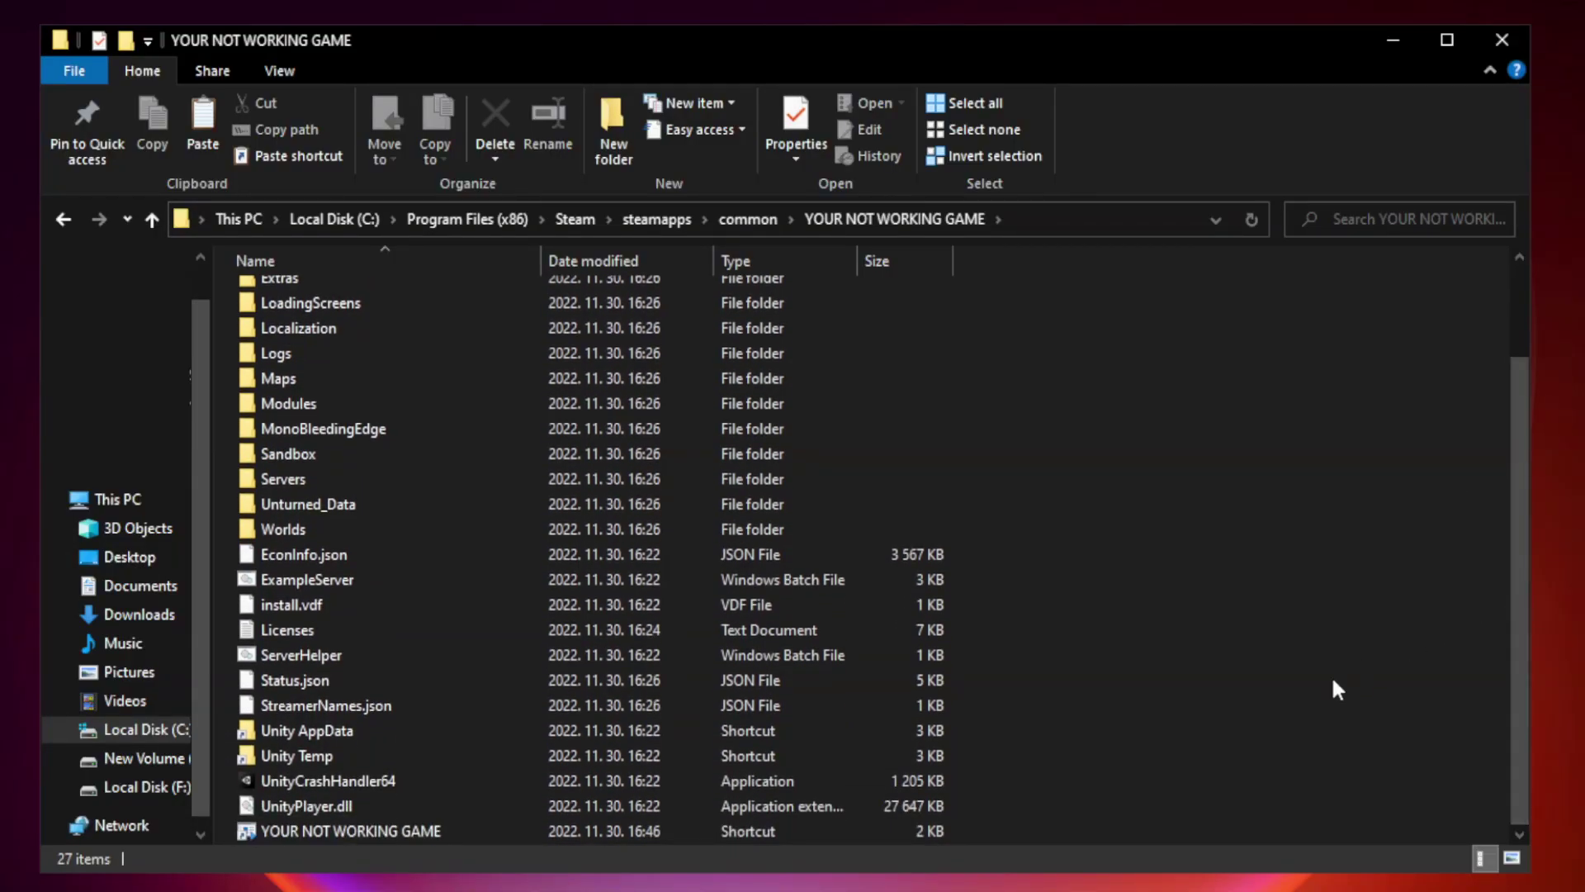
Select the YOUR NOT WORKING GAME shortcut and bring up its context menu
{"action": "left_click", "coordinate": [693, 831]}
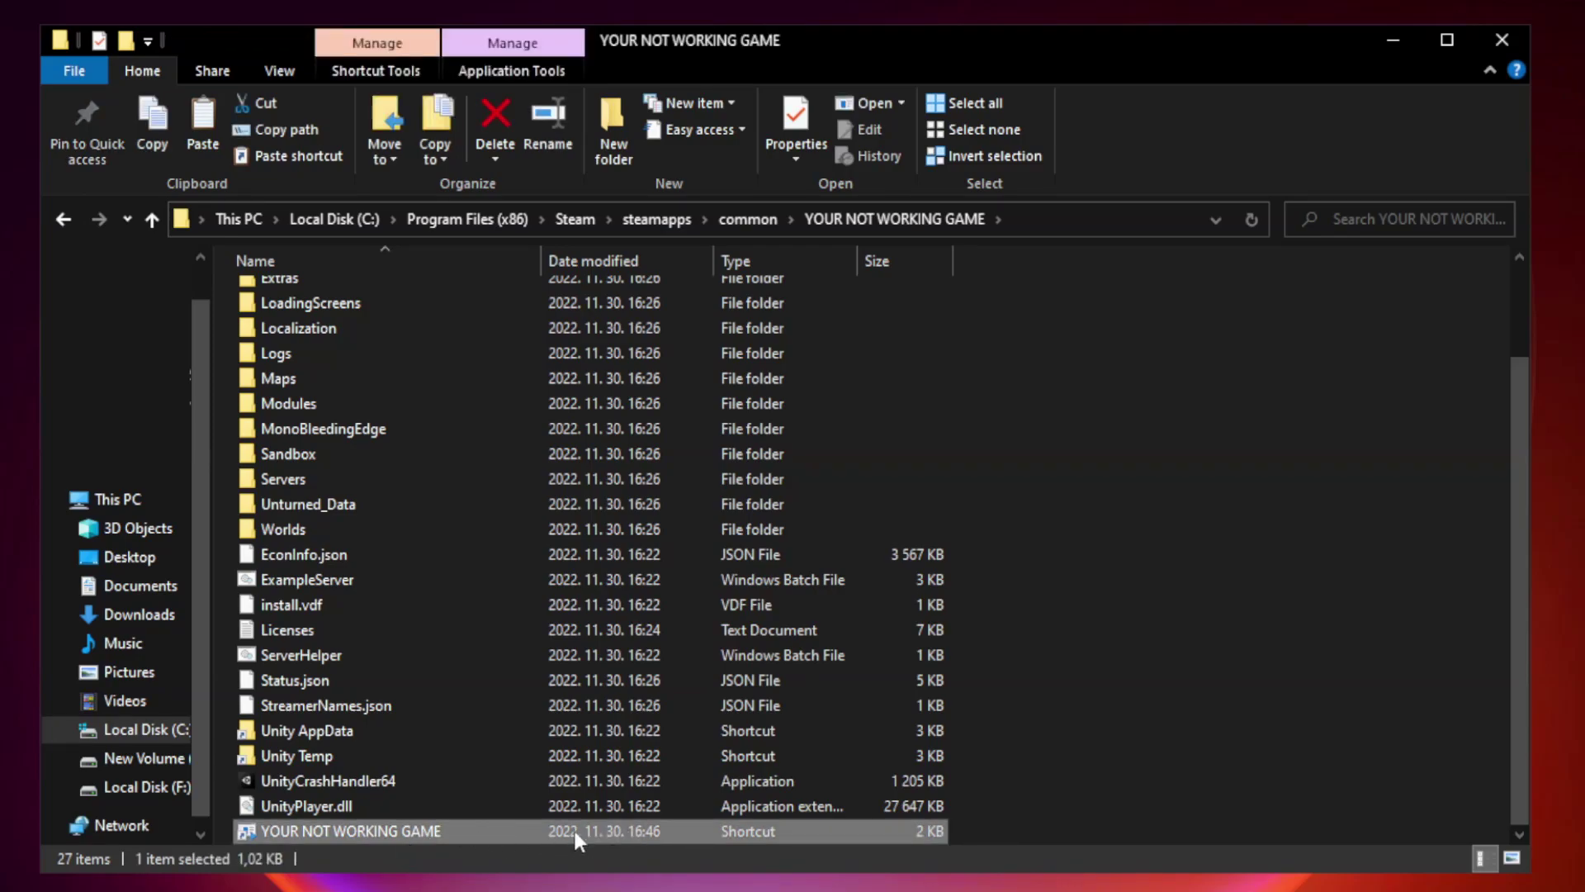
{"action": "right_click", "coordinate": [539, 838]}
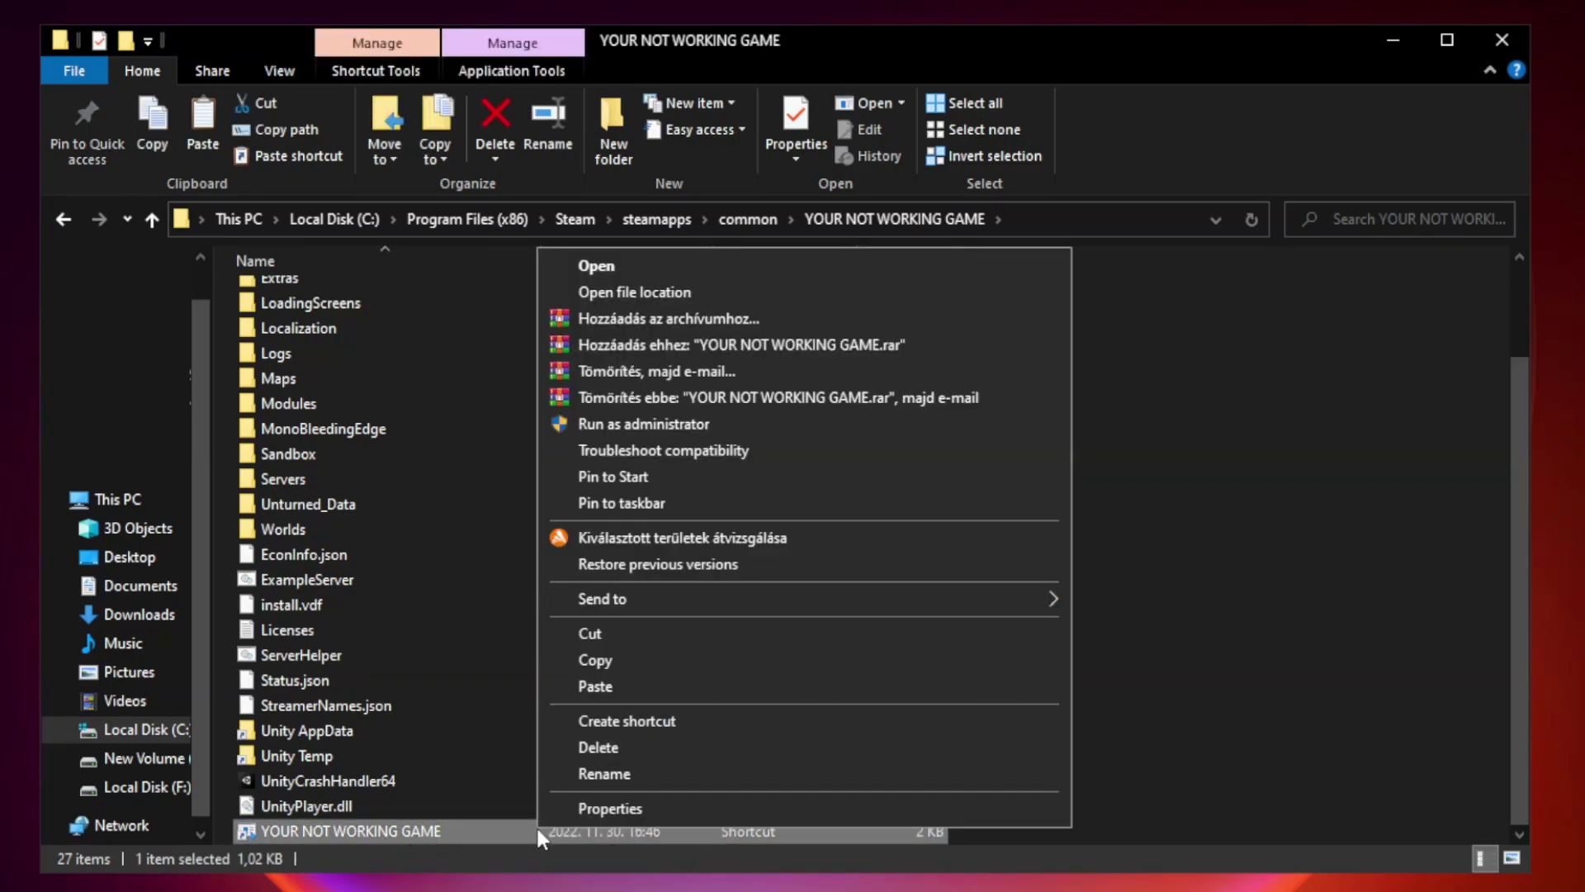
Set the game shortcut's compatibility mode to Windows 8
{"action": "left_click", "coordinate": [800, 811]}
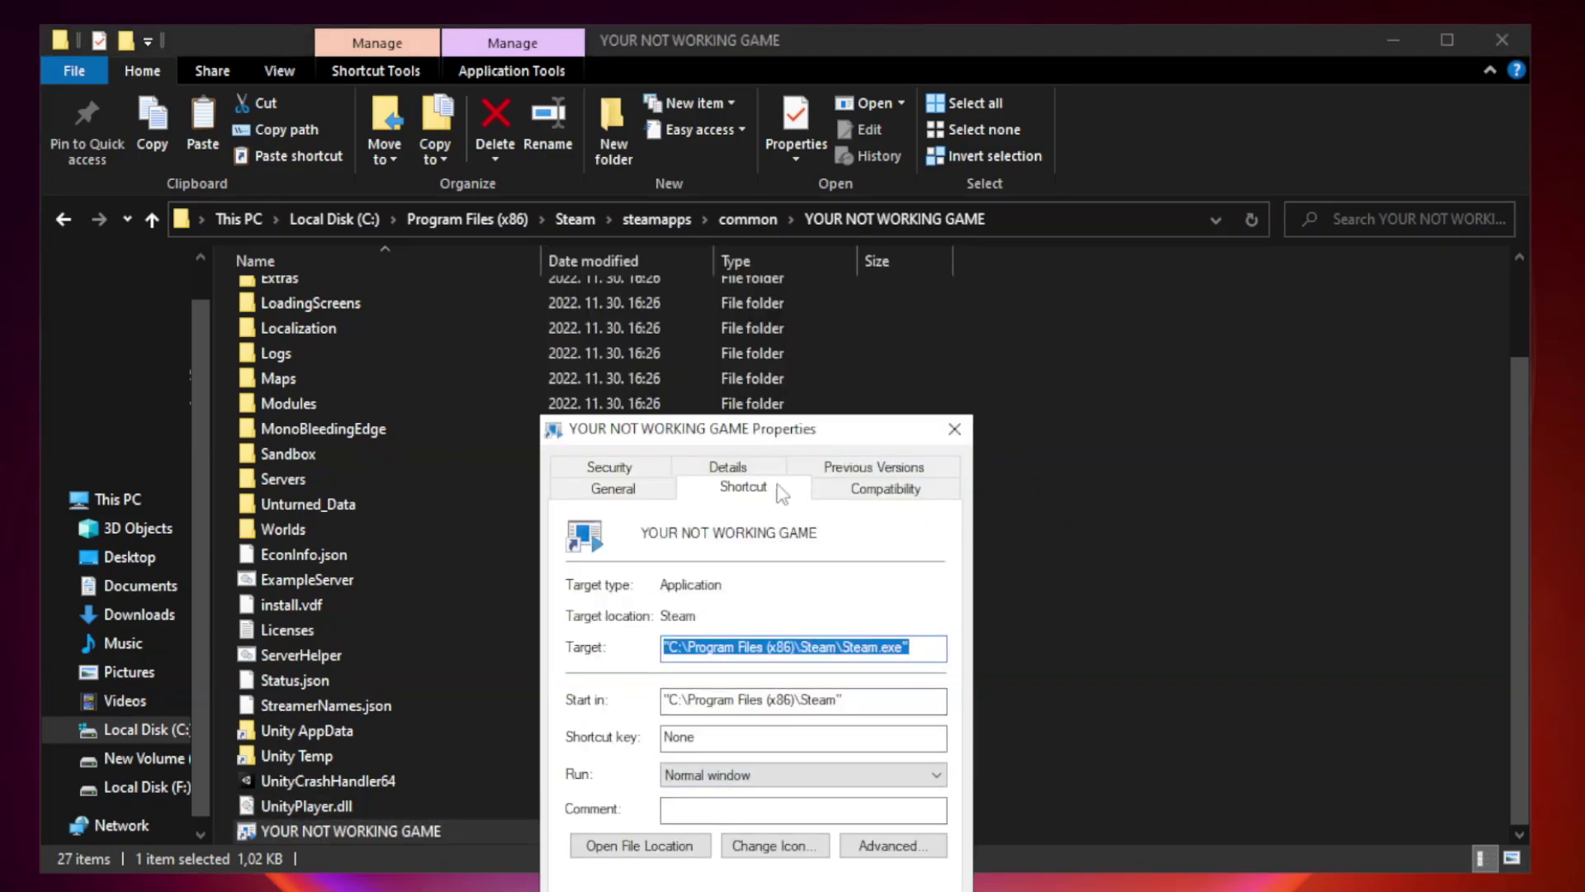
{"action": "mouse_move", "coordinate": [788, 434]}
{"action": "left_mouse_down"}
{"action": "mouse_move", "coordinate": [802, 203]}
{"action": "mouse_move", "coordinate": [787, 184]}
{"action": "left_mouse_up"}
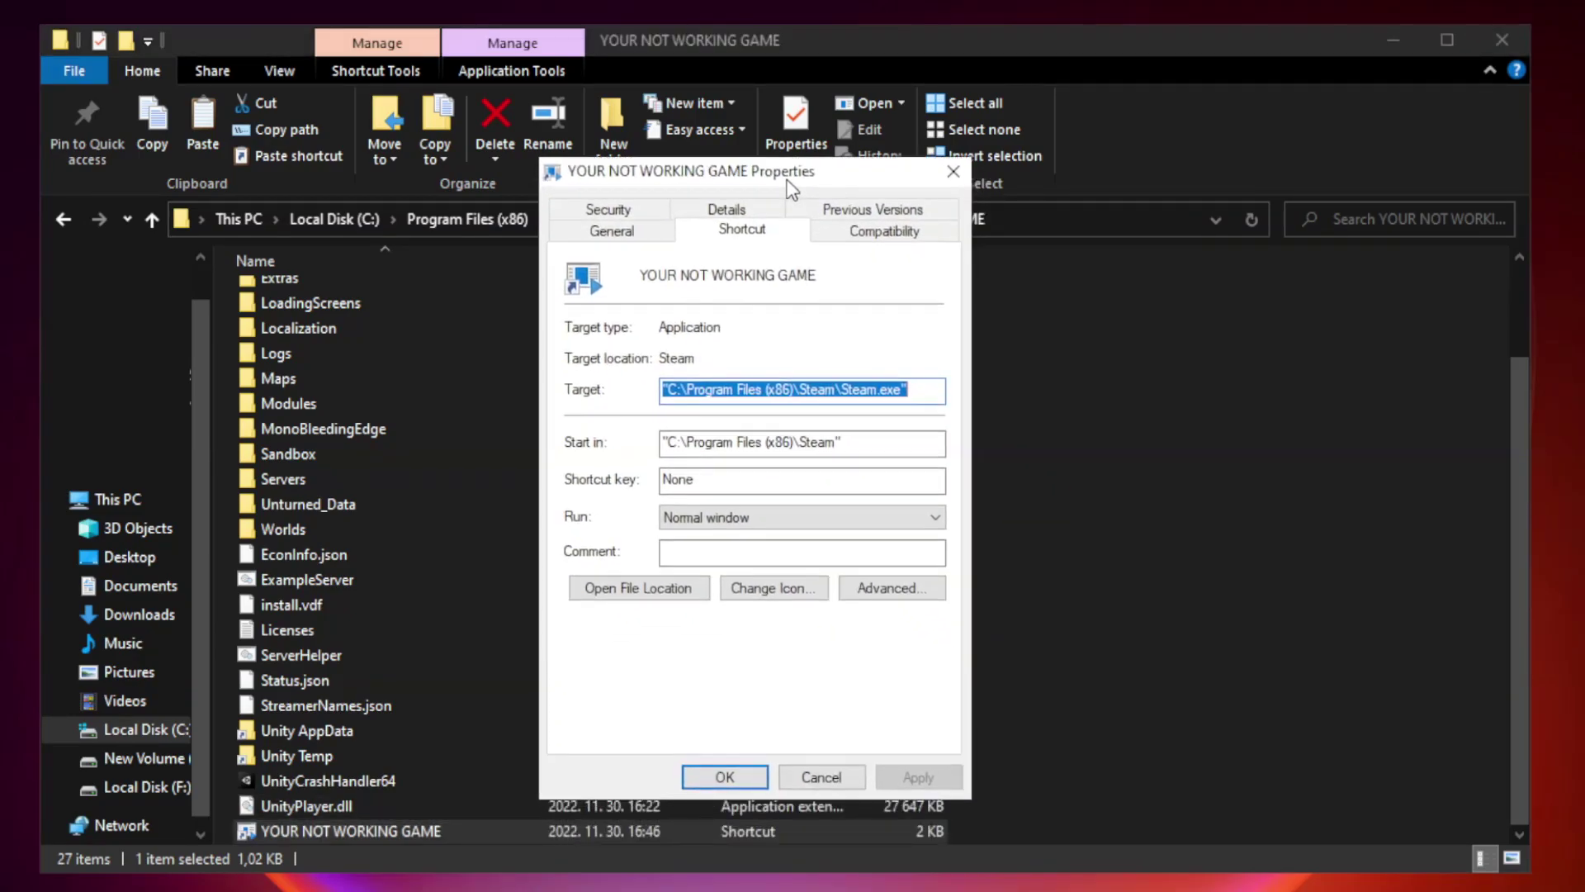
{"action": "left_click", "coordinate": [882, 236]}
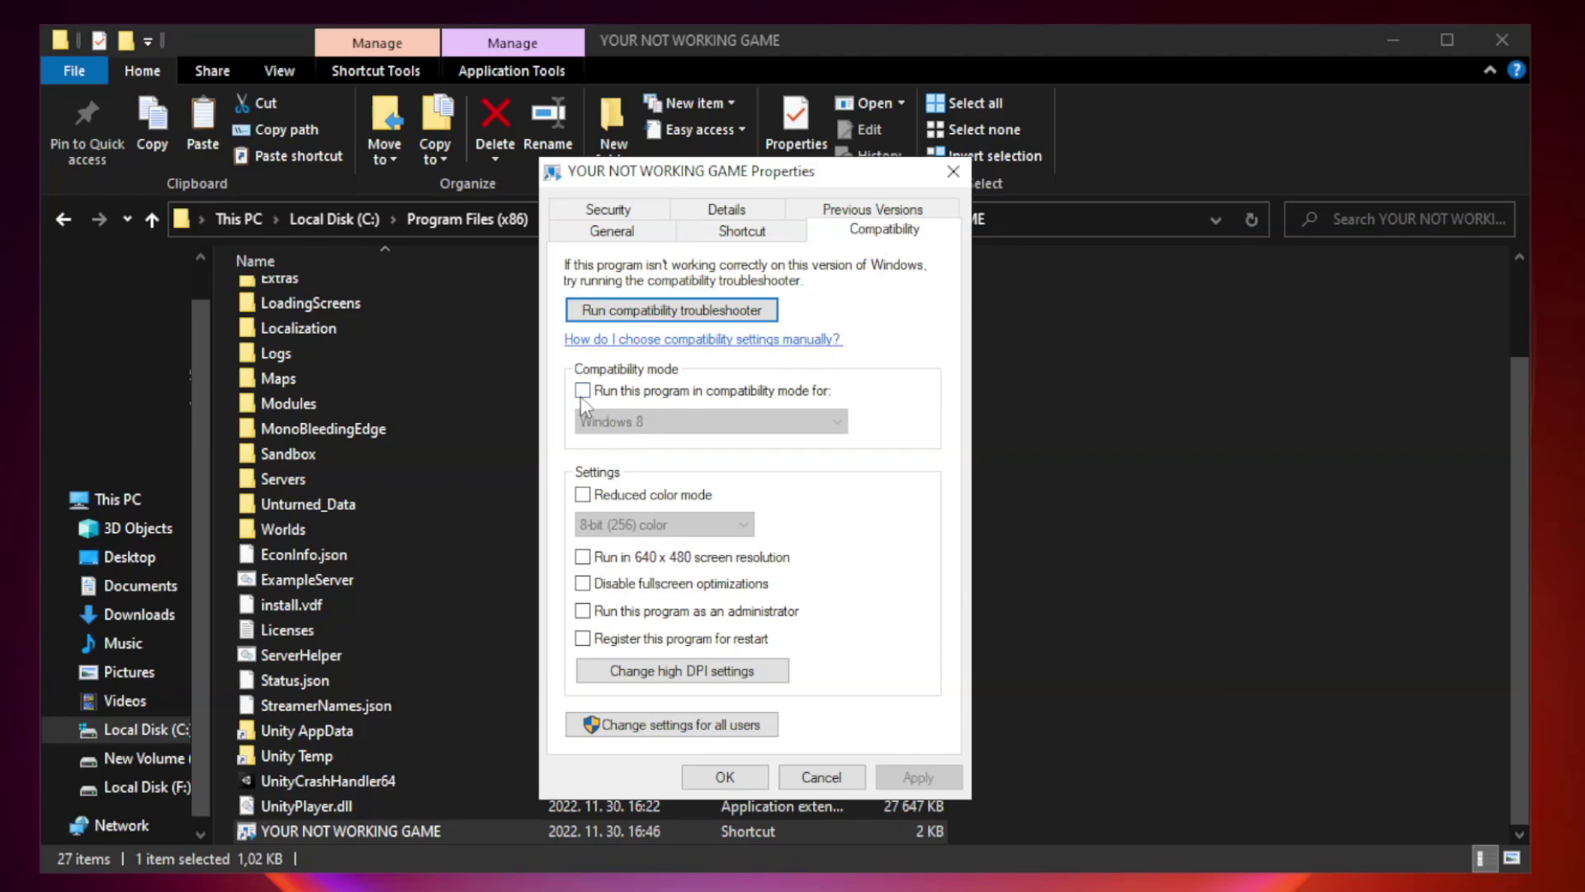
{"action": "left_click", "coordinate": [632, 394]}
{"action": "left_click", "coordinate": [706, 422]}
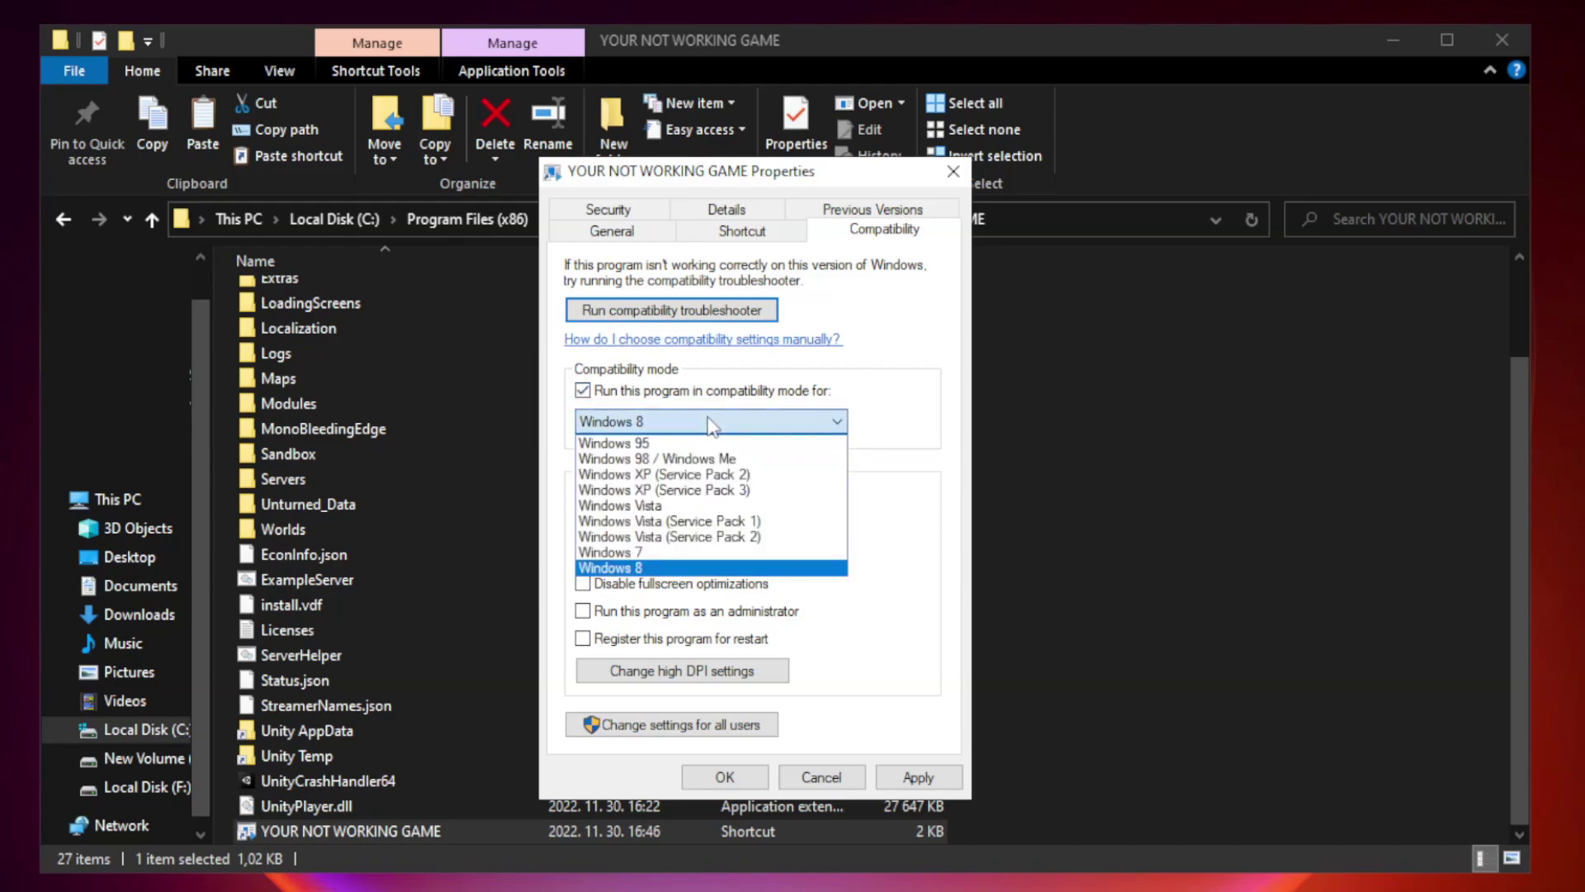
{"action": "left_click", "coordinate": [670, 568]}
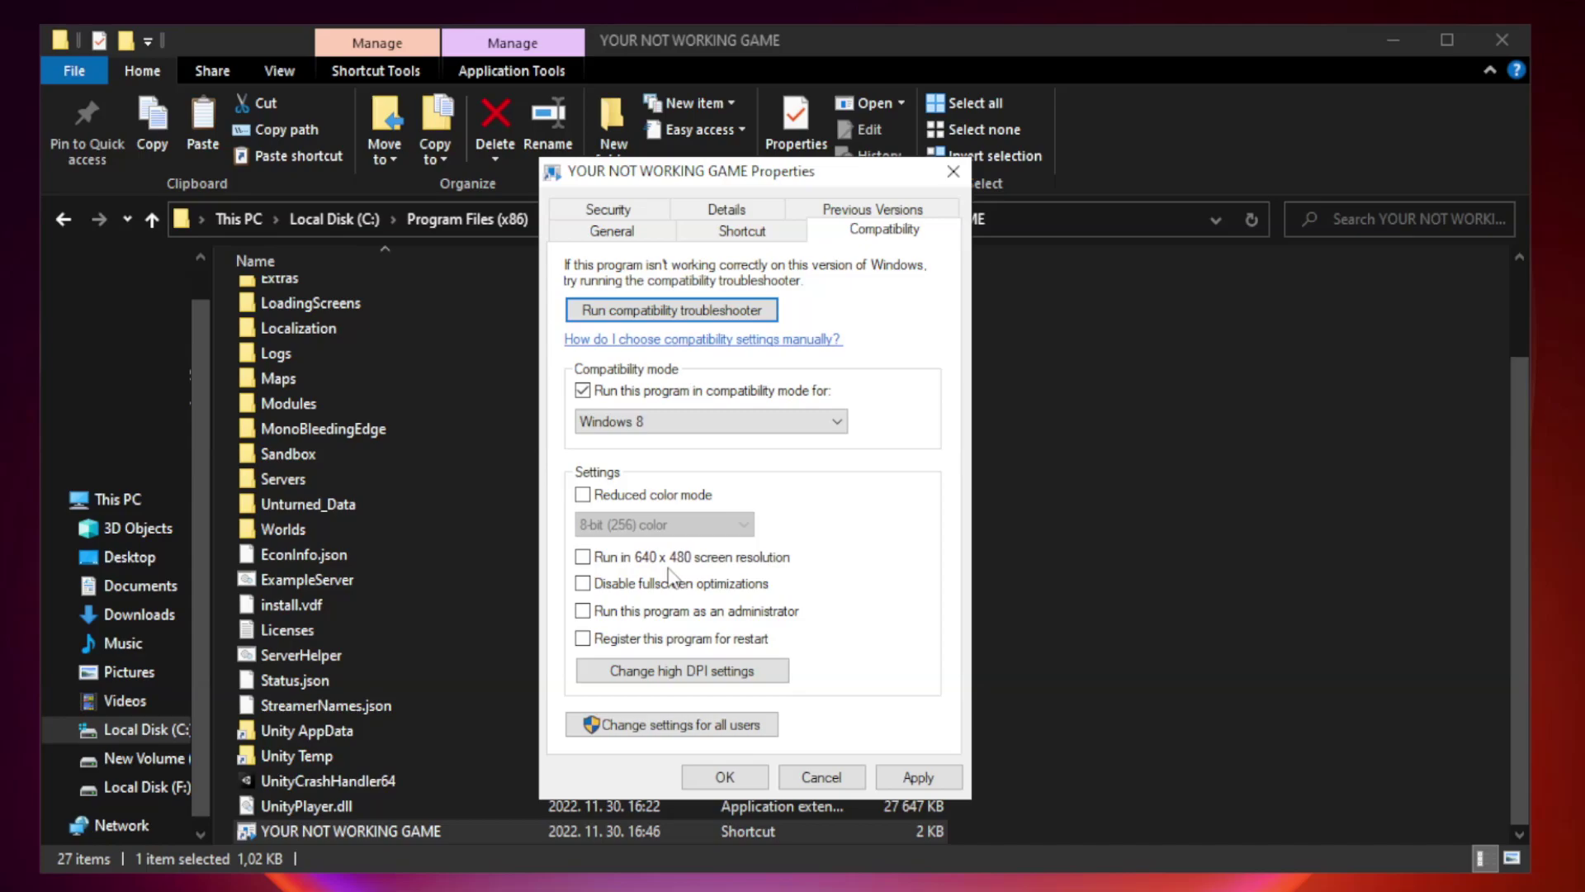
Disable fullscreen optimizations, enable Run as administrator, and apply the shortcut settings
{"action": "left_click", "coordinate": [623, 590]}
{"action": "left_click", "coordinate": [629, 615]}
{"action": "left_click", "coordinate": [919, 778]}
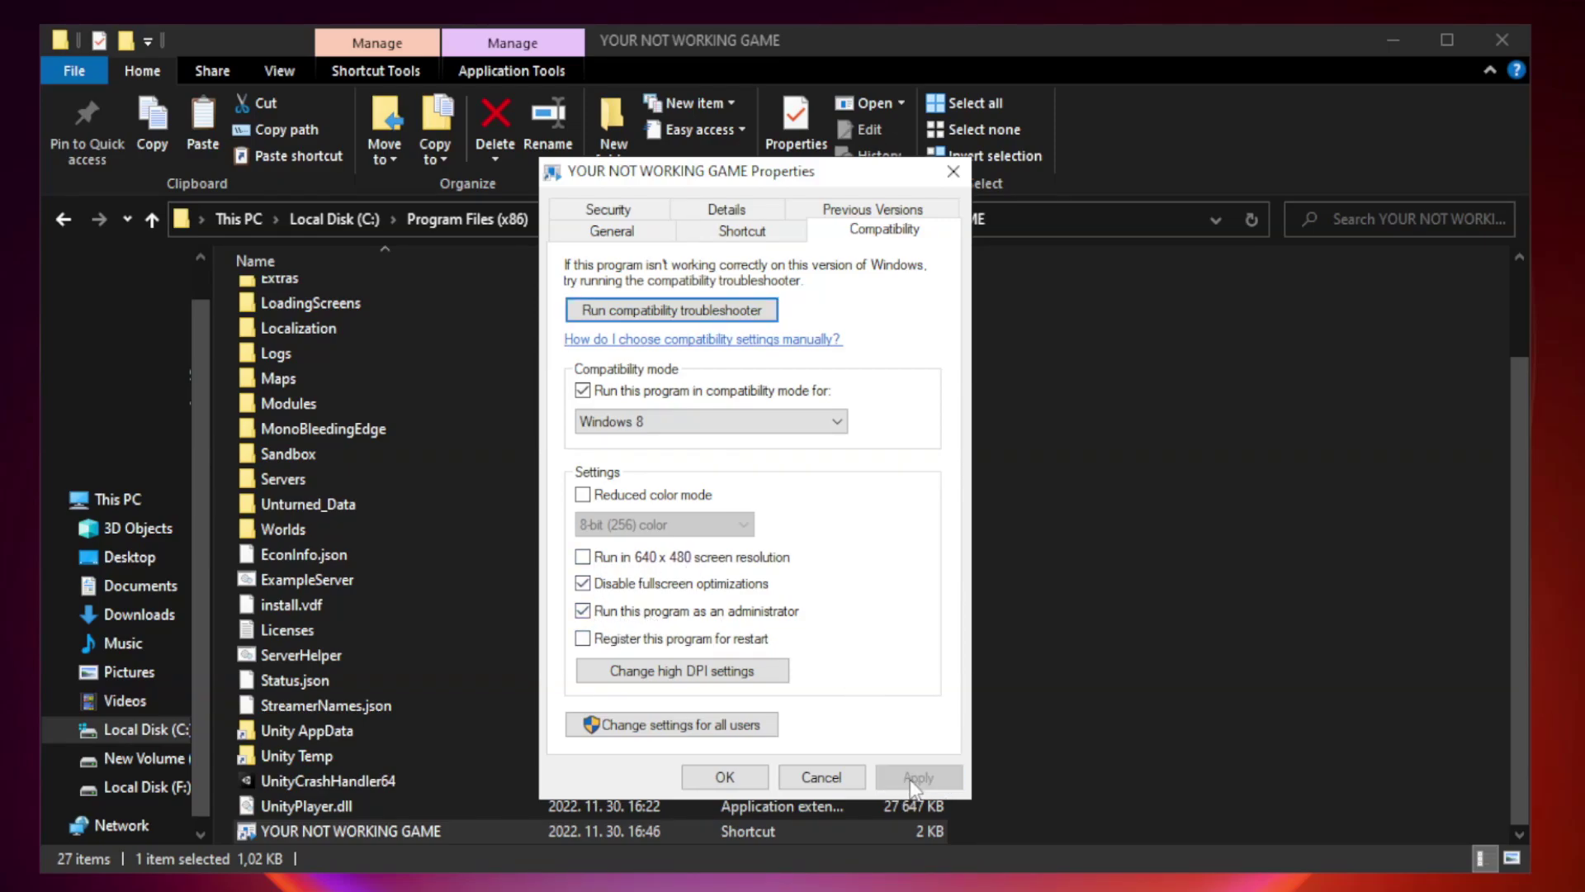
{"action": "left_click", "coordinate": [724, 778]}
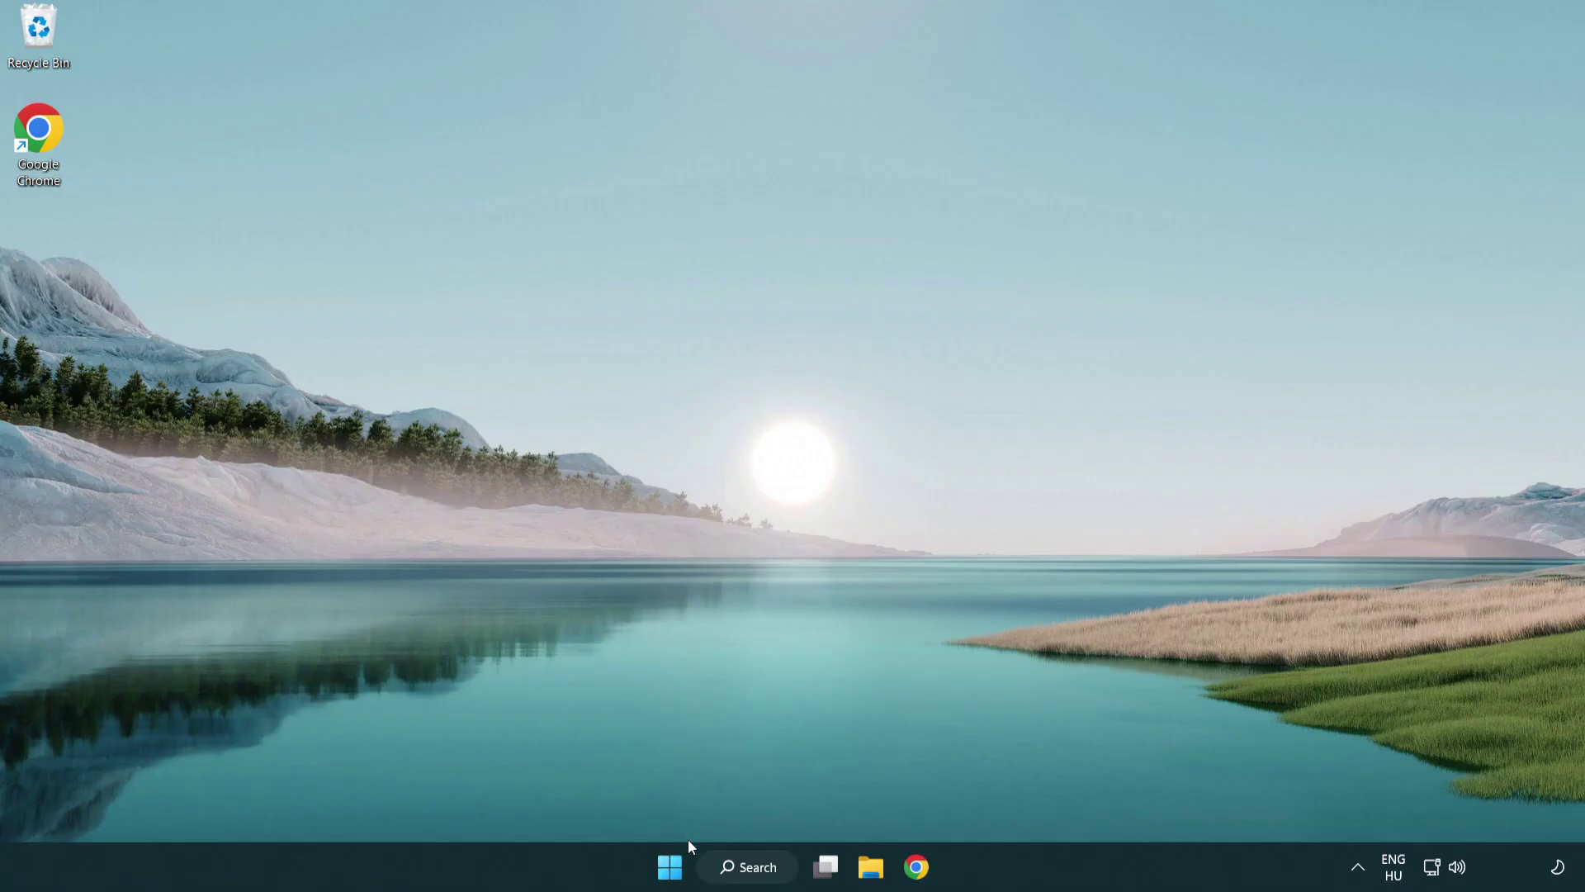
In Task Manager's Startup list, disable Terminal and Phone Link
{"action": "right_click", "coordinate": [670, 870]}
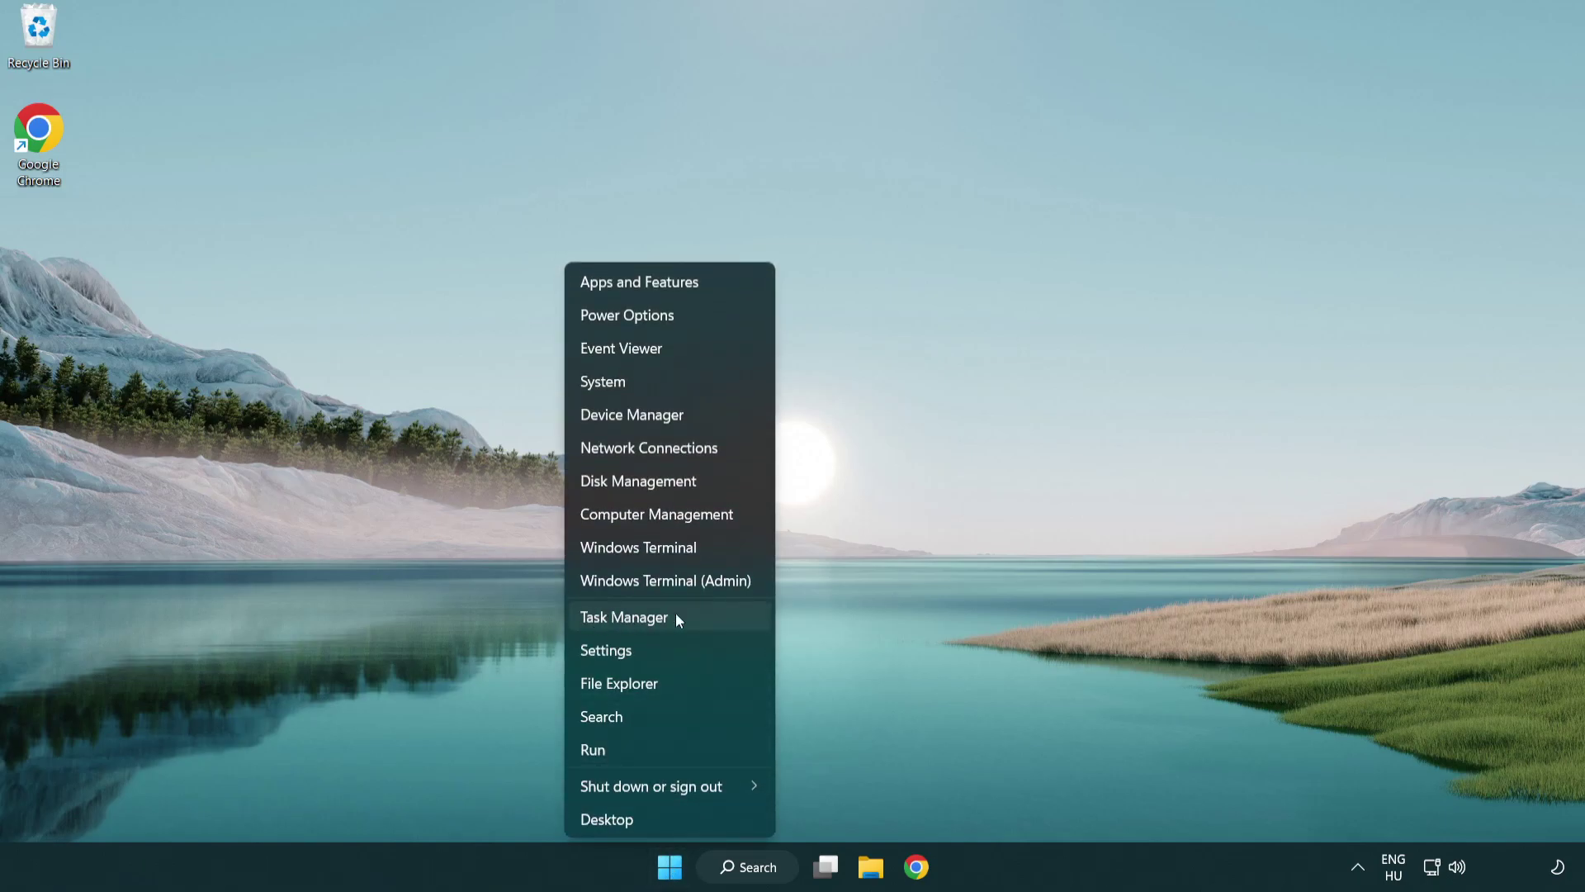
{"action": "left_click", "coordinate": [700, 618]}
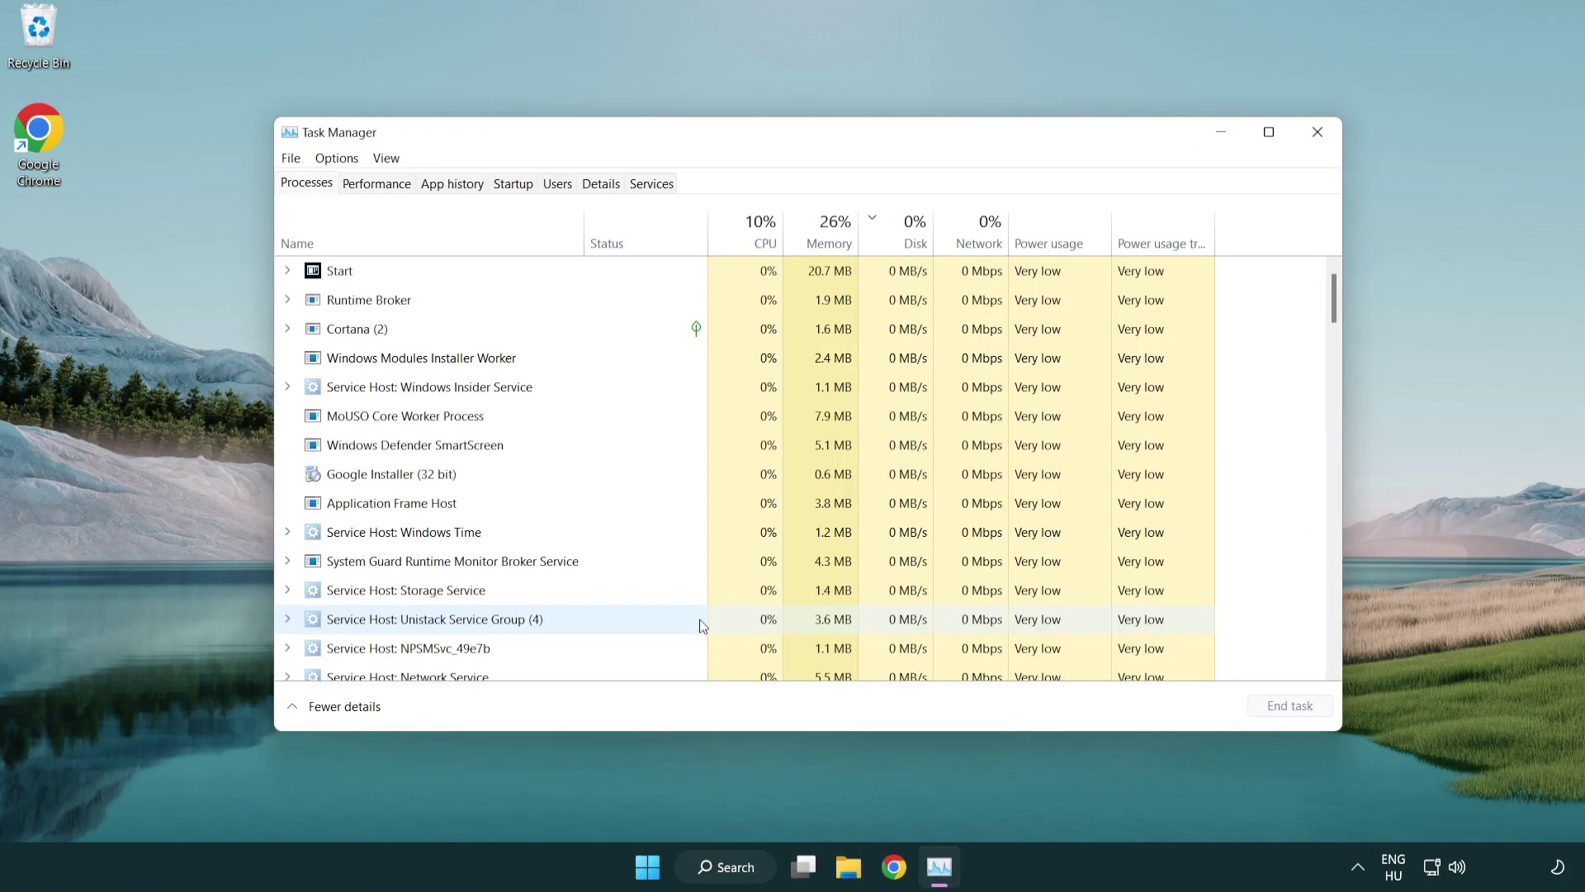
{"action": "left_click", "coordinate": [517, 186]}
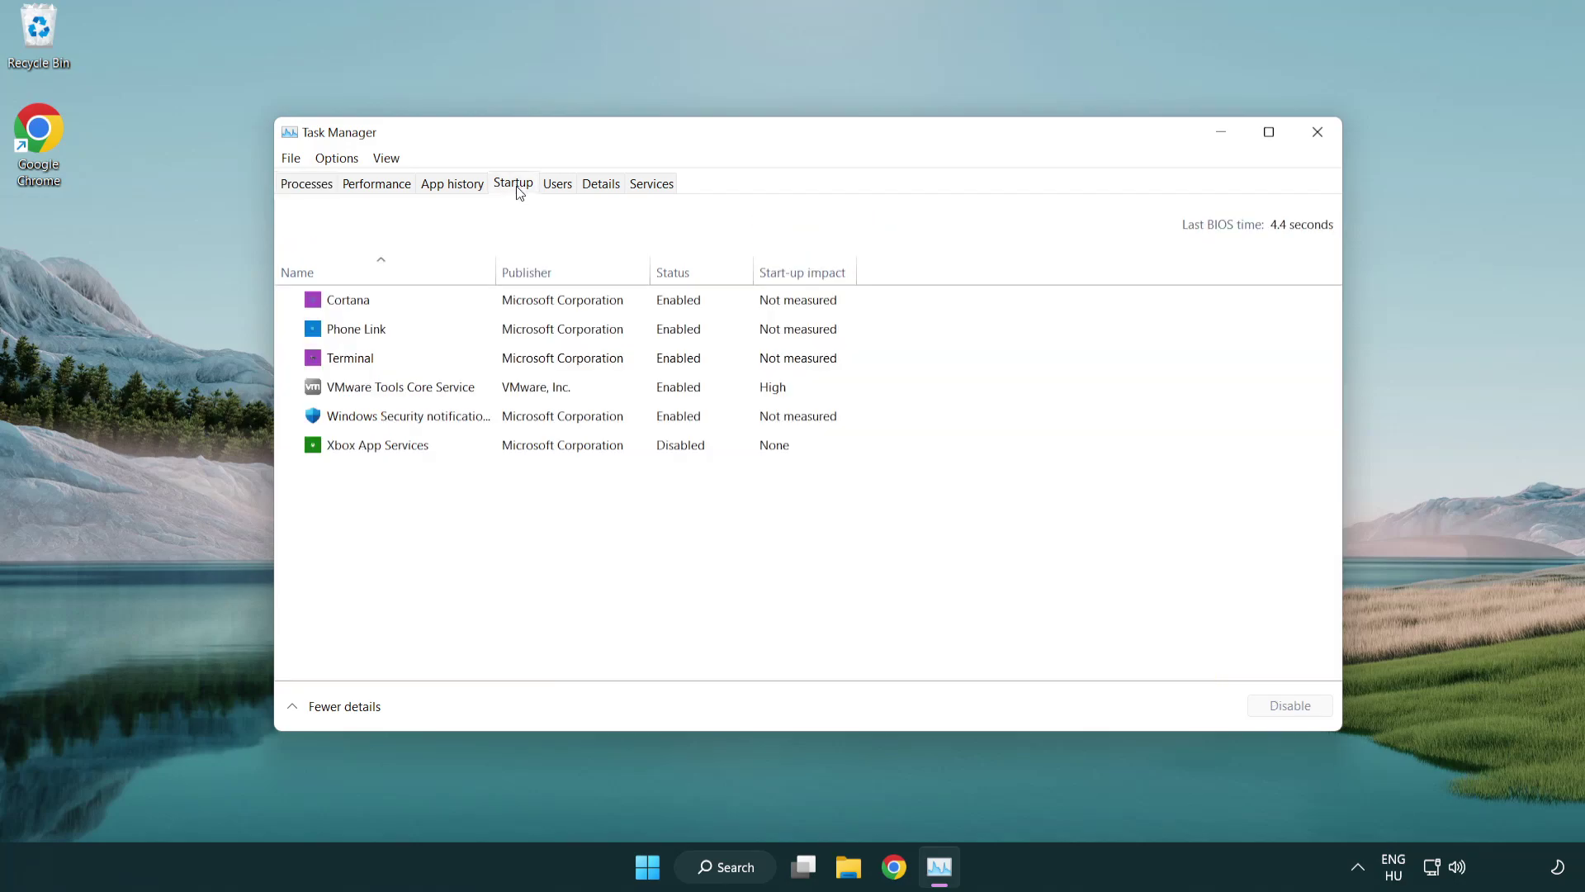
{"action": "left_click", "coordinate": [517, 360]}
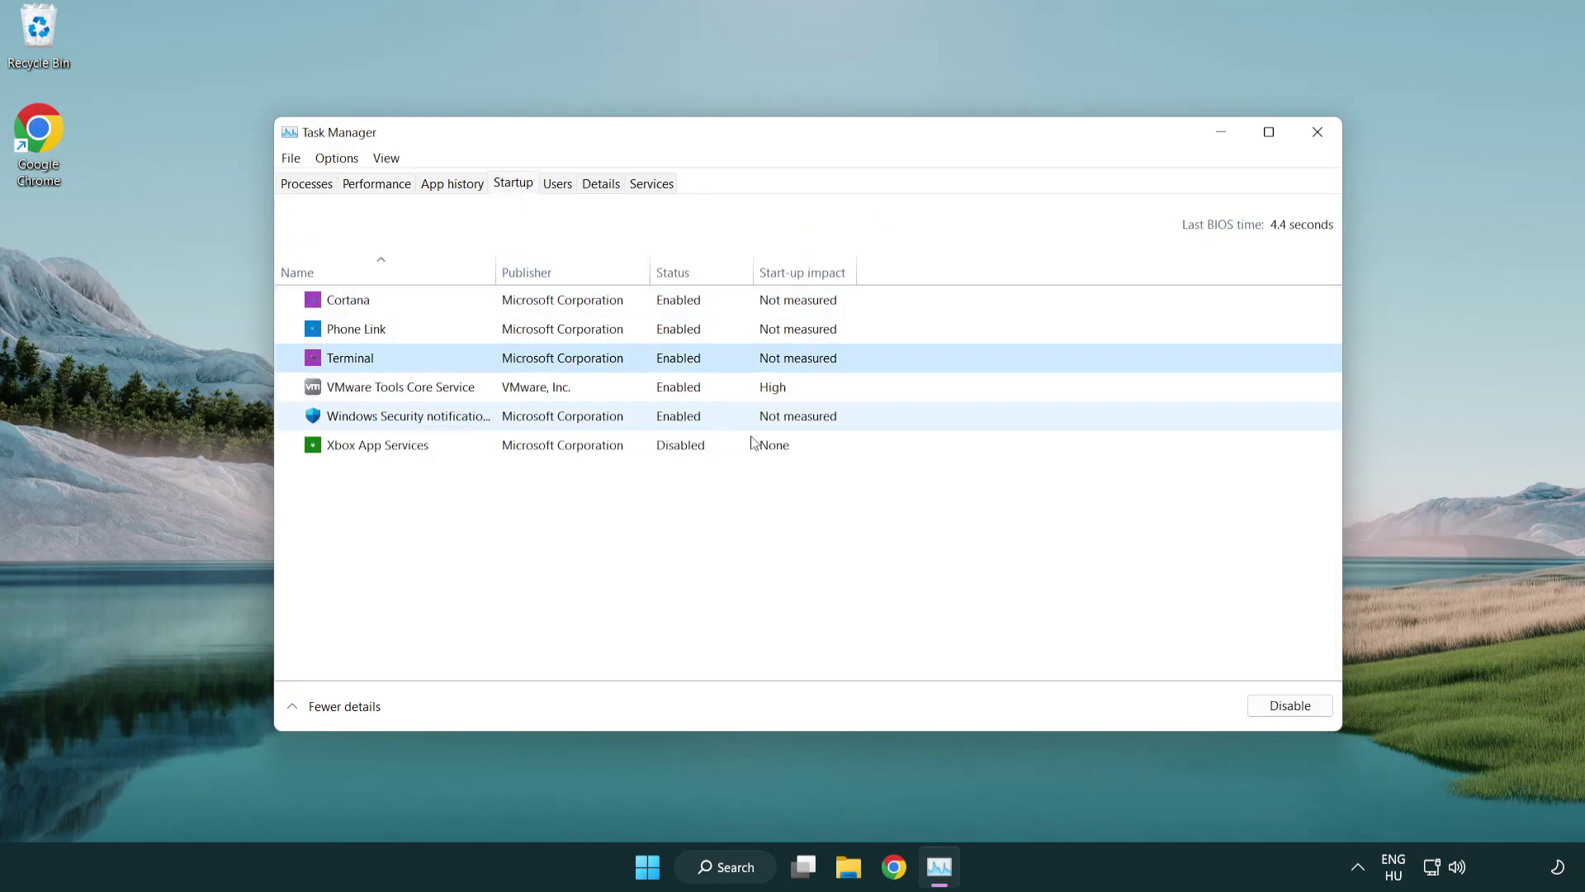
{"action": "left_click", "coordinate": [1263, 706]}
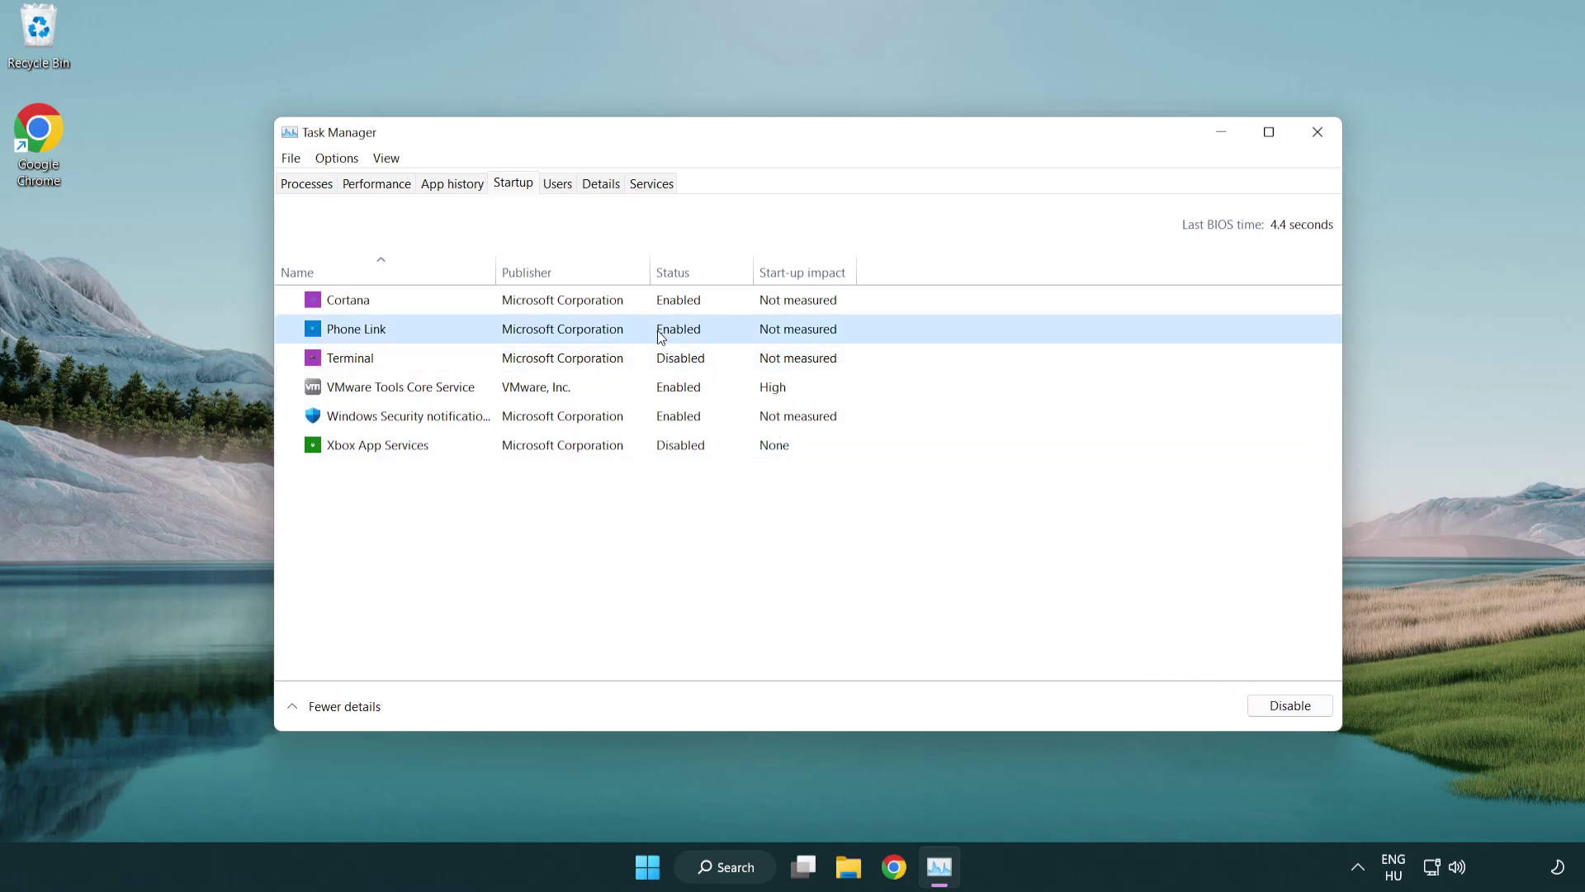
{"action": "left_click", "coordinate": [1289, 705]}
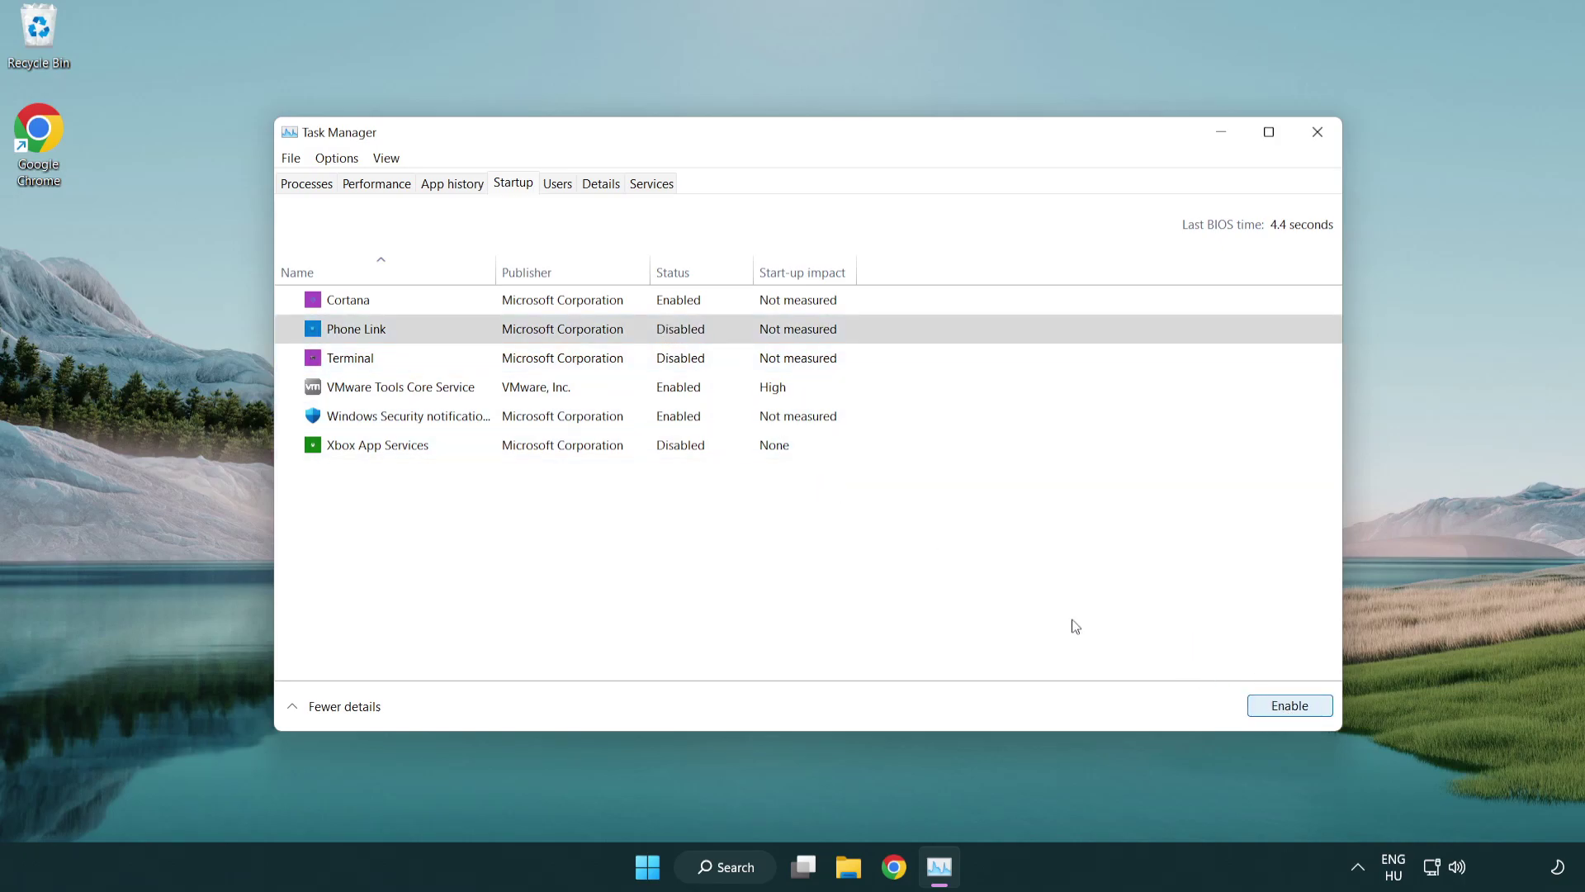
Disable Cortana and Windows Security notifications at startup, then close Task Manager
{"action": "left_click", "coordinate": [566, 308]}
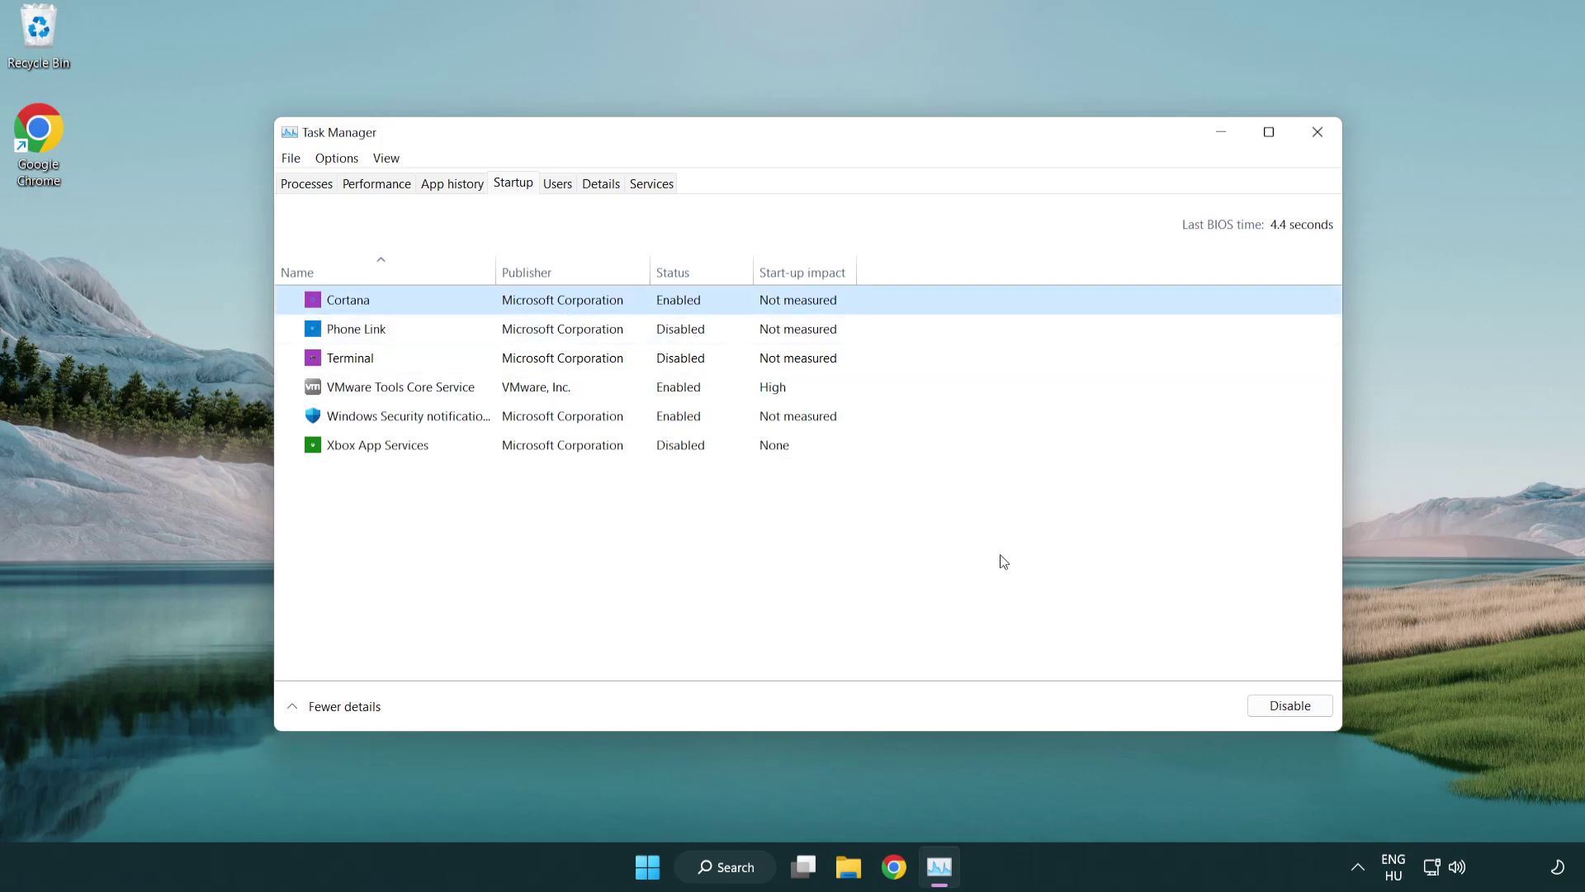
{"action": "left_click", "coordinate": [1289, 705]}
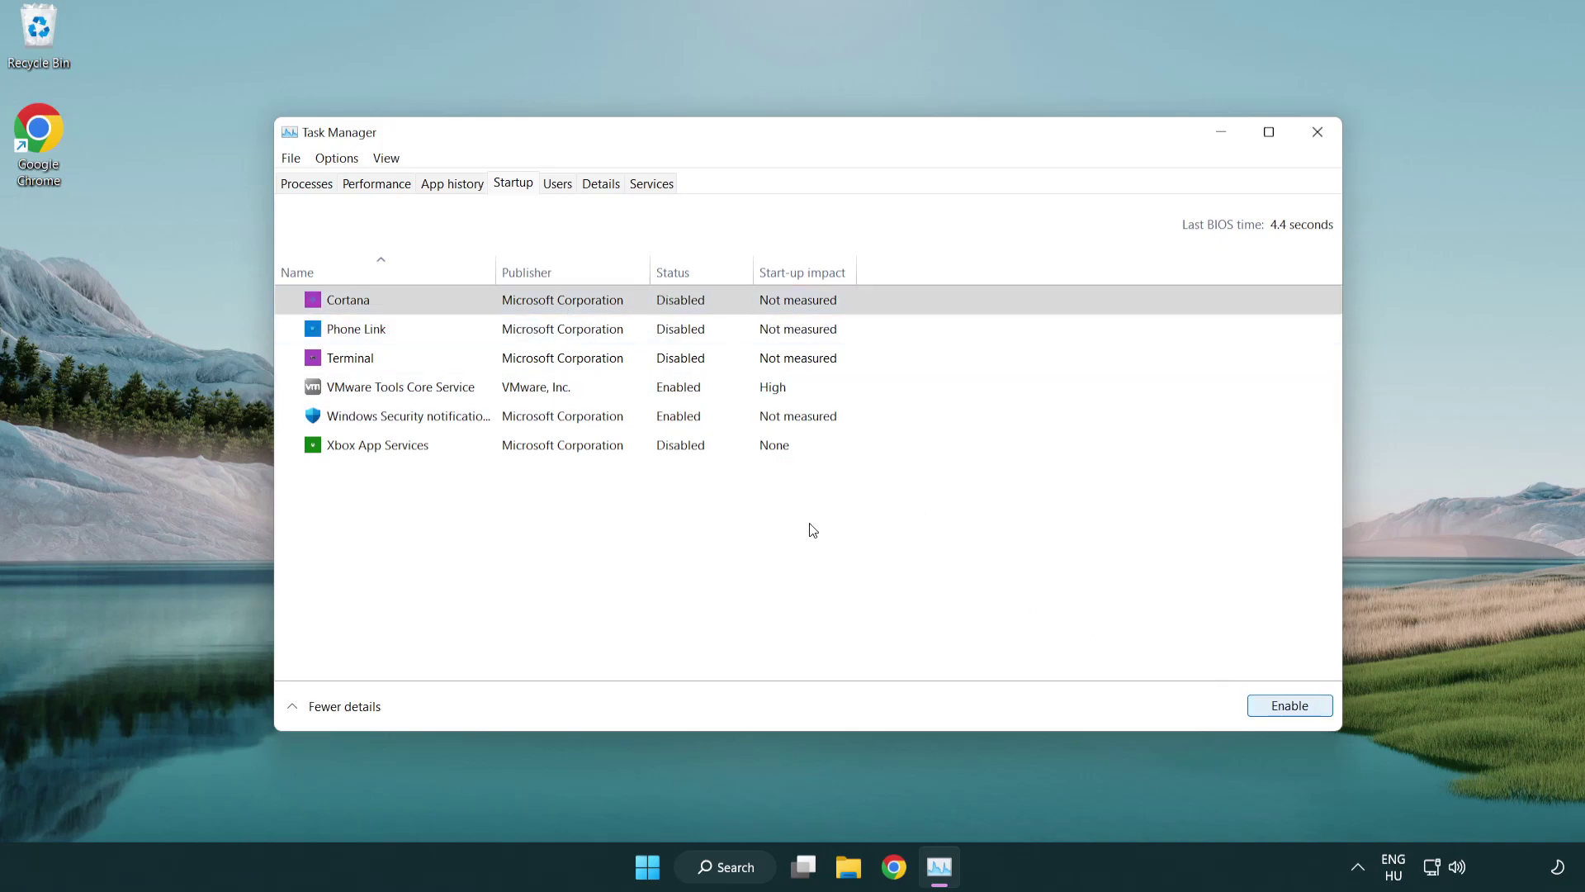
{"action": "left_click", "coordinate": [755, 422]}
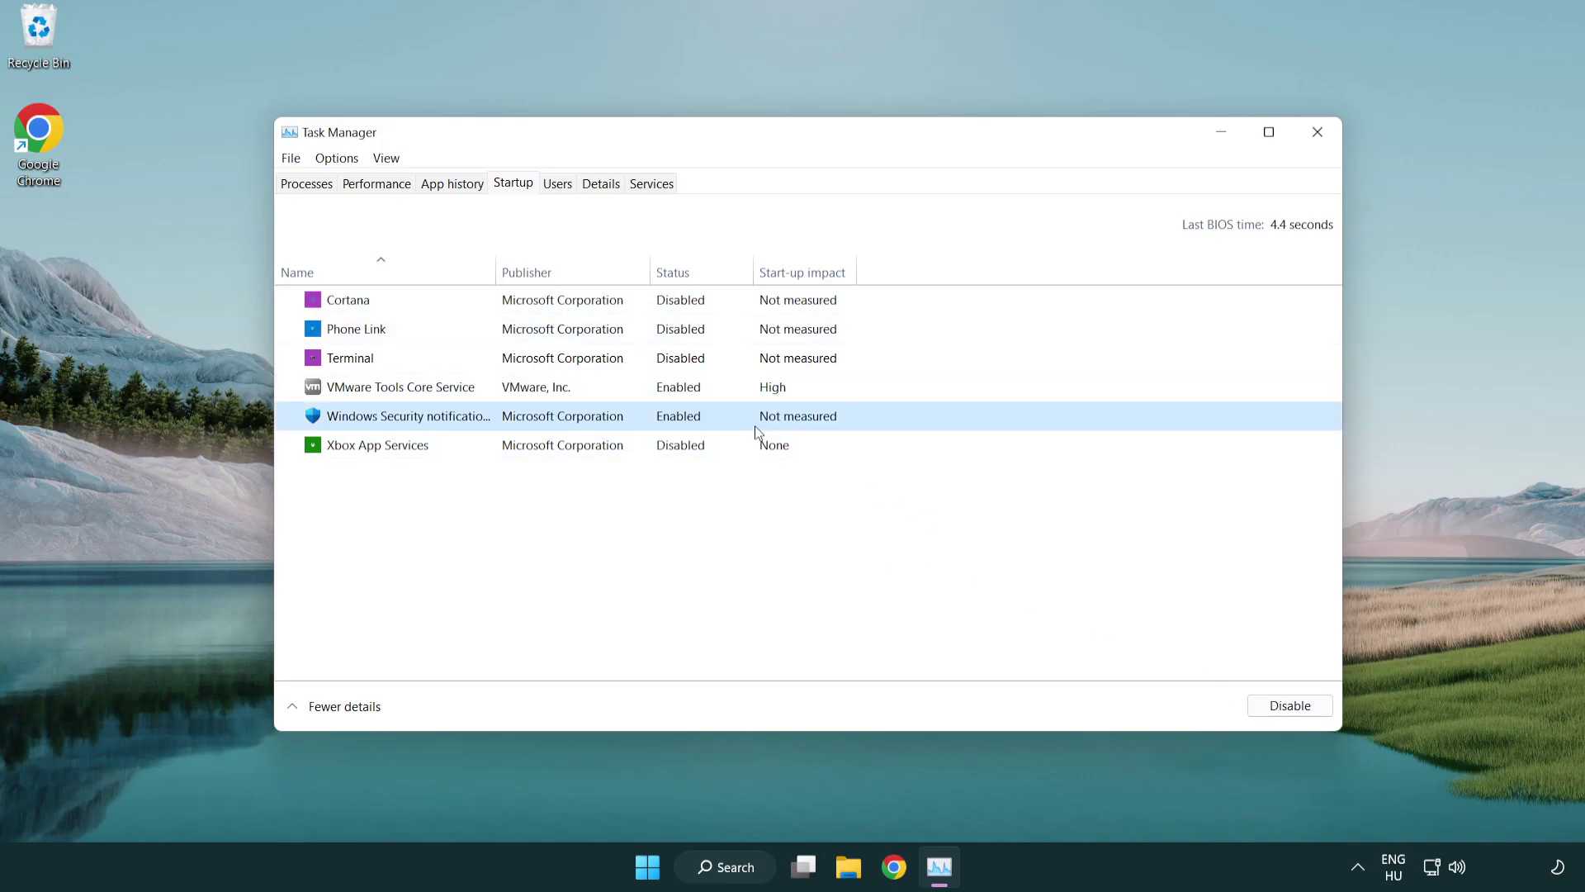
{"action": "left_click", "coordinate": [1279, 708]}
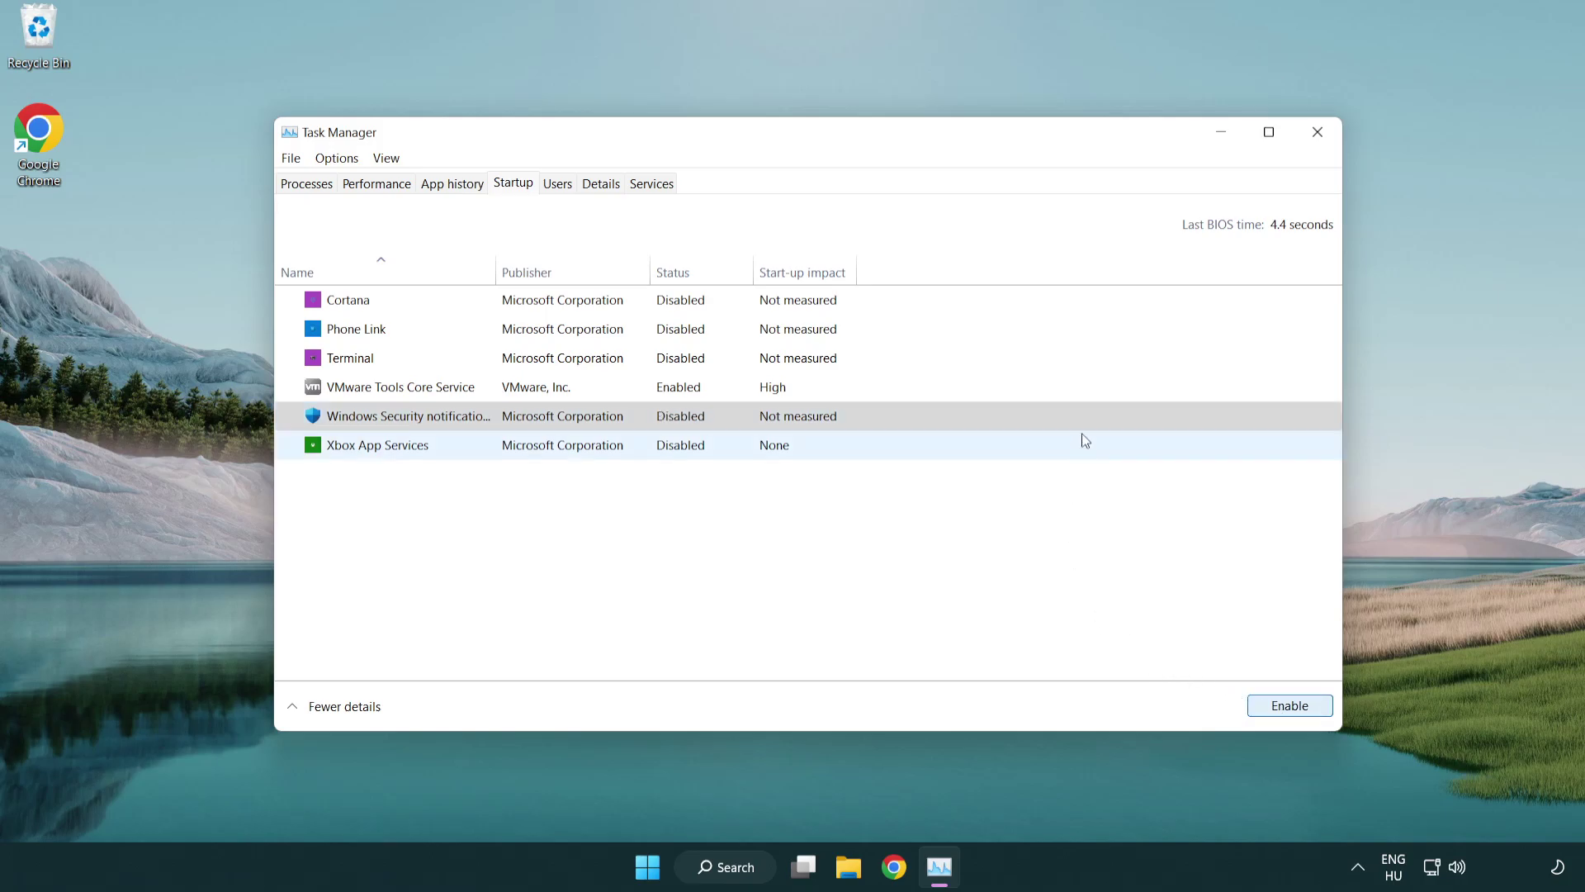
{"action": "left_click", "coordinate": [1318, 133]}
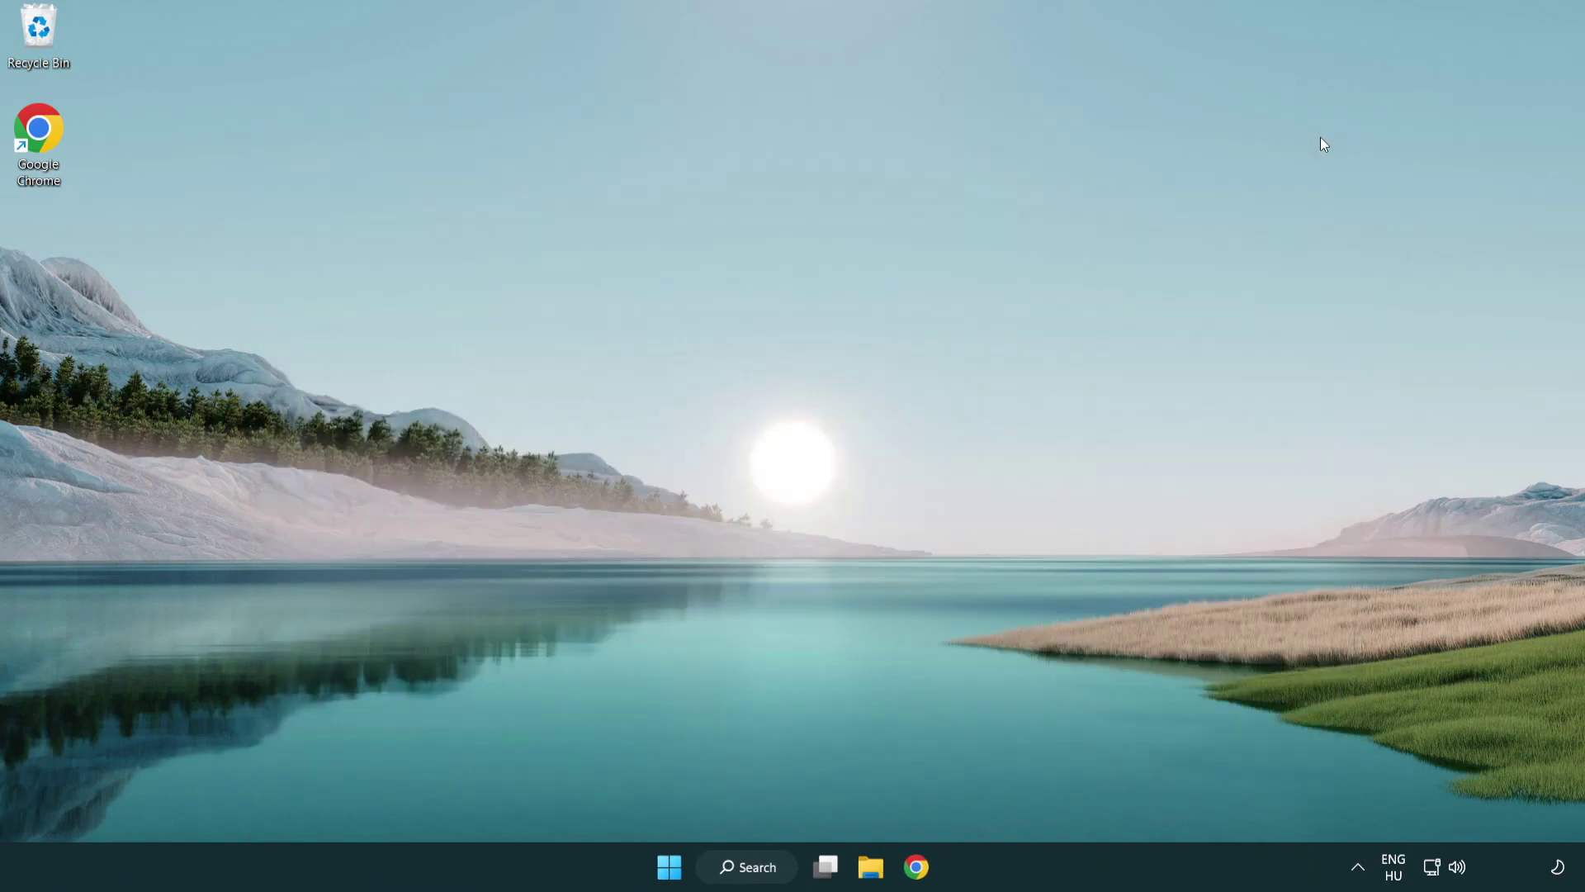
Return to Chrome and download dxwebsetup.exe, the DirectX End-User Runtime Web Installer
{"action": "left_click", "coordinate": [917, 867]}
{"action": "scroll", "coordinate": [432, 149], "scroll_direction": "up", "scroll_amount": 3}
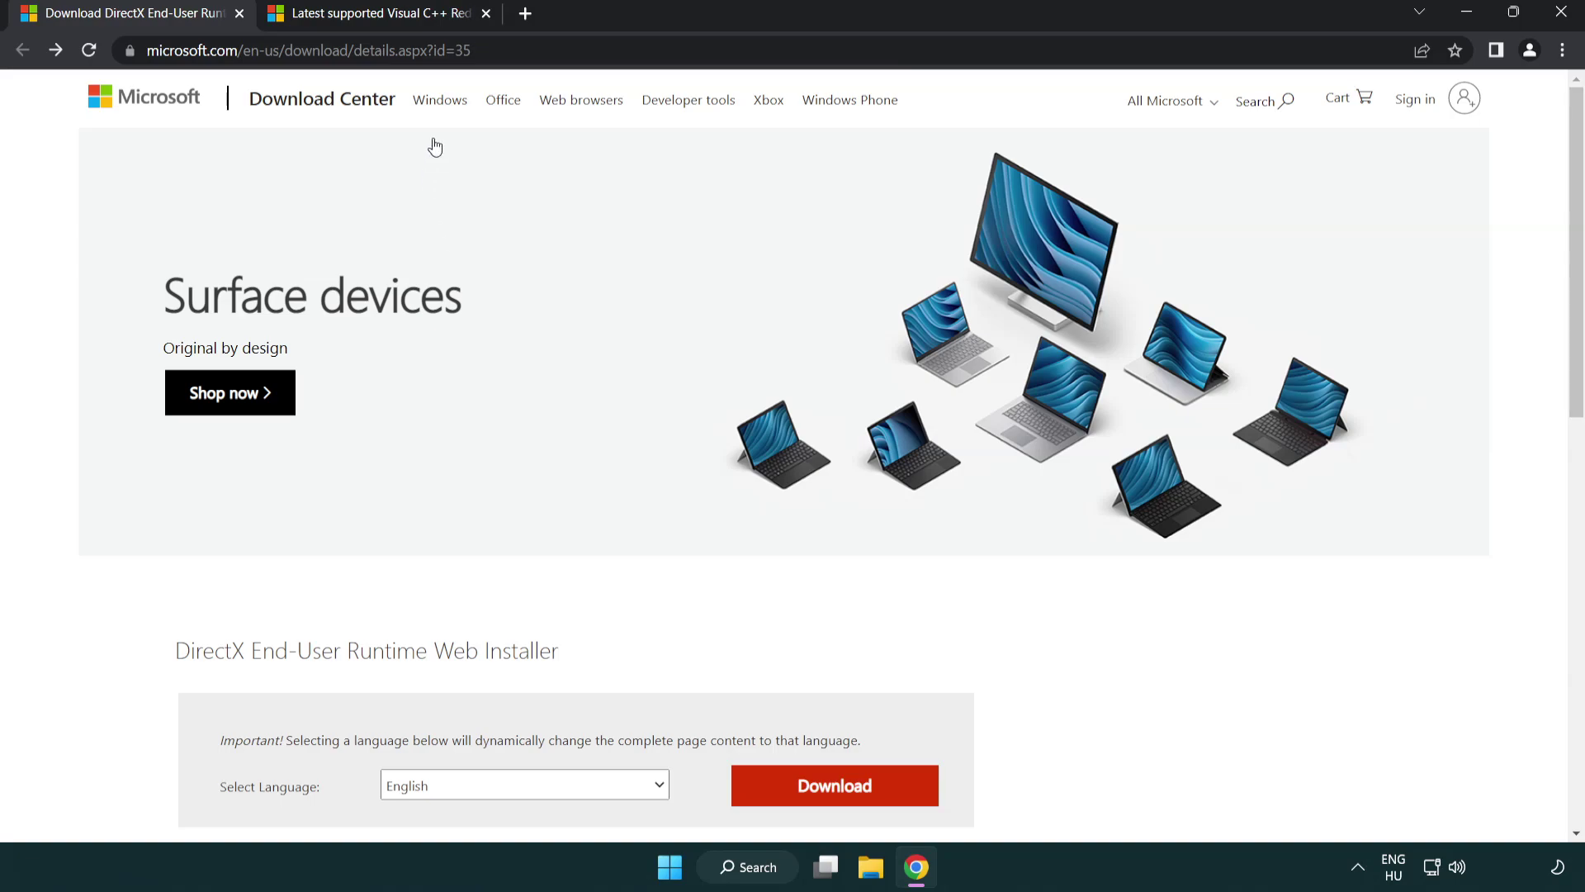
{"action": "left_click", "coordinate": [684, 50]}
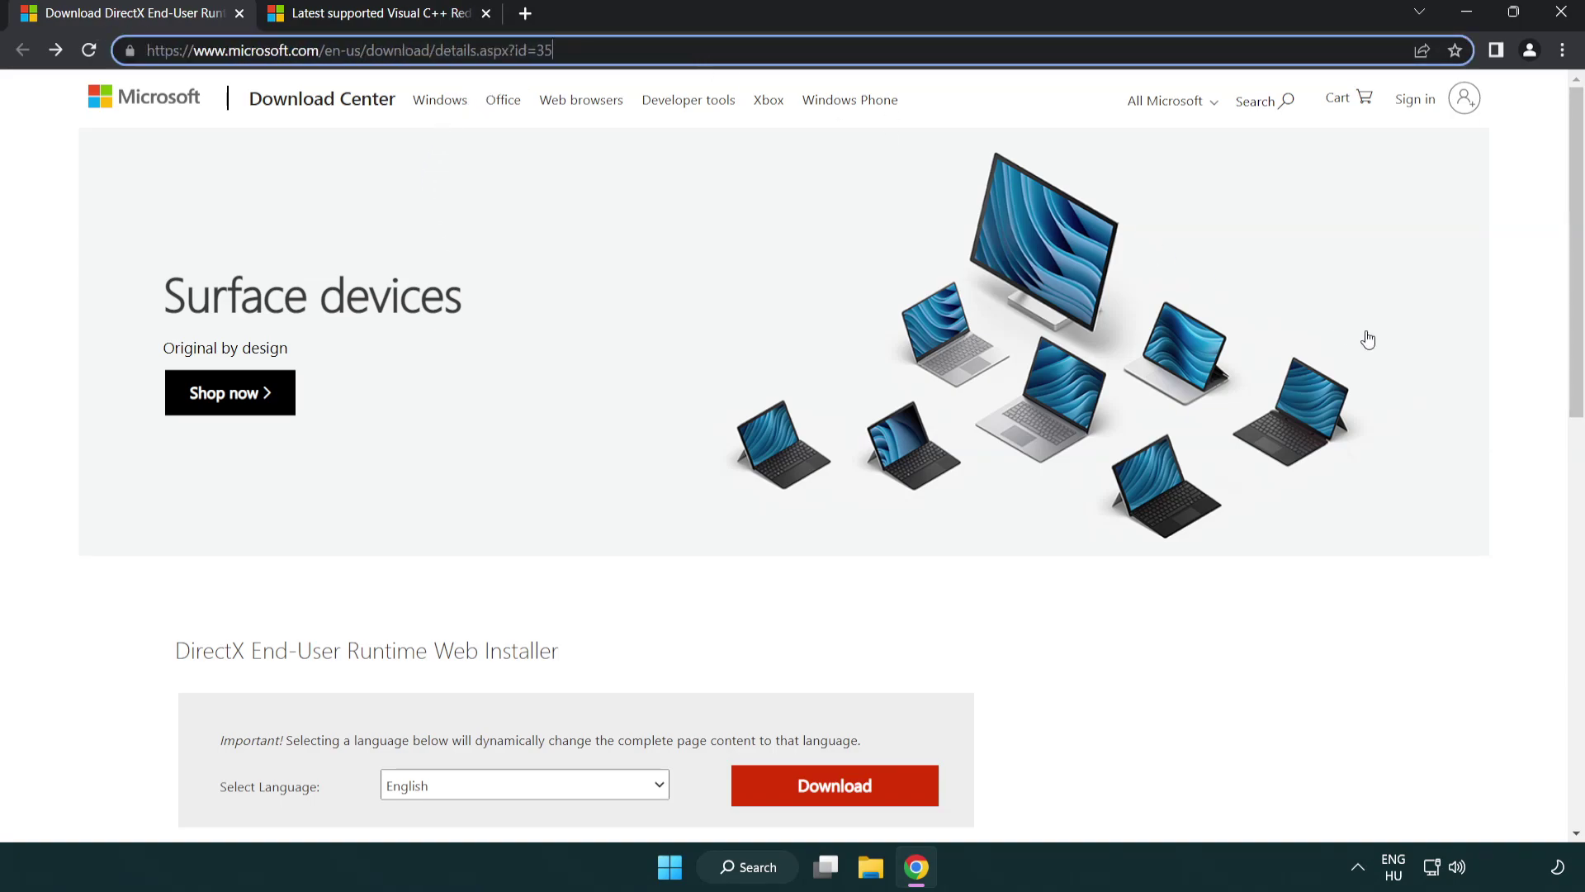
{"action": "left_click", "coordinate": [1498, 362]}
{"action": "left_click_drag", "start_coordinate": [1572, 359], "coordinate": [1573, 458]}
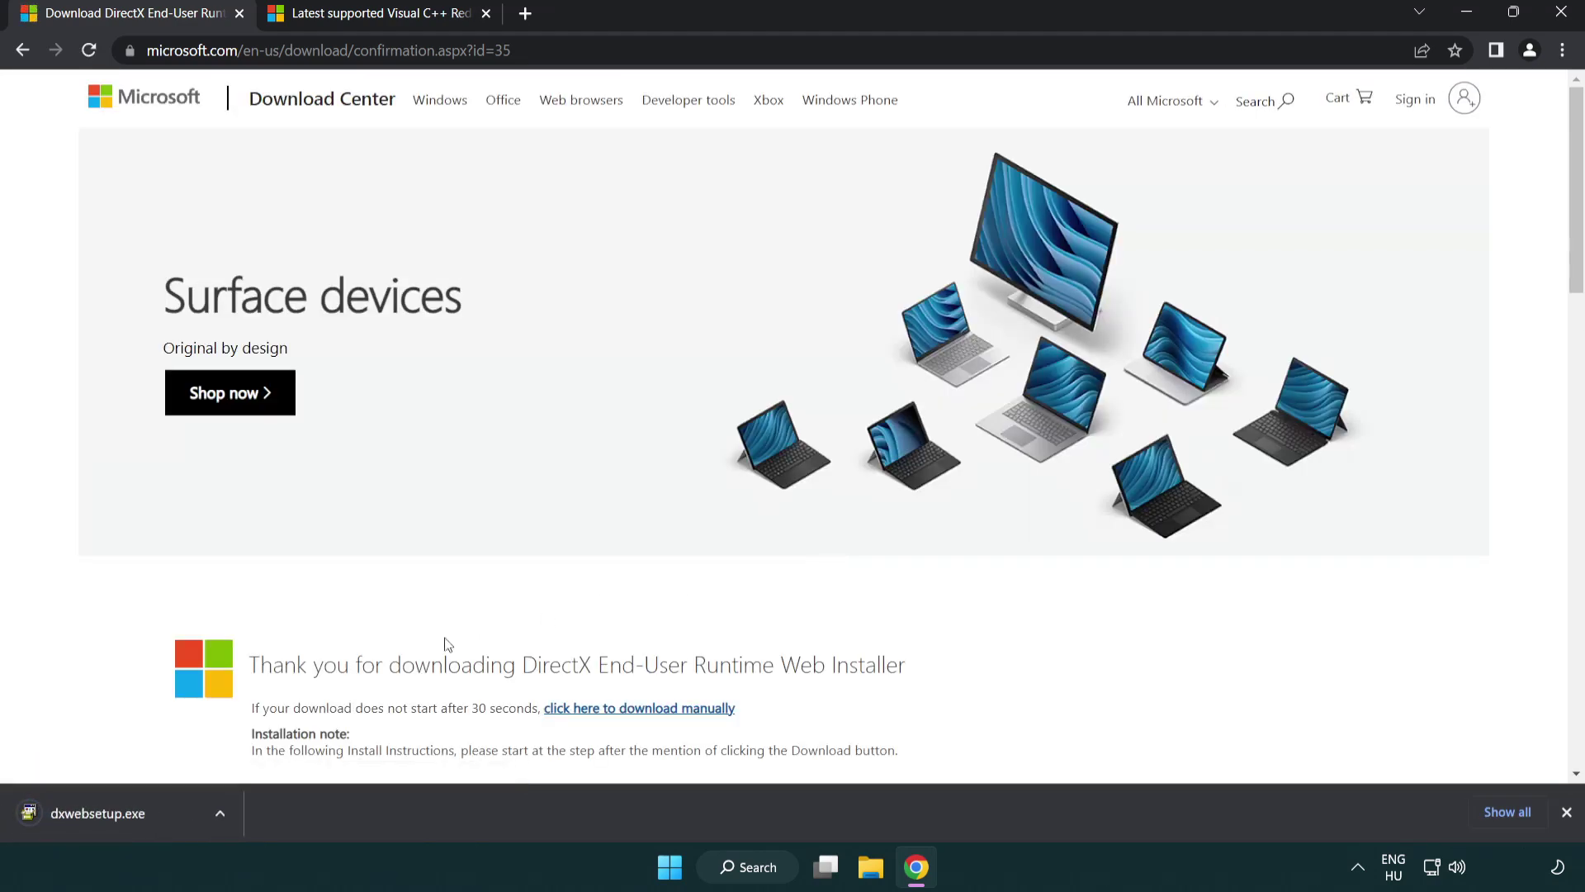
Run dxwebsetup.exe, accept the license, decline the Bing Bar and finish the up-to-date setup
{"action": "left_click", "coordinate": [103, 816]}
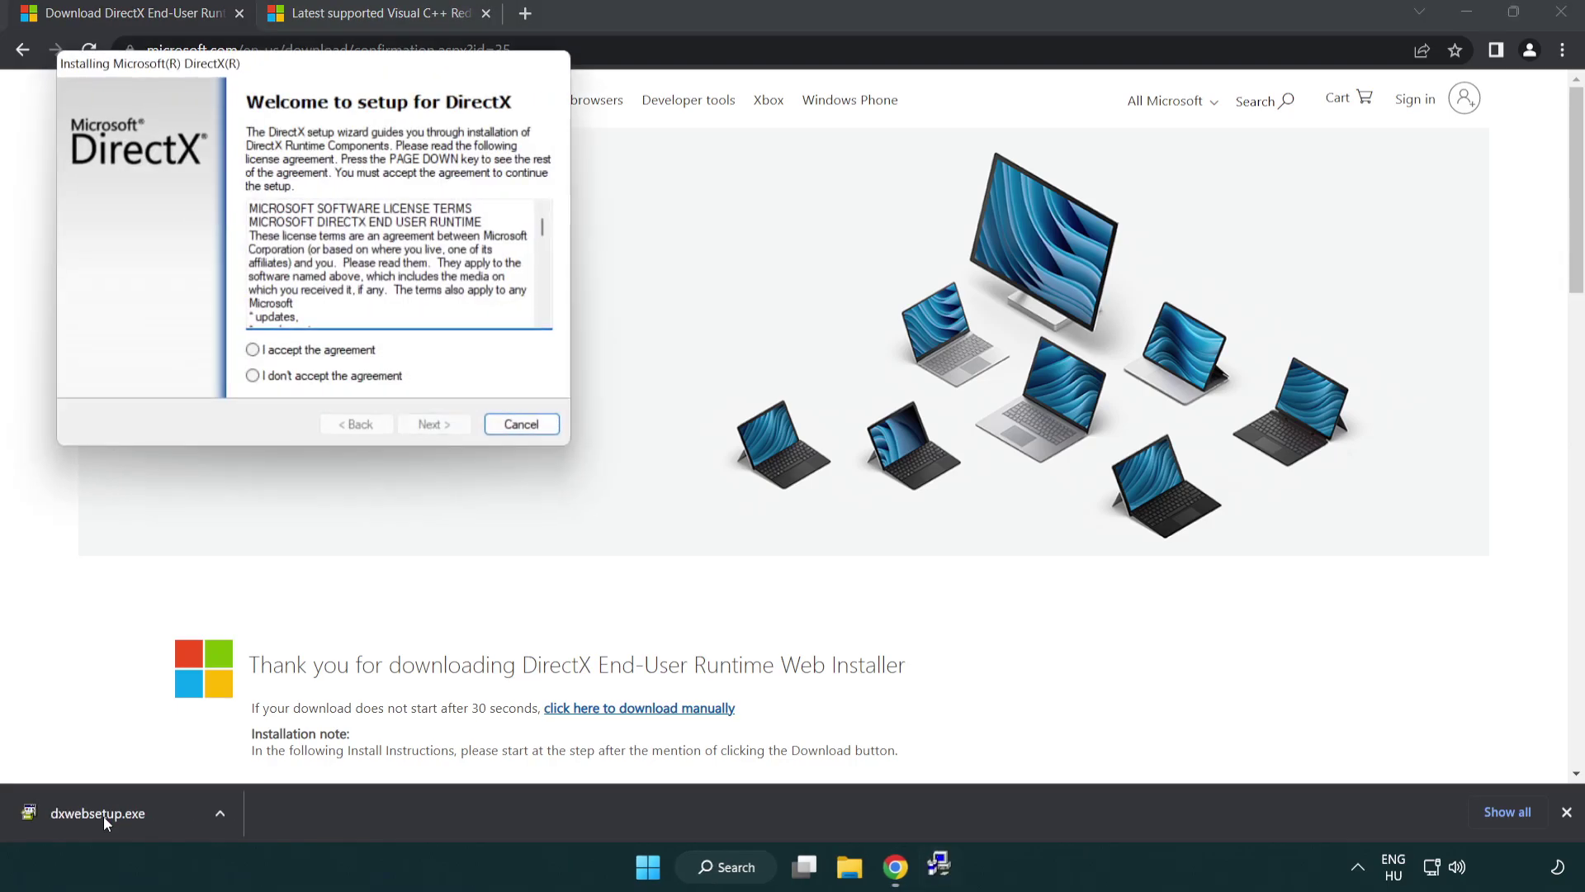
{"action": "left_click_drag", "start_coordinate": [238, 75], "coordinate": [699, 251]}
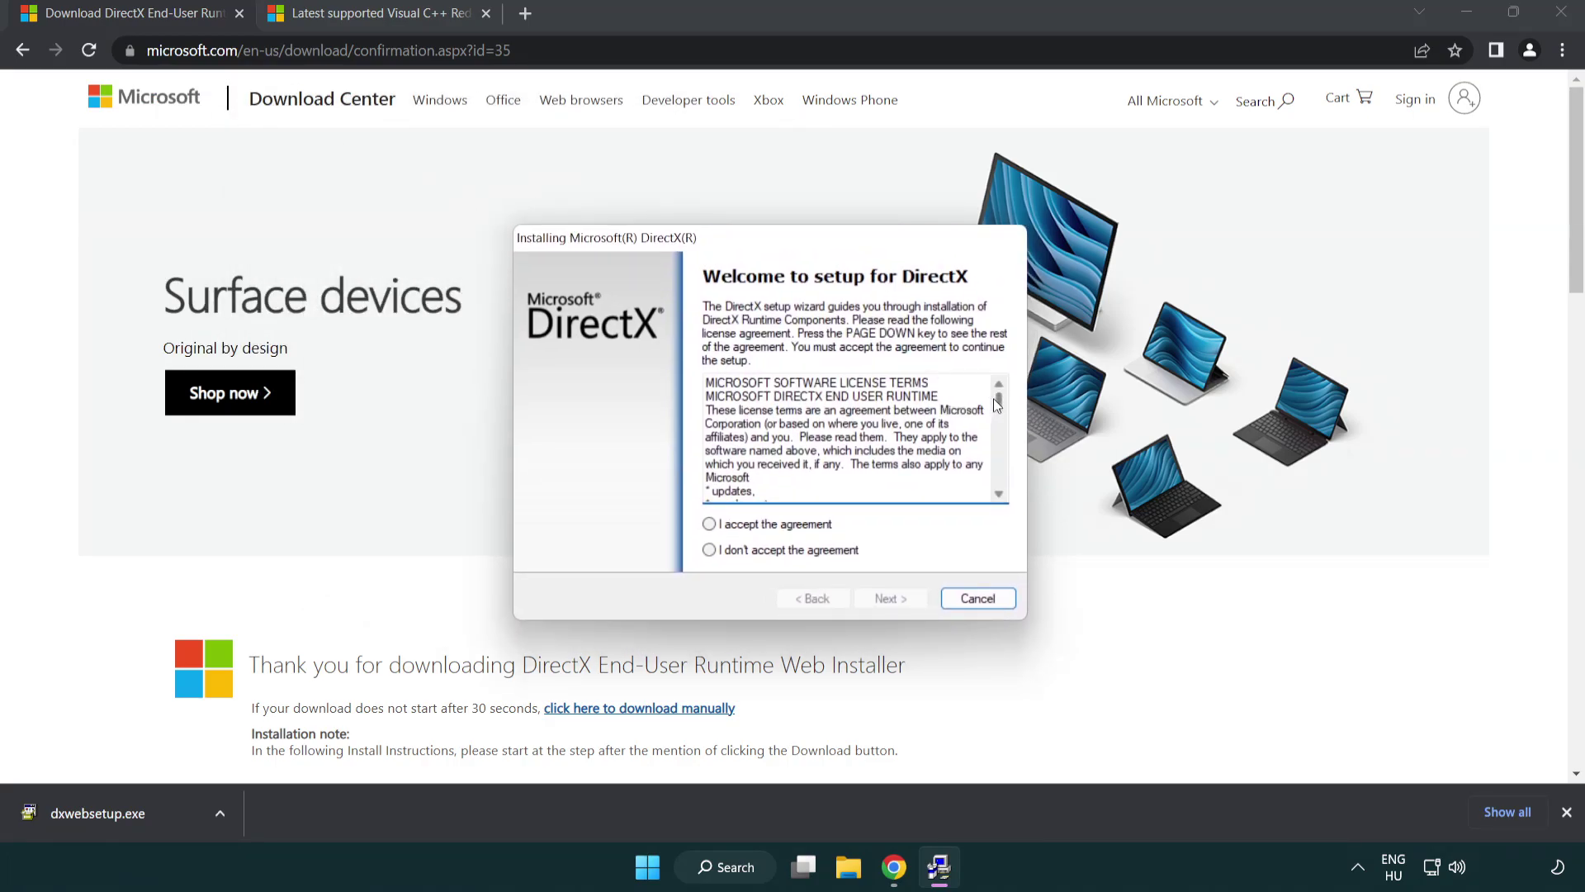
{"action": "left_click_drag", "start_coordinate": [1002, 408], "coordinate": [1001, 489]}
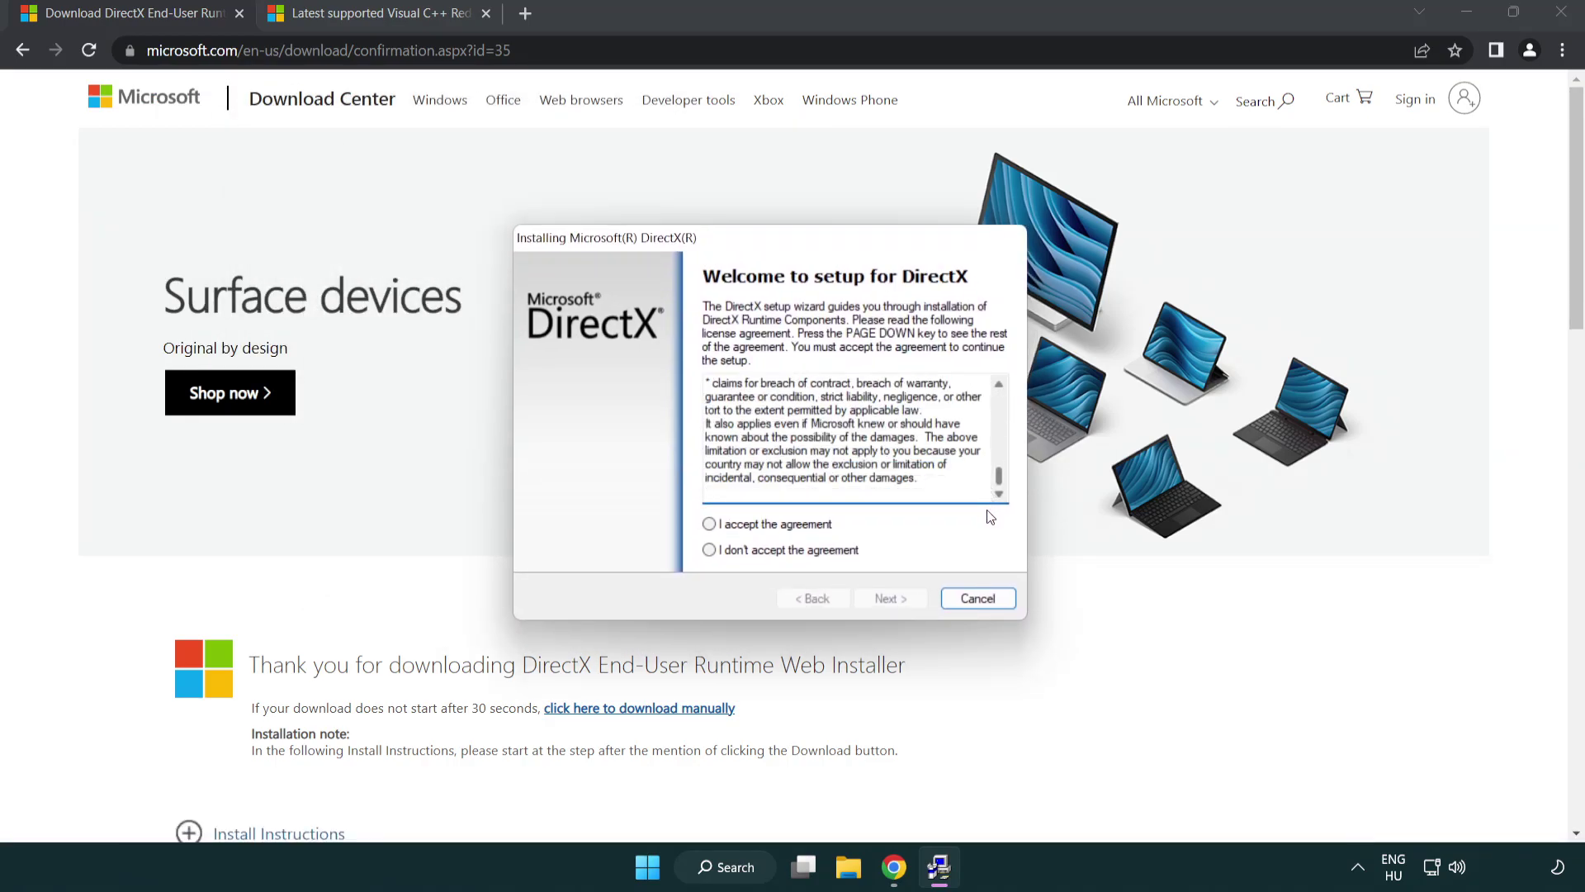
{"action": "left_click", "coordinate": [710, 526]}
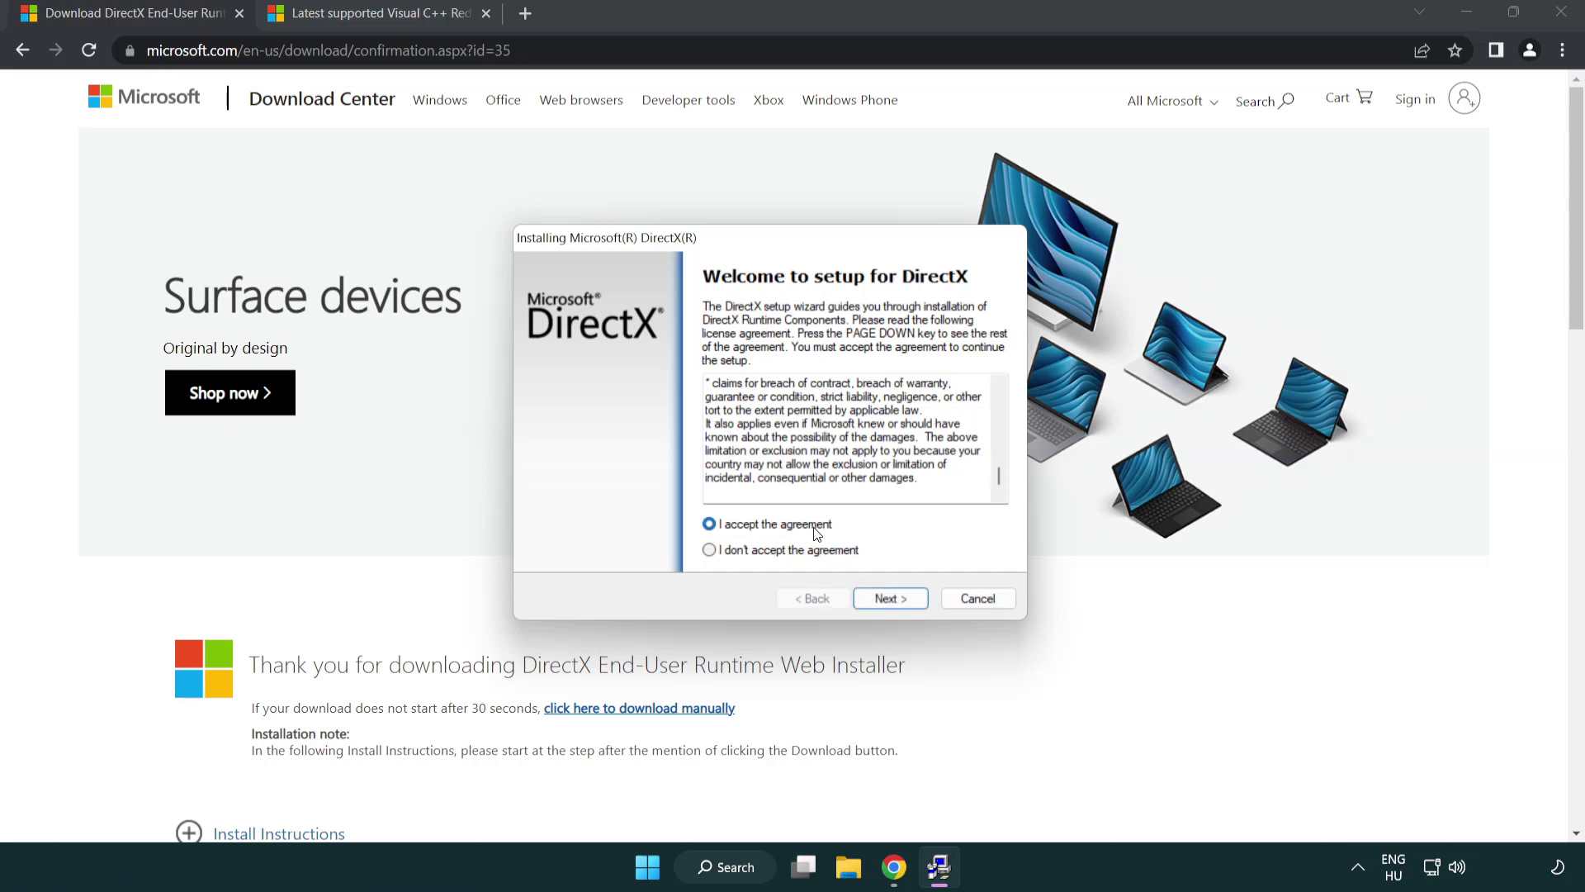
{"action": "left_click", "coordinate": [893, 601]}
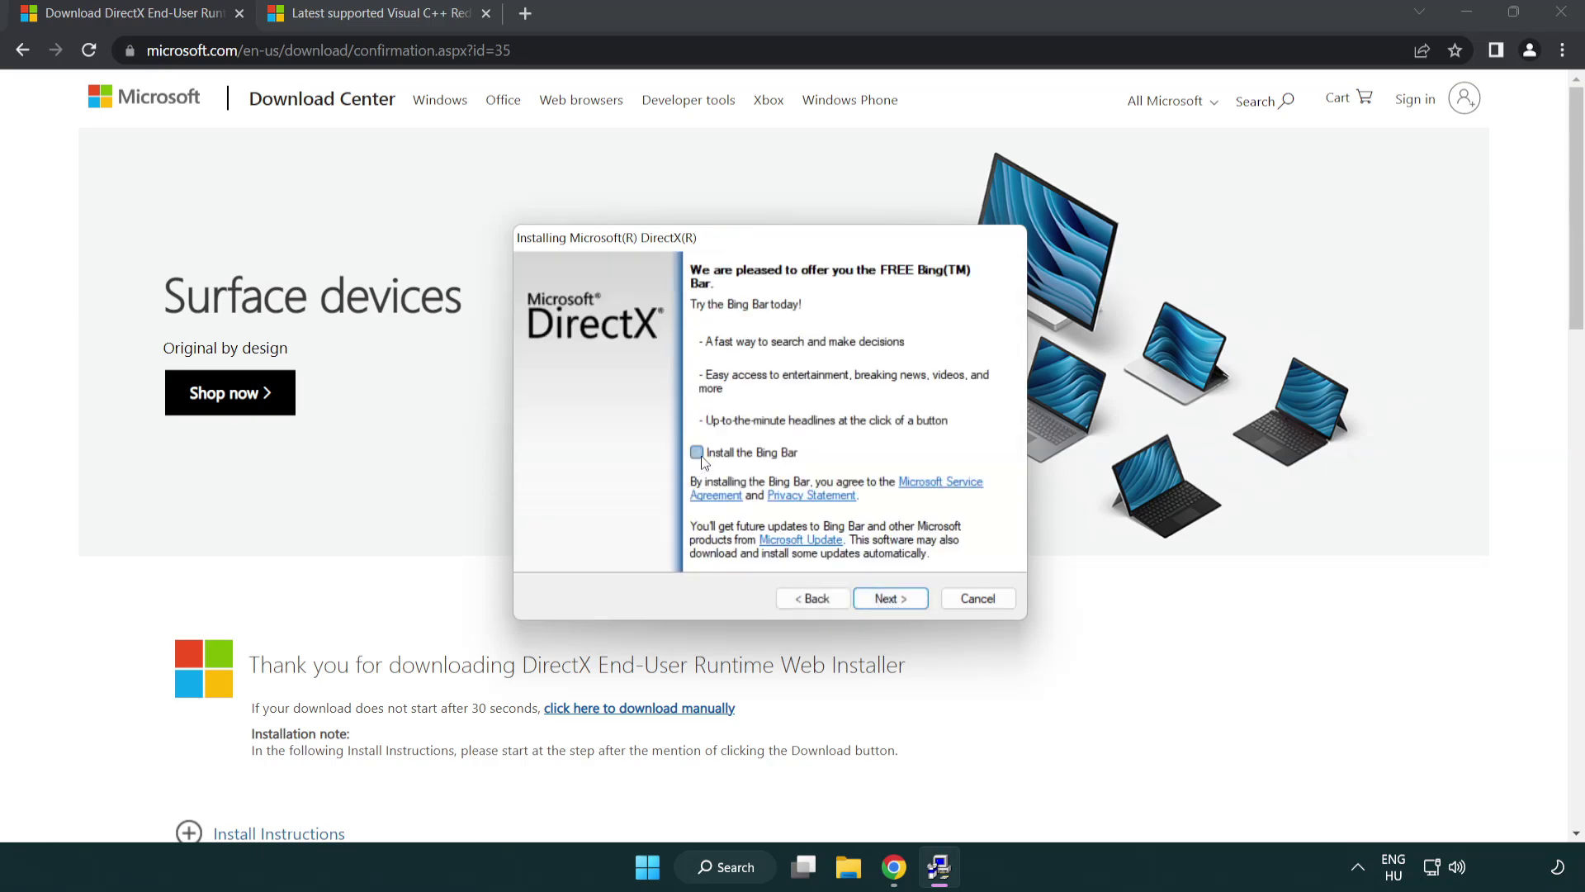
{"action": "left_click", "coordinate": [891, 598]}
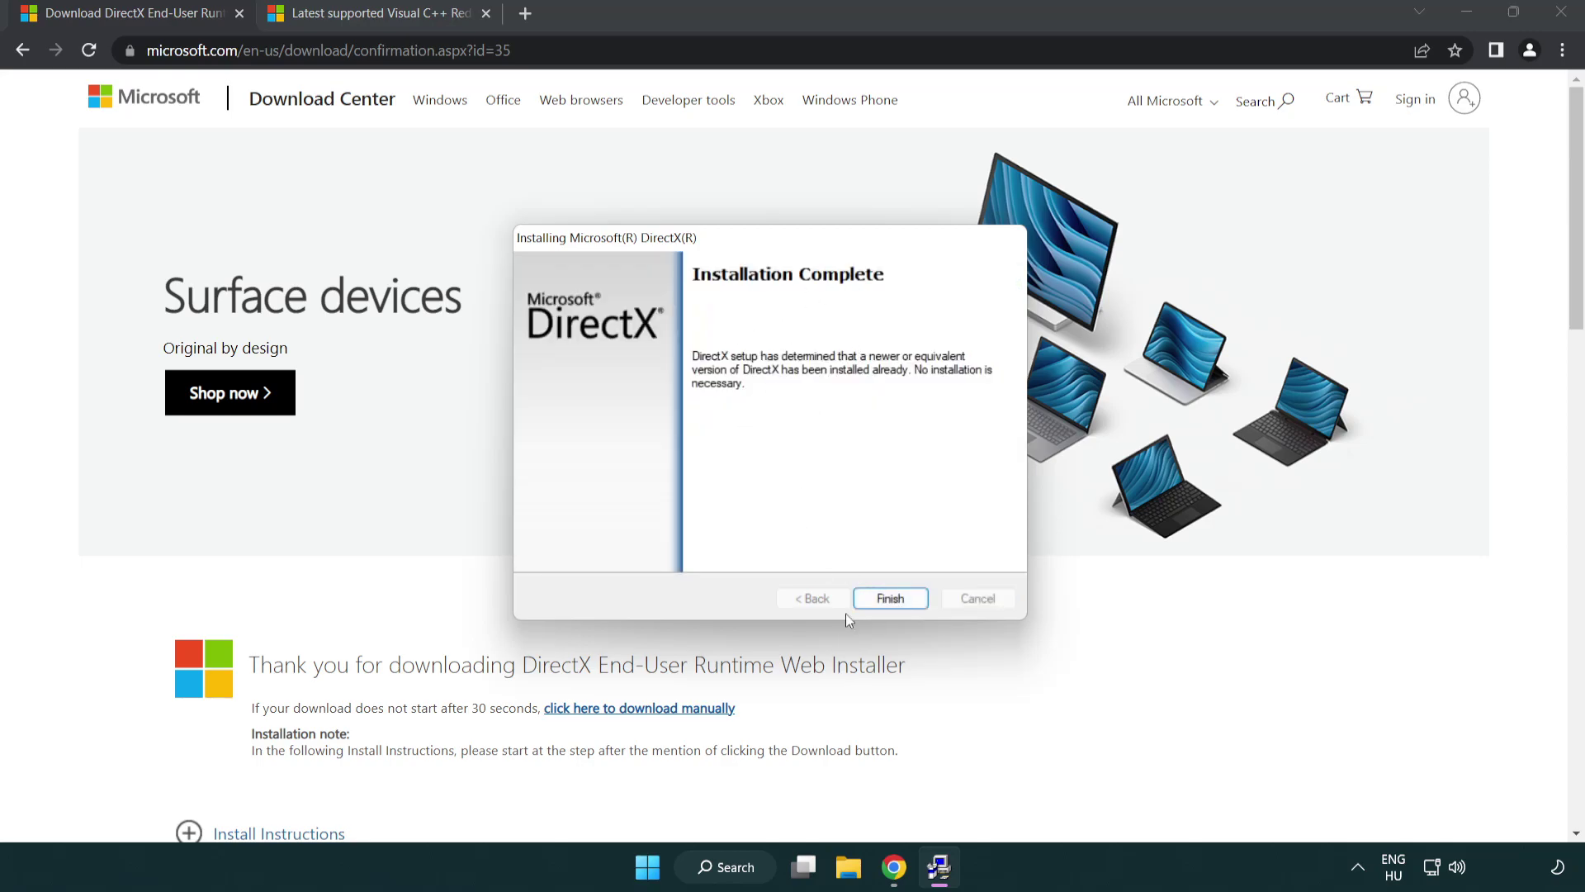
{"action": "left_click", "coordinate": [894, 603]}
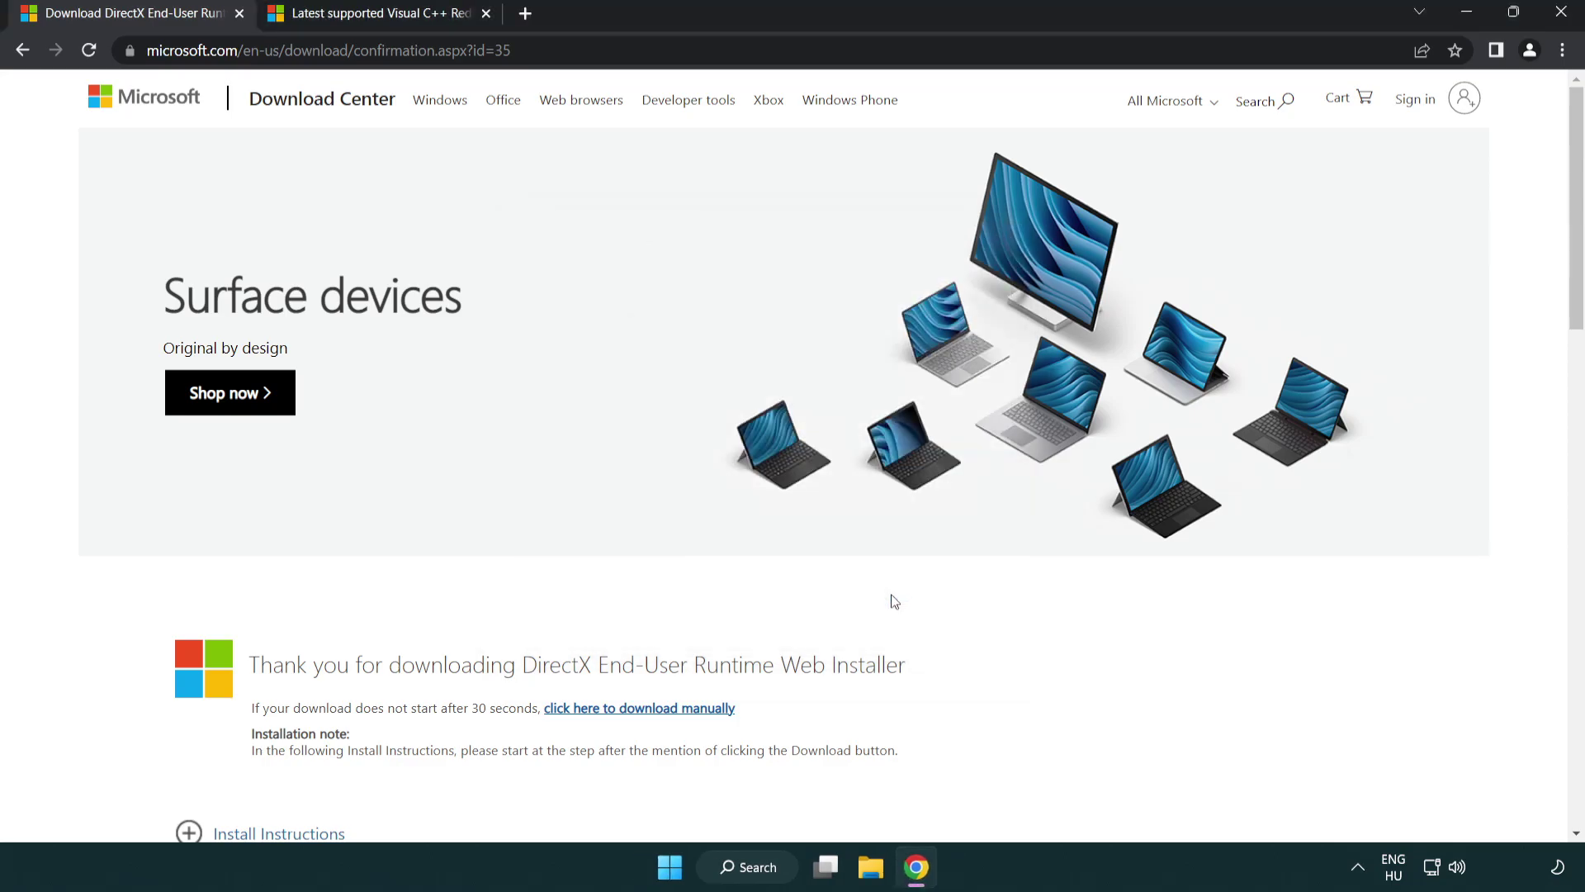
Close the DirectX download page and move to the Visual C++ download table
{"action": "left_click", "coordinate": [242, 14]}
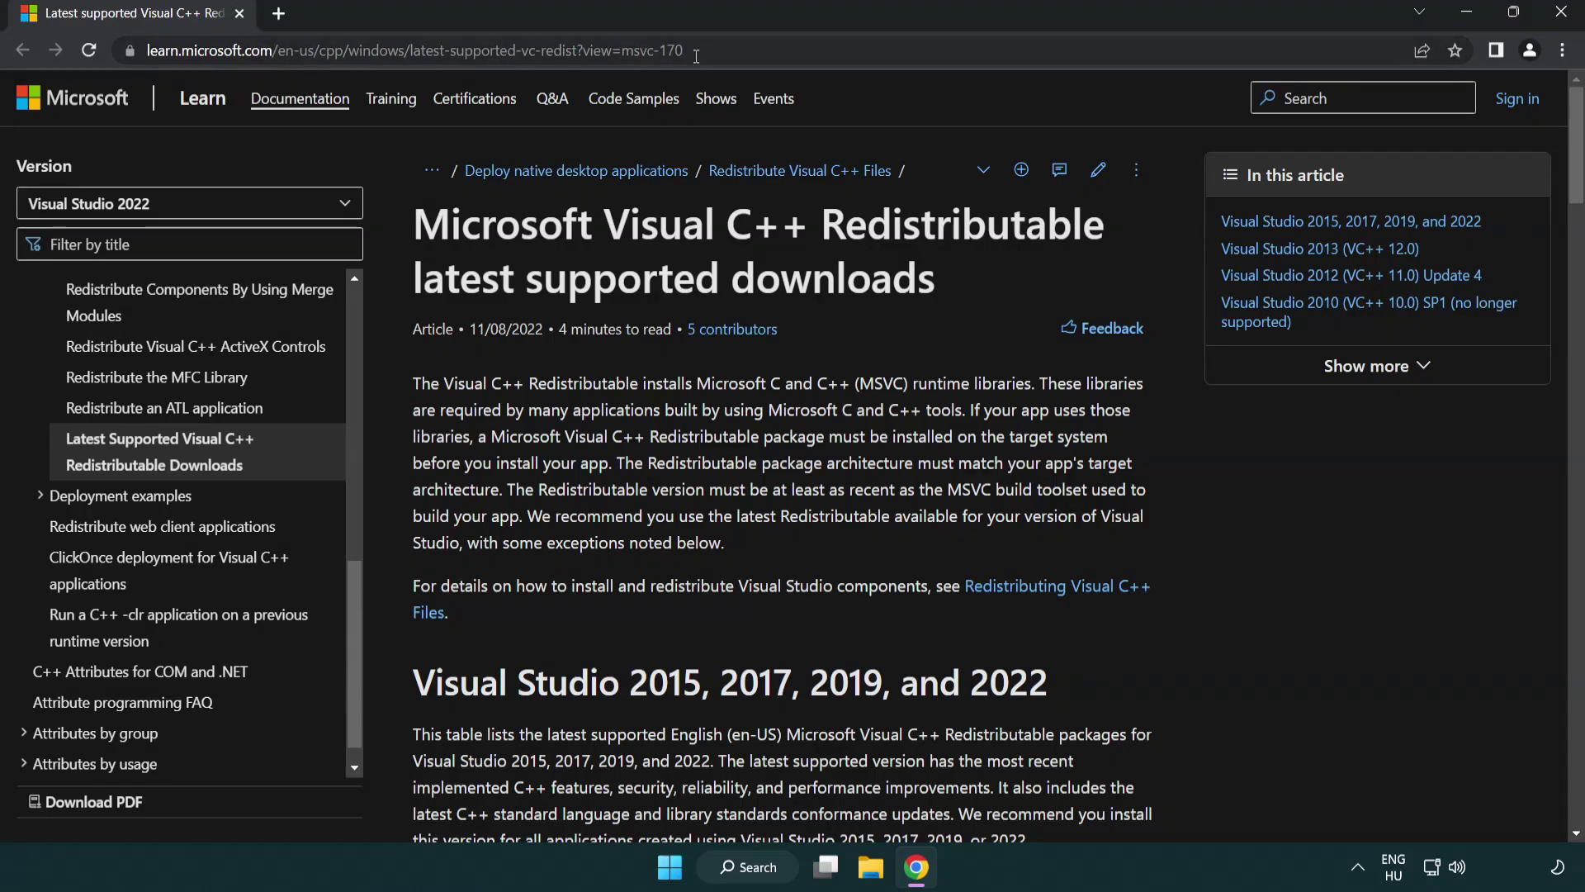
{"action": "left_click_drag", "start_coordinate": [684, 52], "coordinate": [517, 52]}
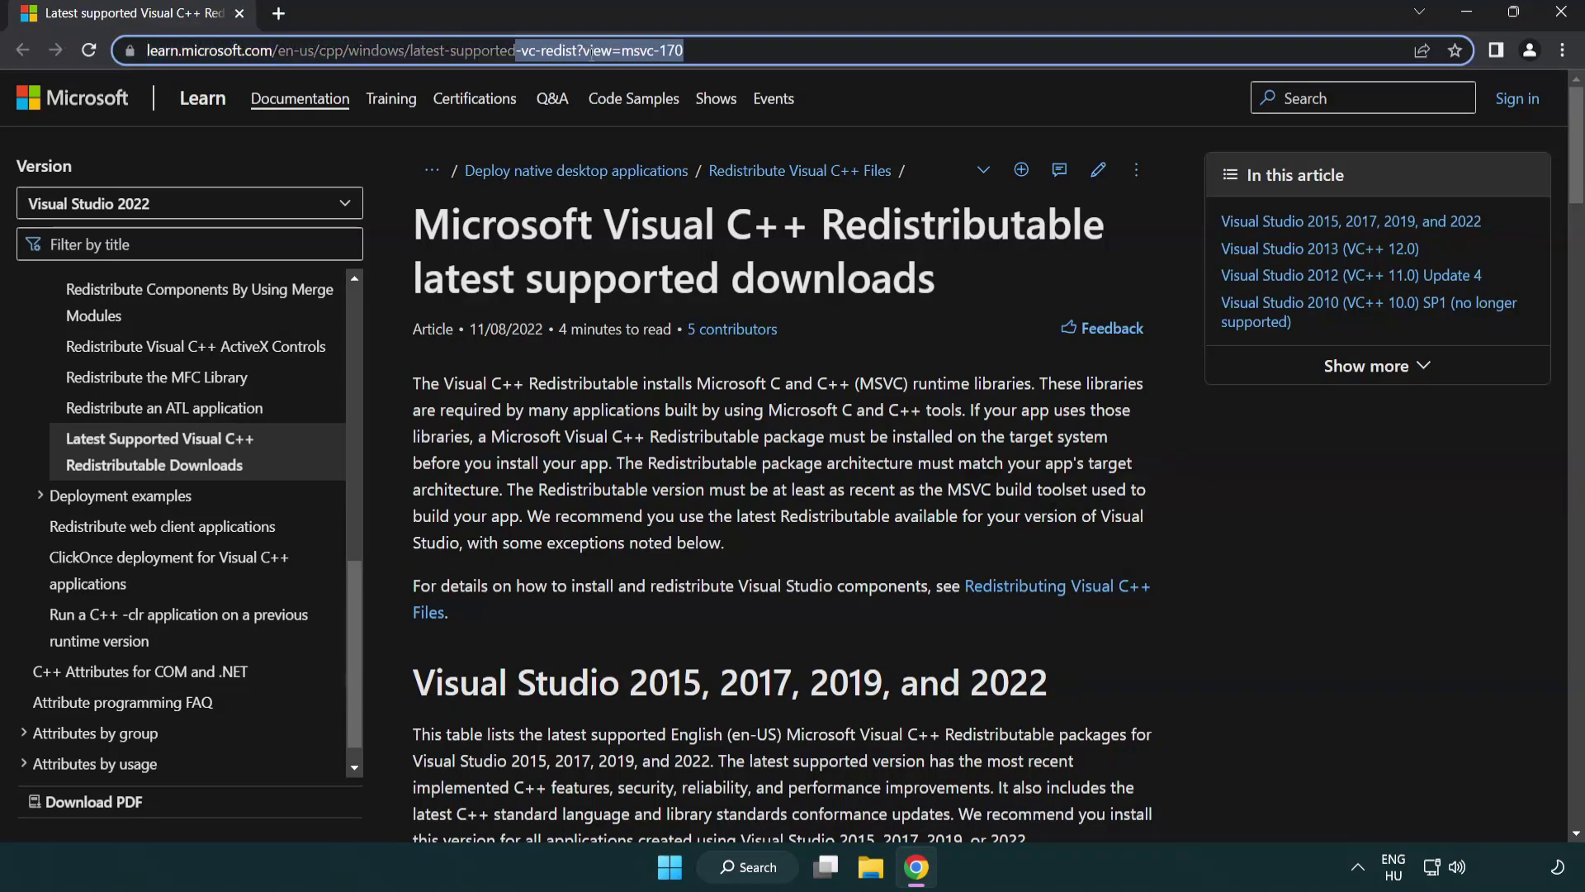
{"action": "left_click", "coordinate": [815, 262]}
{"action": "scroll", "coordinate": [814, 272], "scroll_direction": "down", "scroll_amount": 2}
{"action": "scroll", "coordinate": [816, 272], "scroll_direction": "down", "scroll_amount": 2}
{"action": "scroll", "coordinate": [815, 272], "scroll_direction": "down", "scroll_amount": 2}
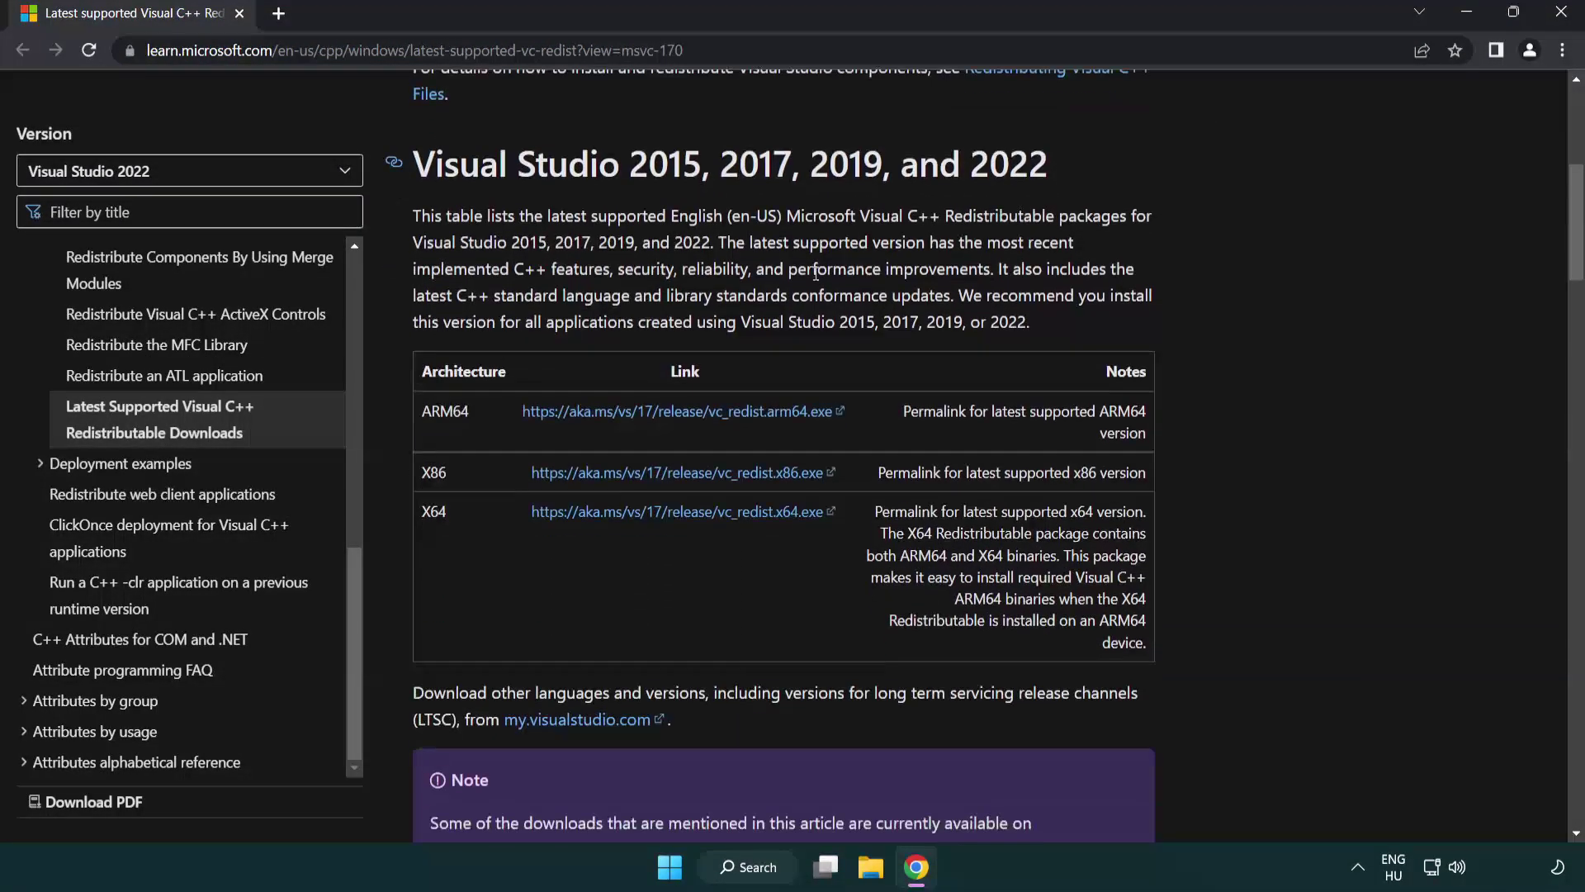
Download the ARM64, x86 and x64 redistributables, then launch VC_redist.arm64.exe
{"action": "left_click", "coordinate": [651, 412]}
{"action": "left_click", "coordinate": [657, 475]}
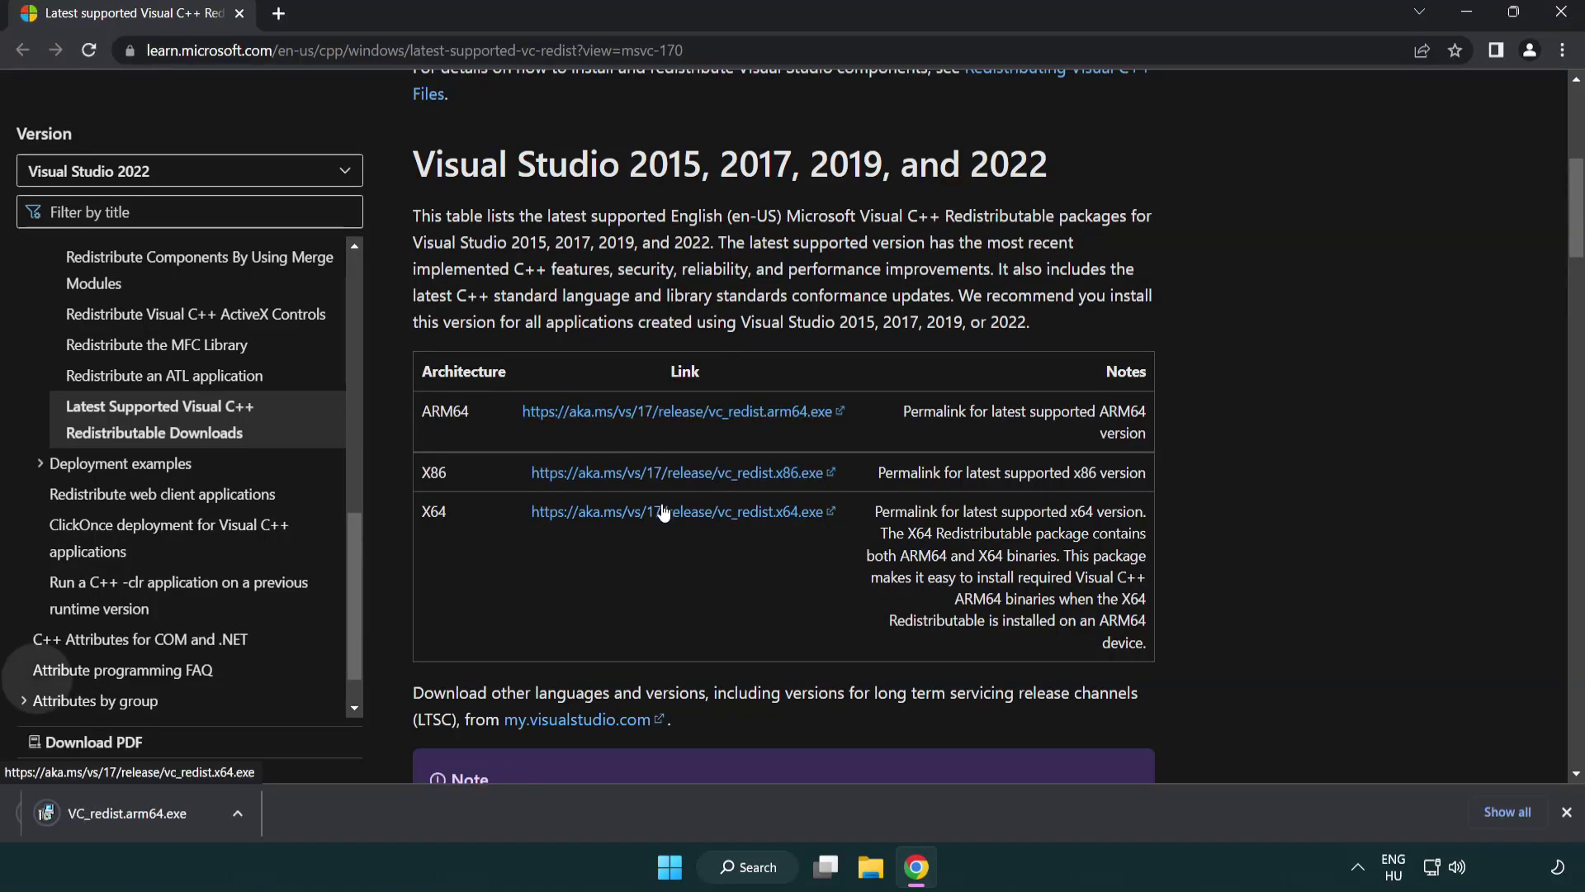
{"action": "left_click", "coordinate": [661, 513]}
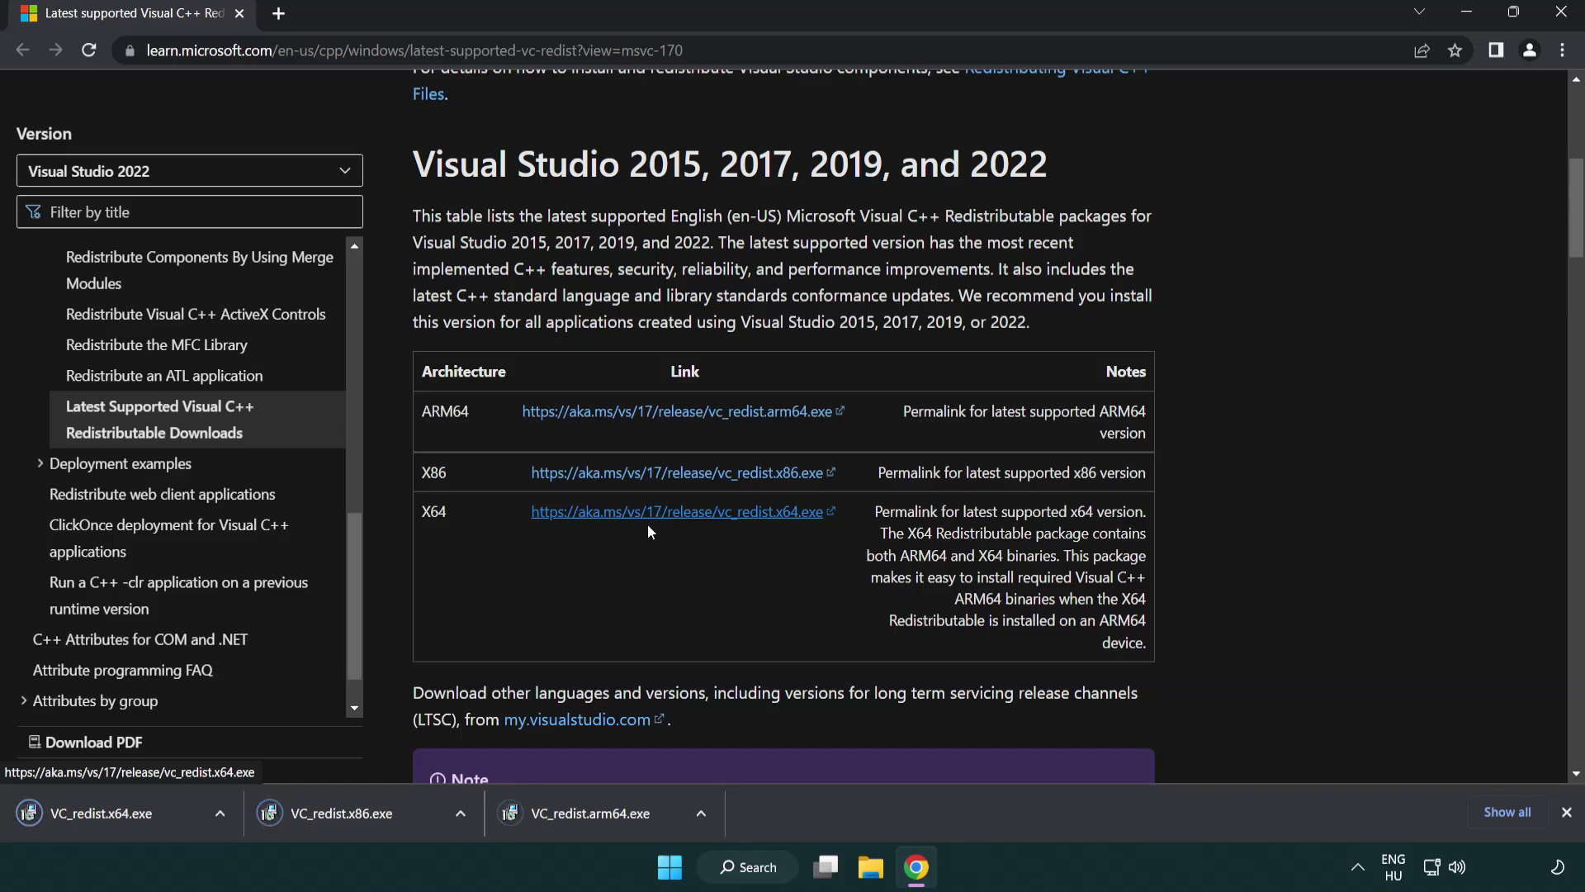
{"action": "left_click", "coordinate": [606, 825]}
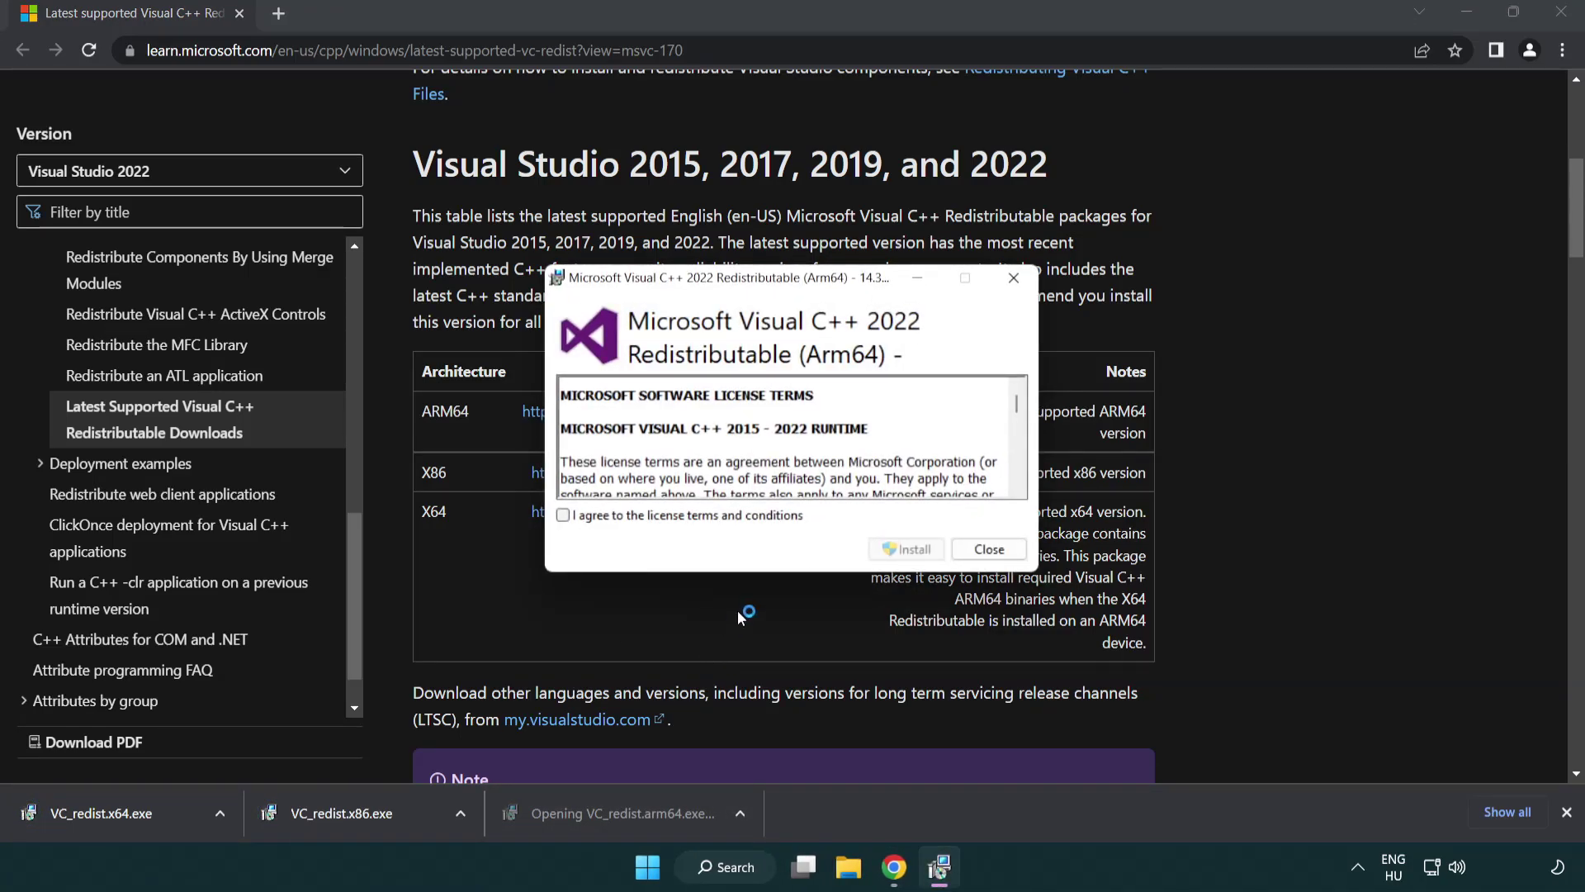
{"action": "left_click_drag", "start_coordinate": [1016, 398], "coordinate": [1018, 477]}
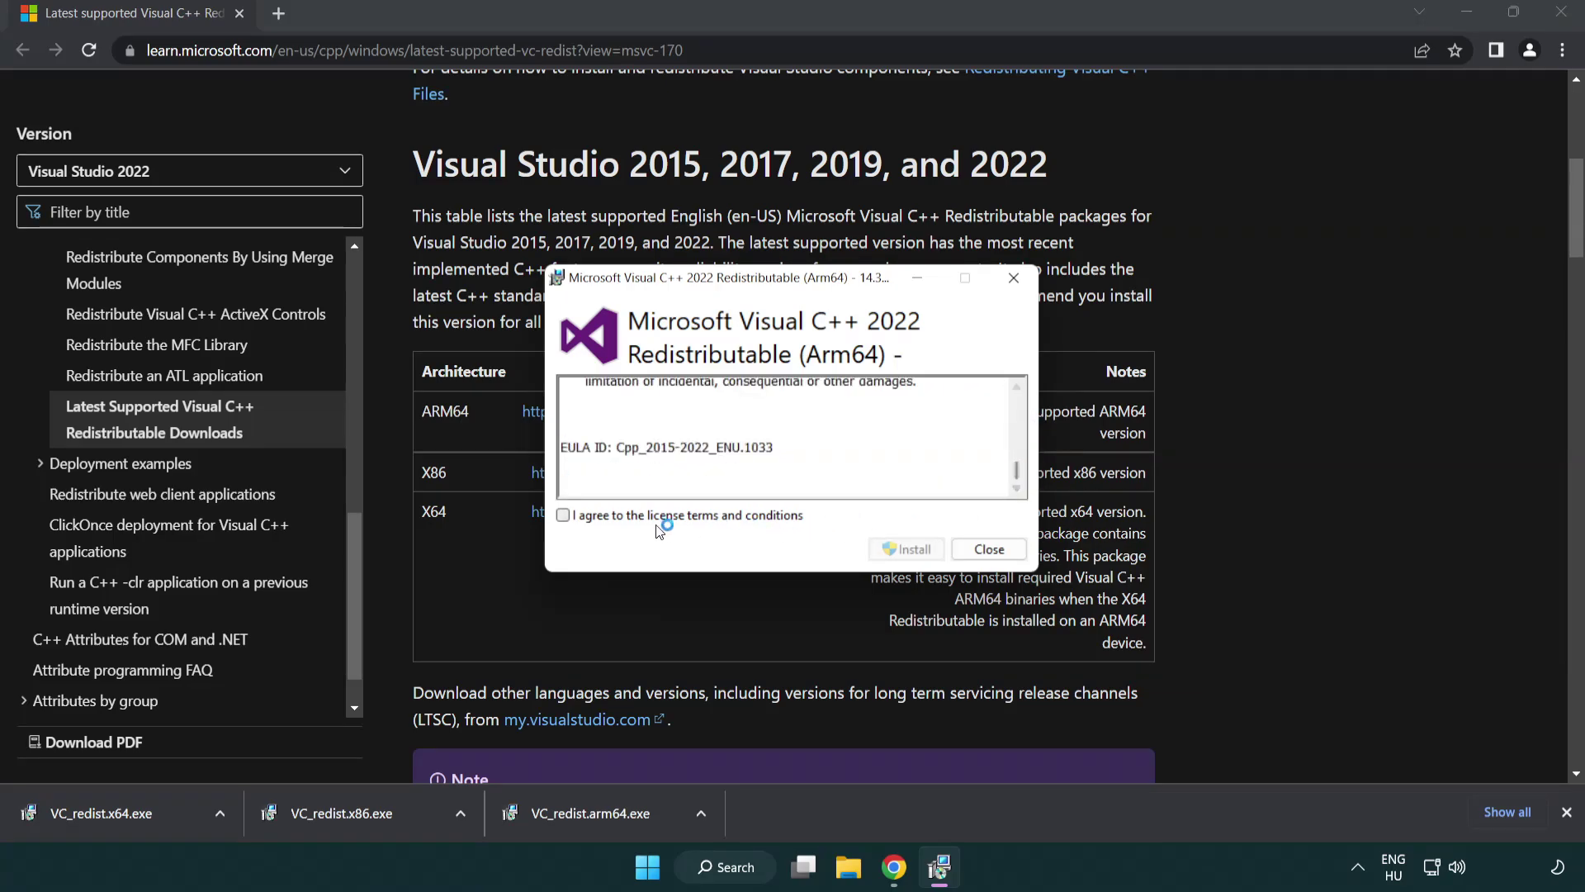
Agree to the license and try the ARM64 install, closing it after it fails
{"action": "left_click", "coordinate": [563, 515]}
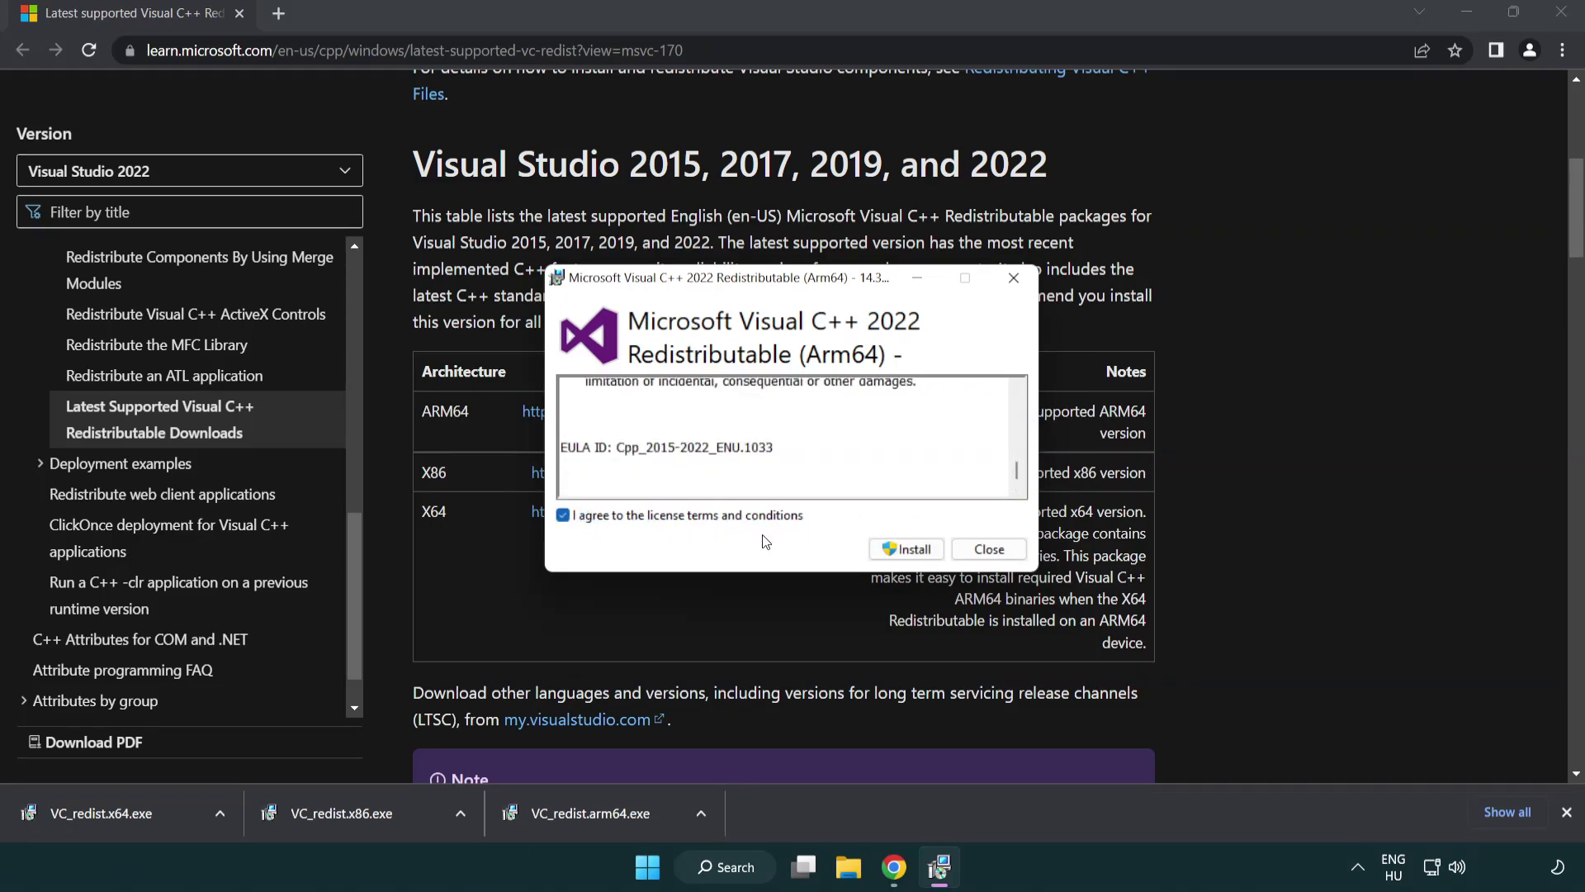
{"action": "left_click", "coordinate": [883, 549]}
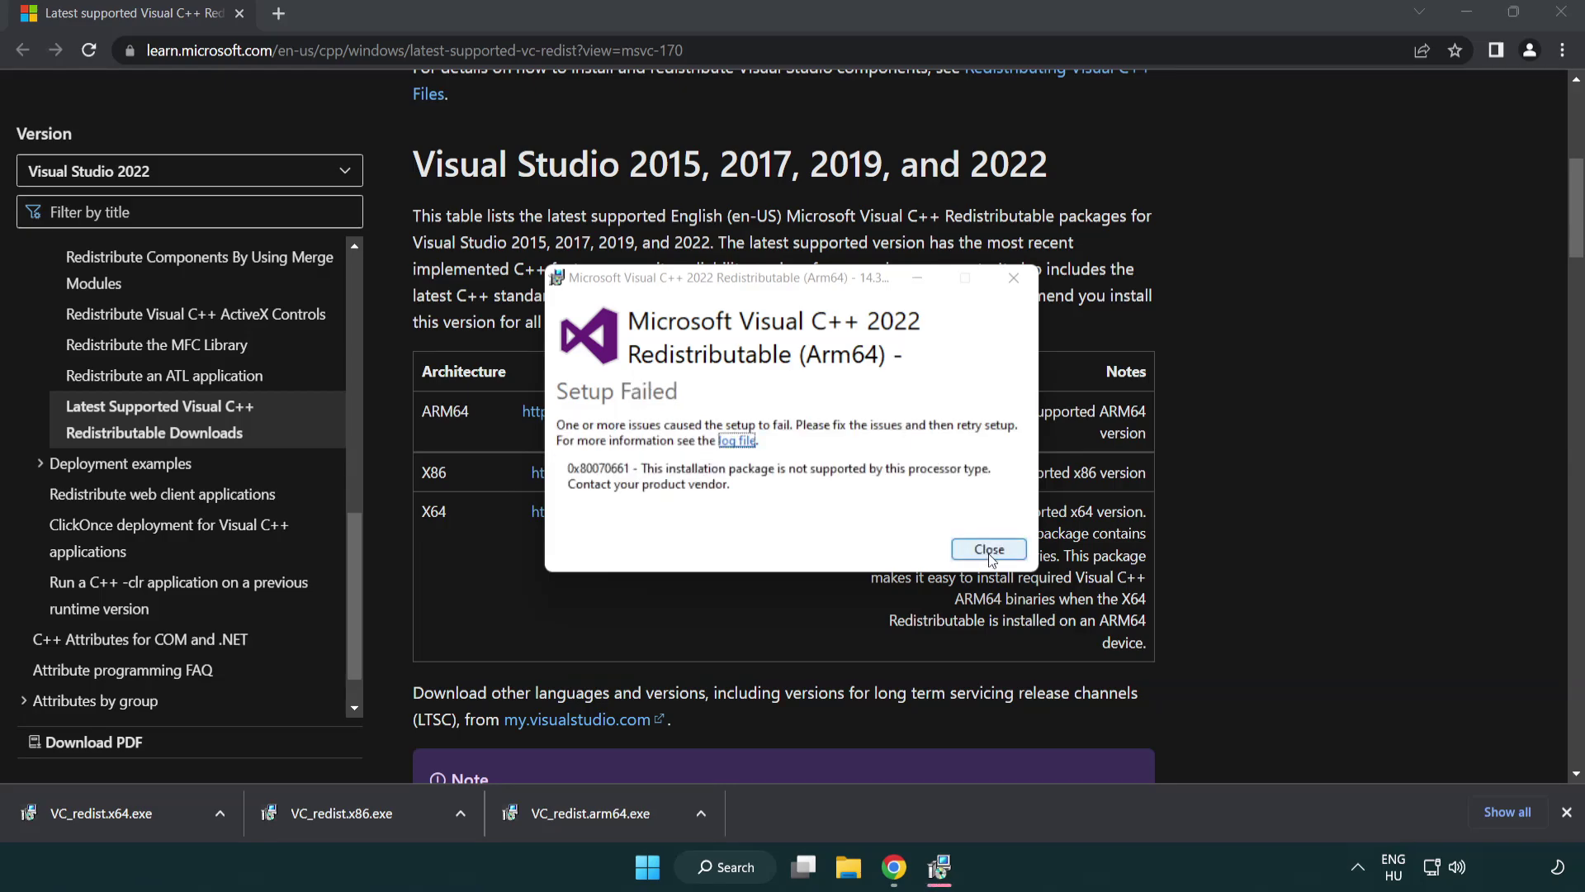
{"action": "left_click", "coordinate": [988, 548]}
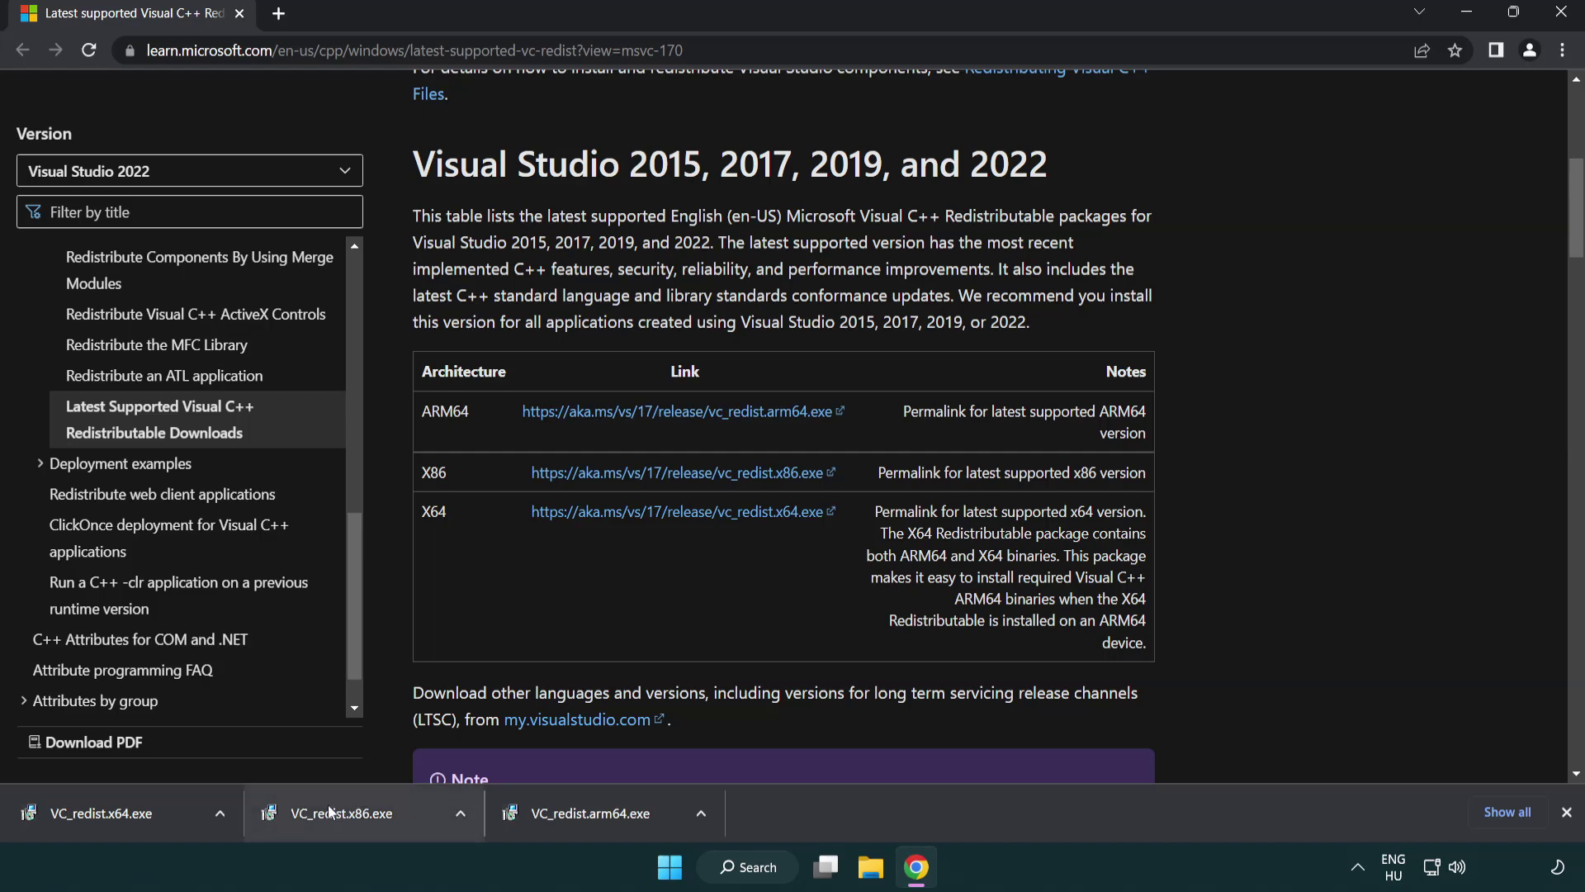
Install the x86 and x64 redistributables, closing each without restarting
{"action": "left_click", "coordinate": [354, 823]}
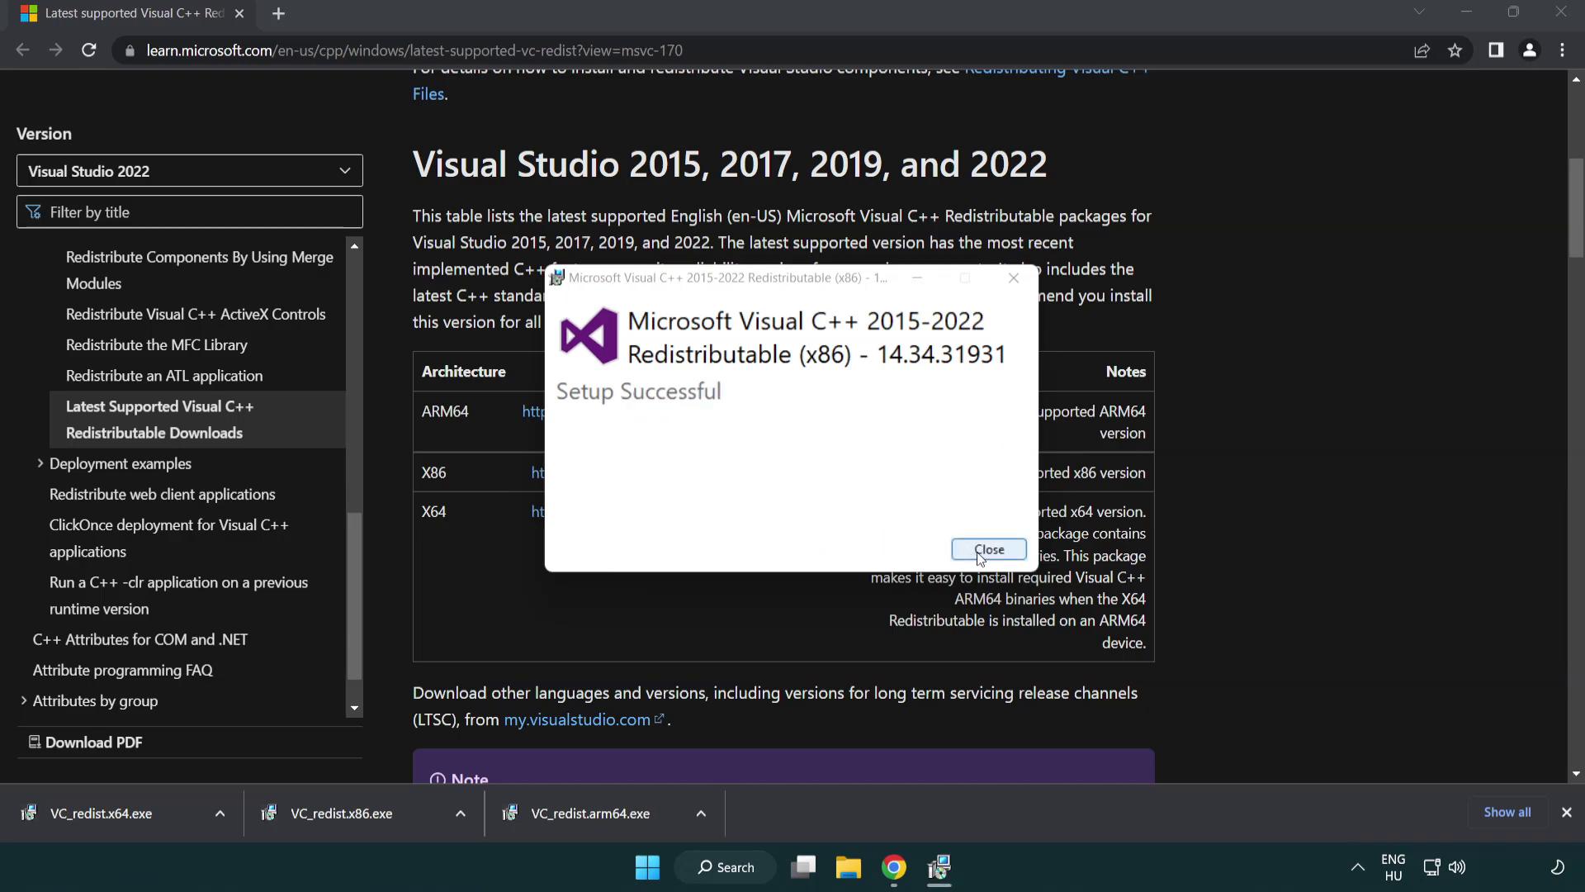
{"action": "left_click", "coordinate": [989, 549]}
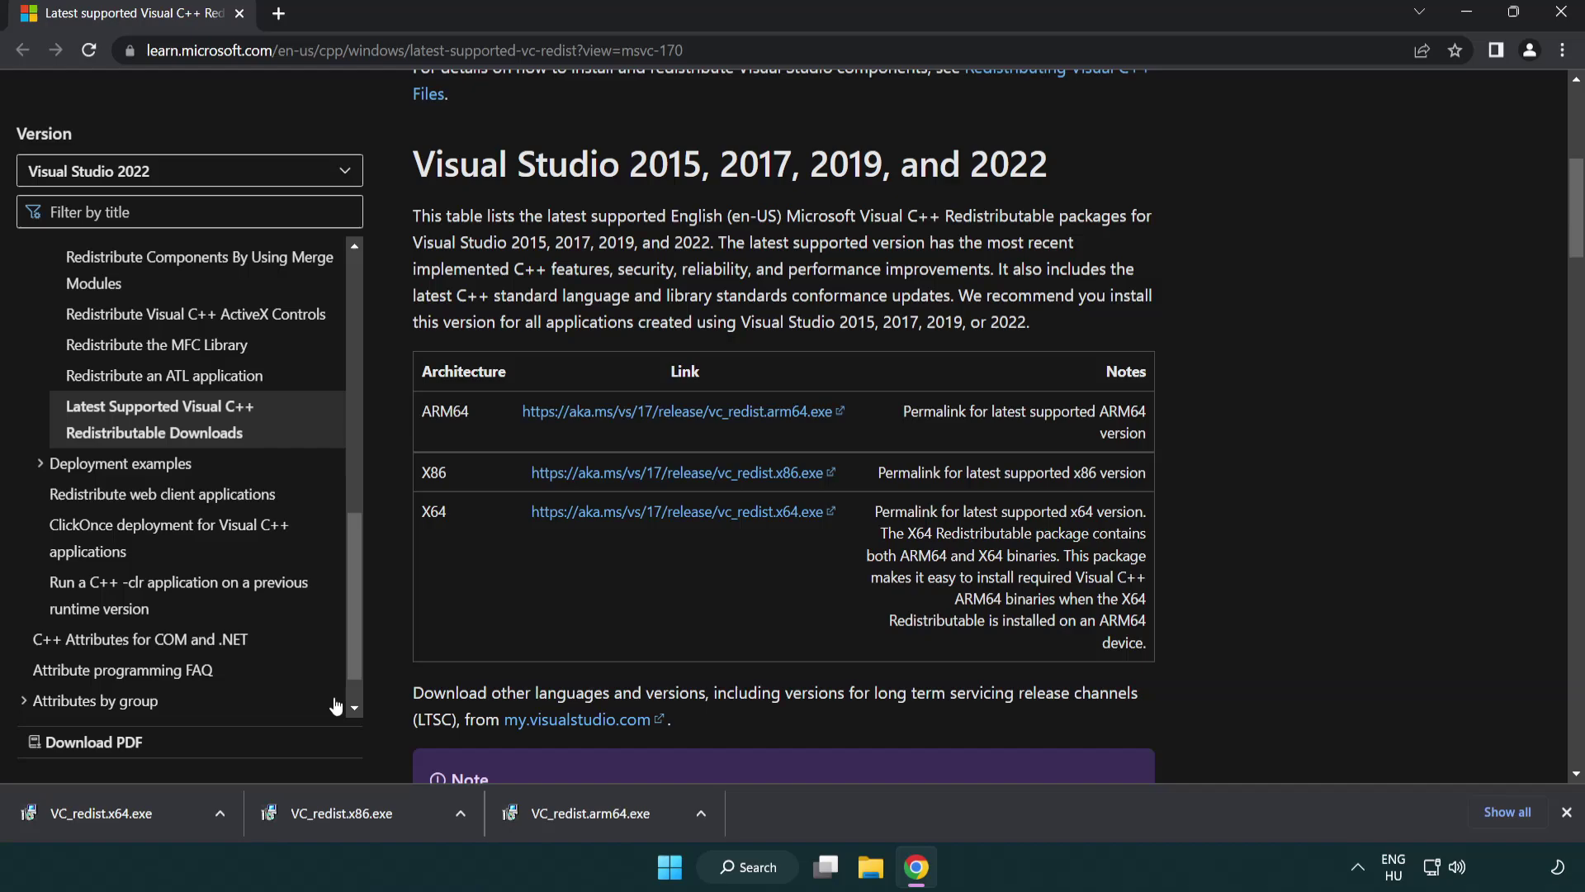
{"action": "left_click", "coordinate": [119, 810]}
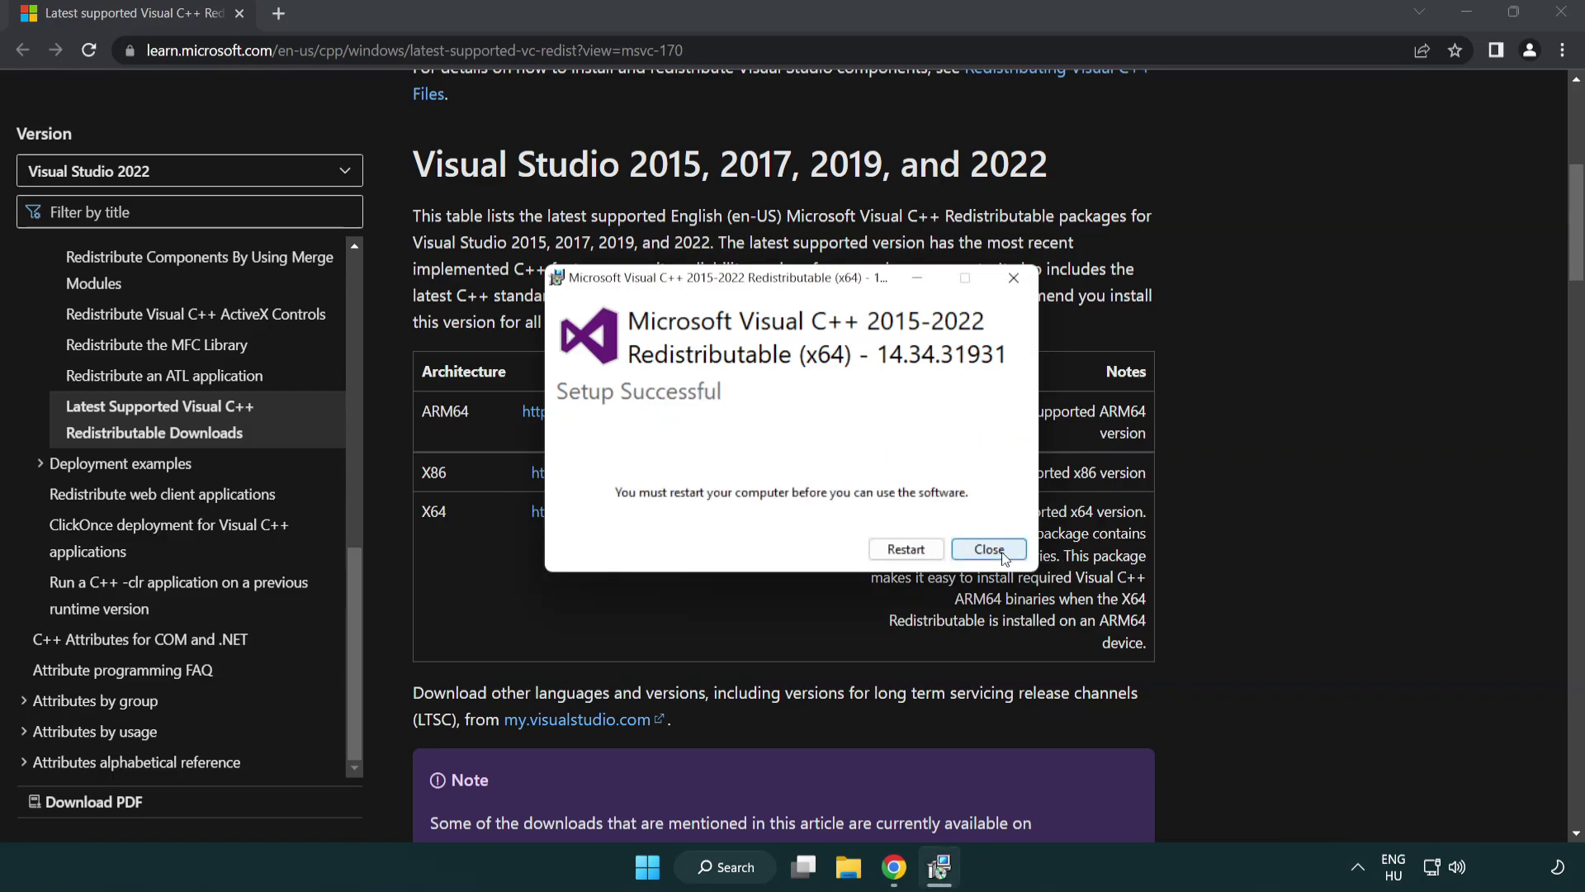
{"action": "left_click", "coordinate": [990, 549]}
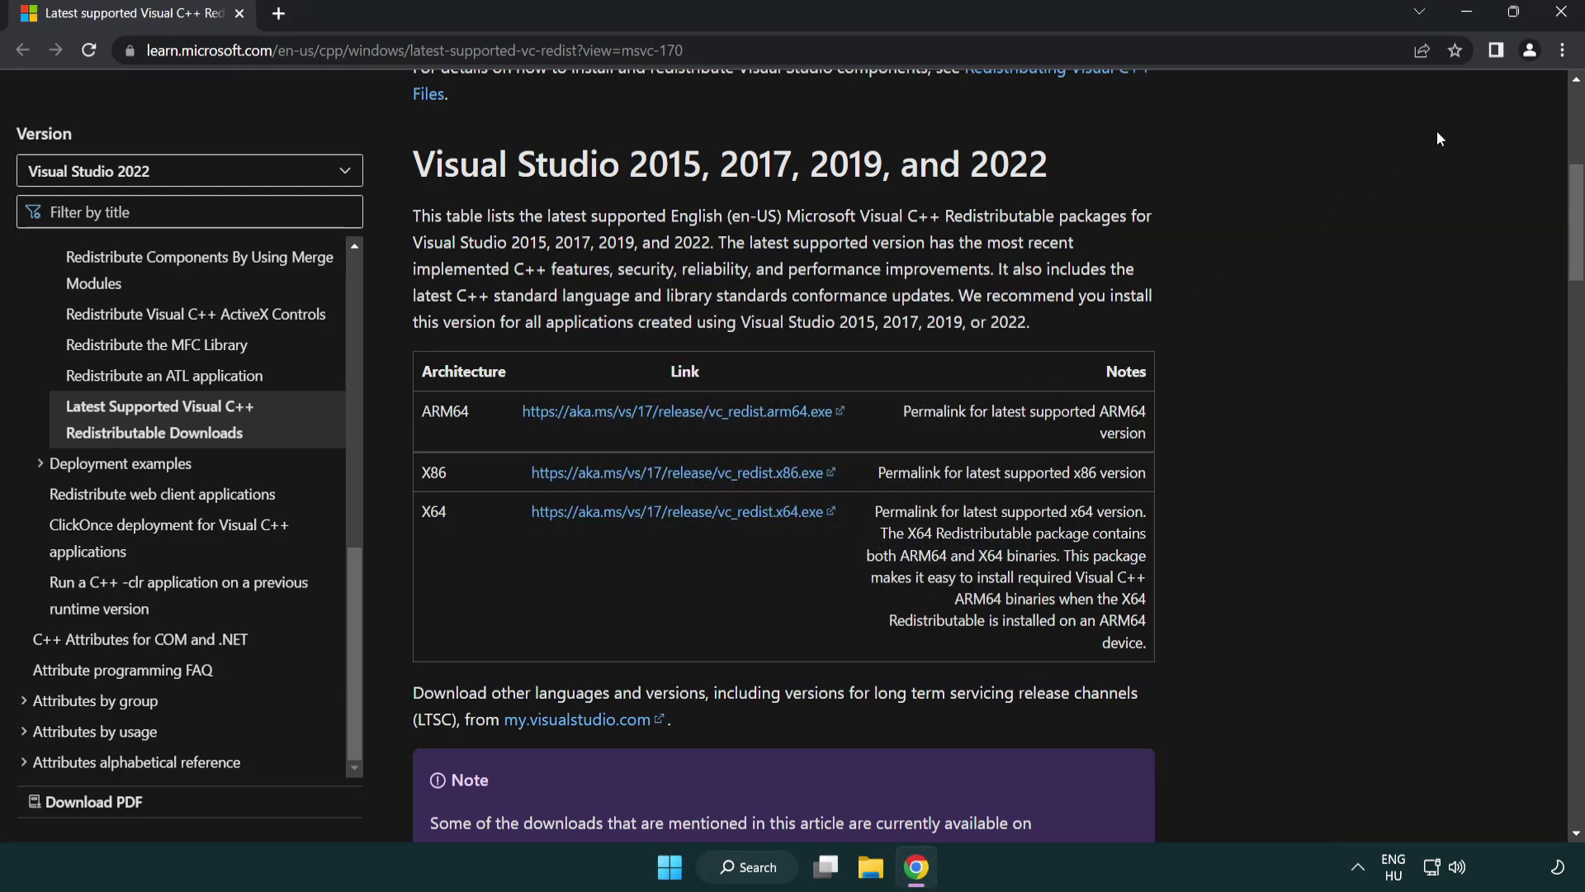
Close Chrome and search 'cmd' to reach Command Prompt's Run as administrator option
{"action": "left_click", "coordinate": [1562, 14]}
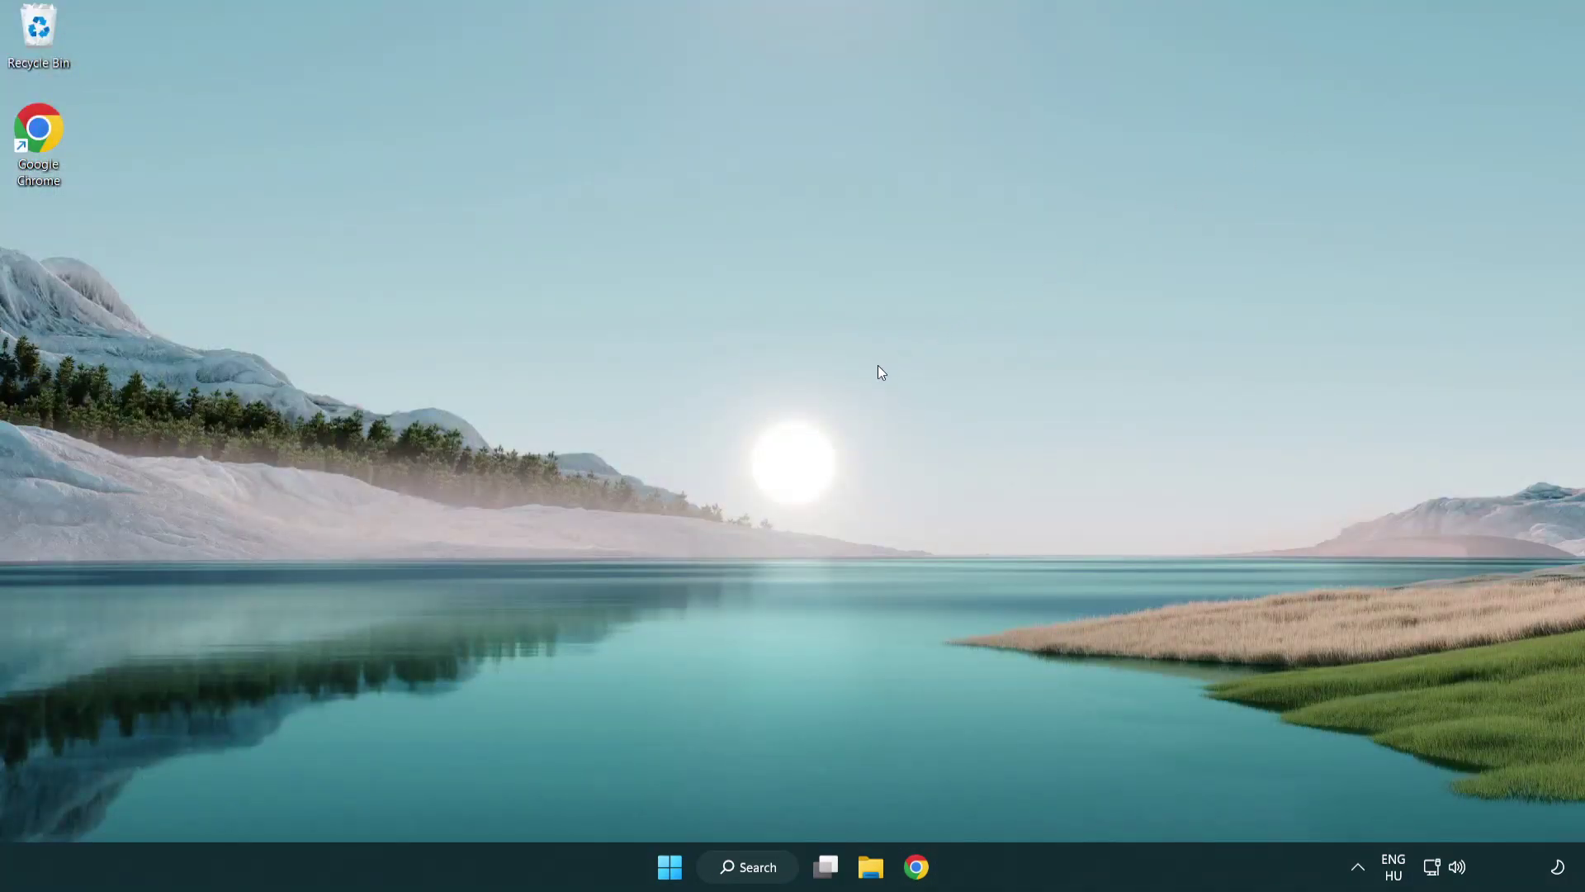
{"action": "left_click", "coordinate": [743, 867]}
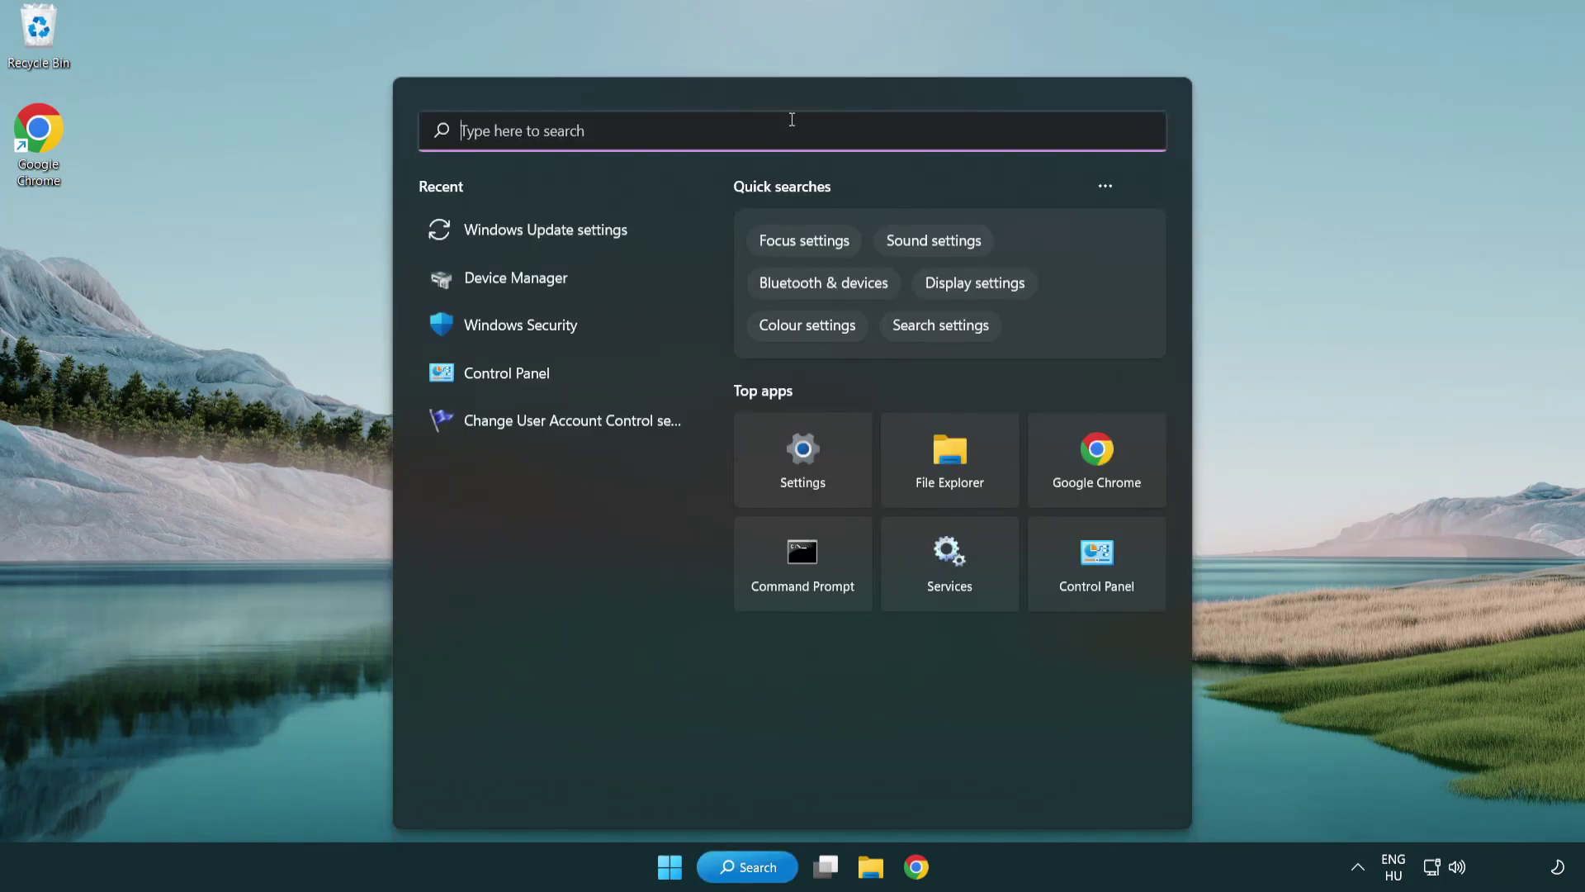
{"action": "type", "text": "cmd"}
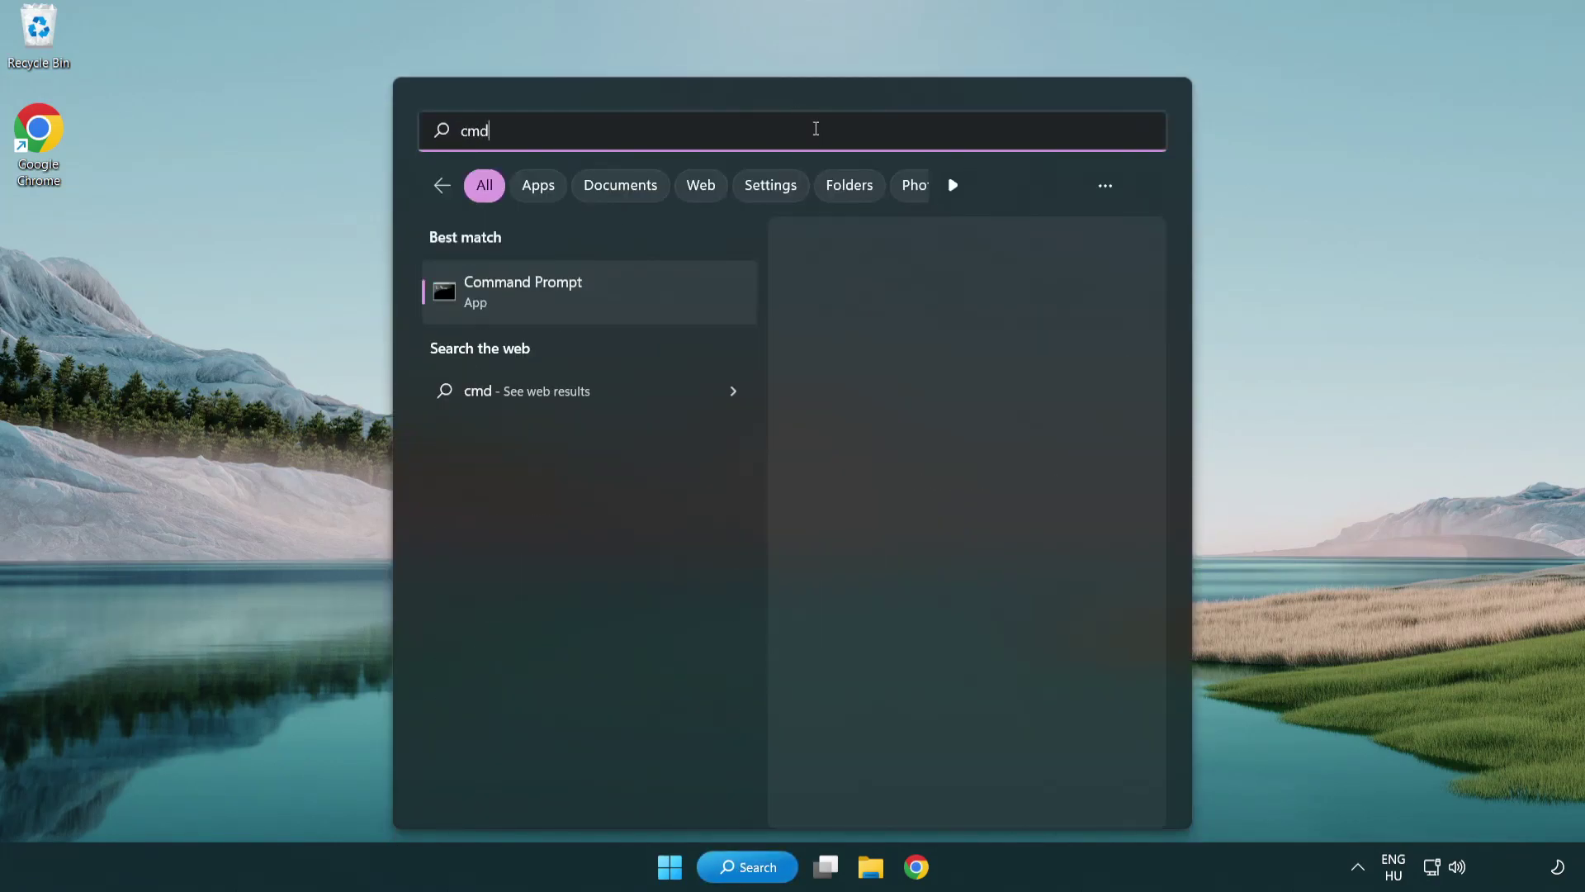
{"action": "right_click", "coordinate": [609, 303]}
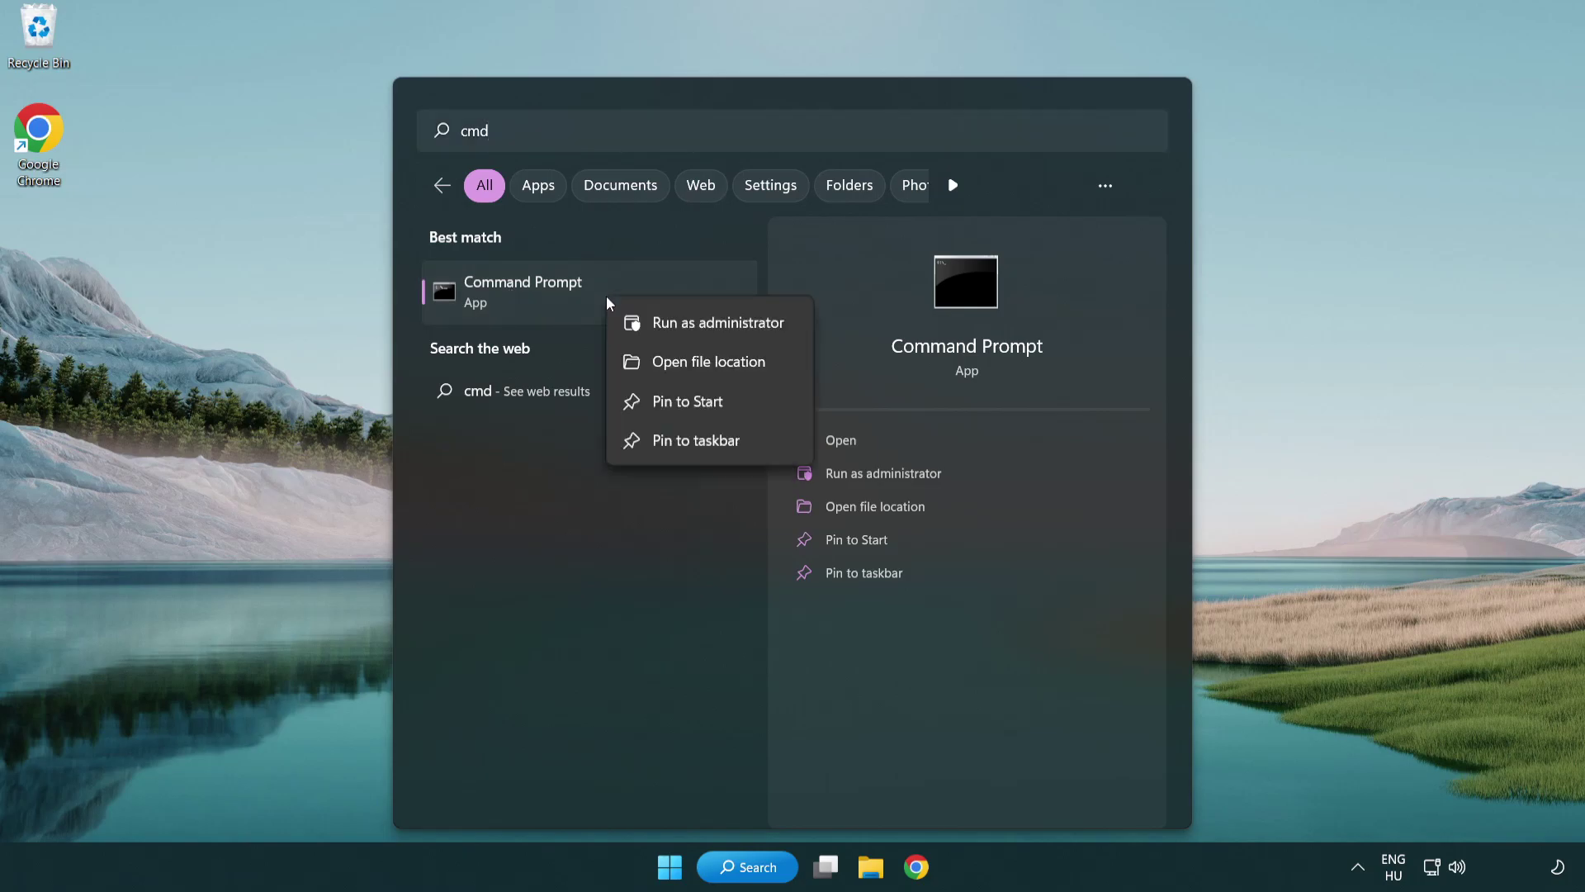
Launch Command Prompt as administrator and run sfc /scannow
{"action": "left_click", "coordinate": [714, 329]}
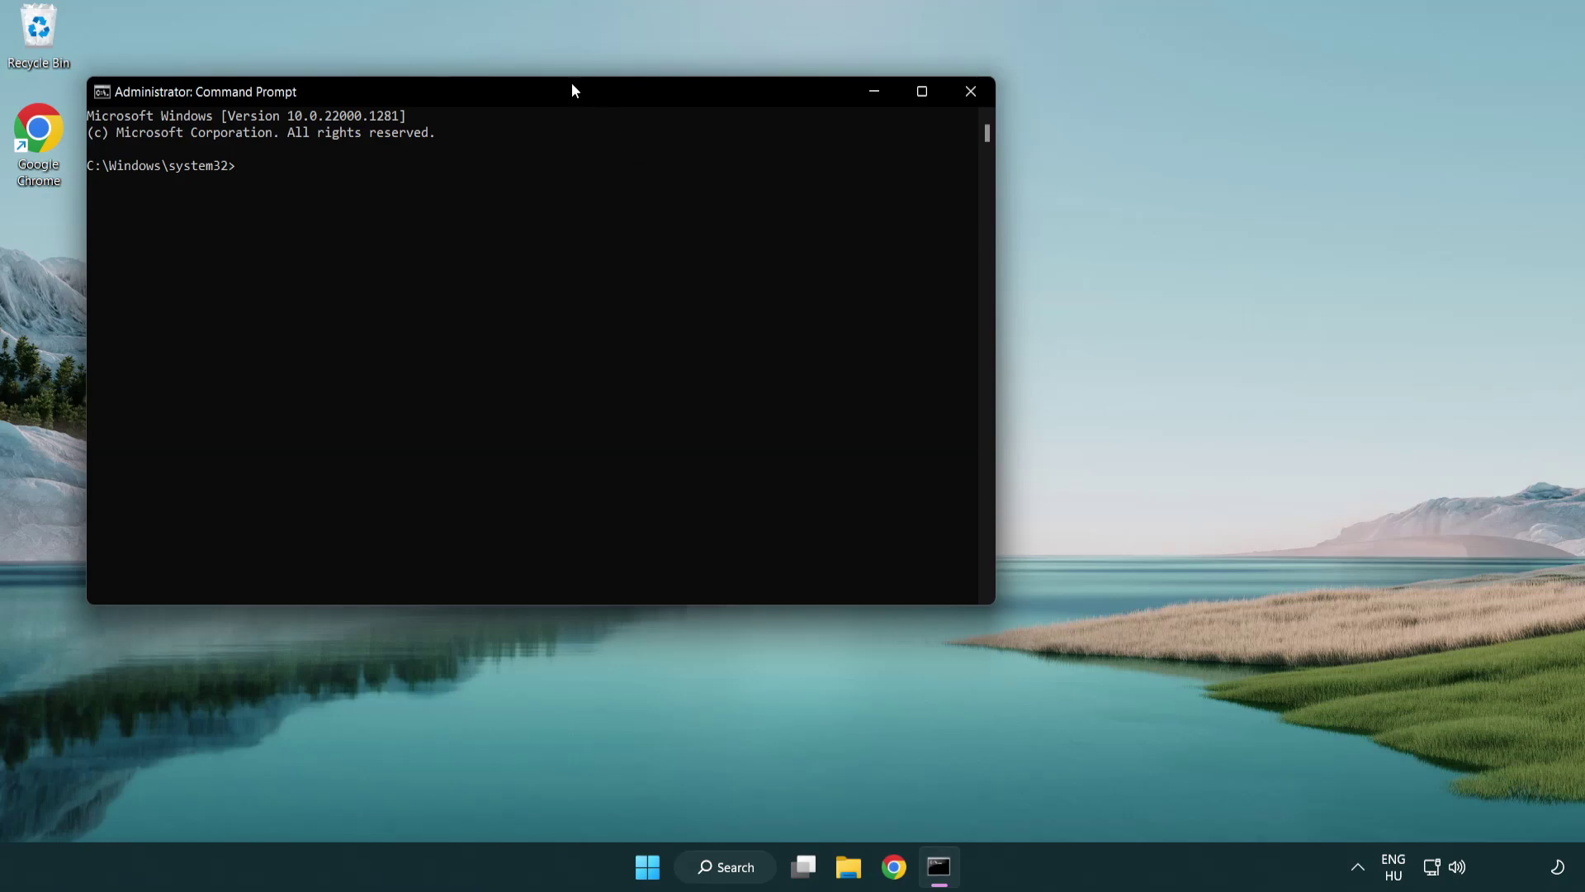
{"action": "left_click_drag", "start_coordinate": [571, 90], "coordinate": [798, 161]}
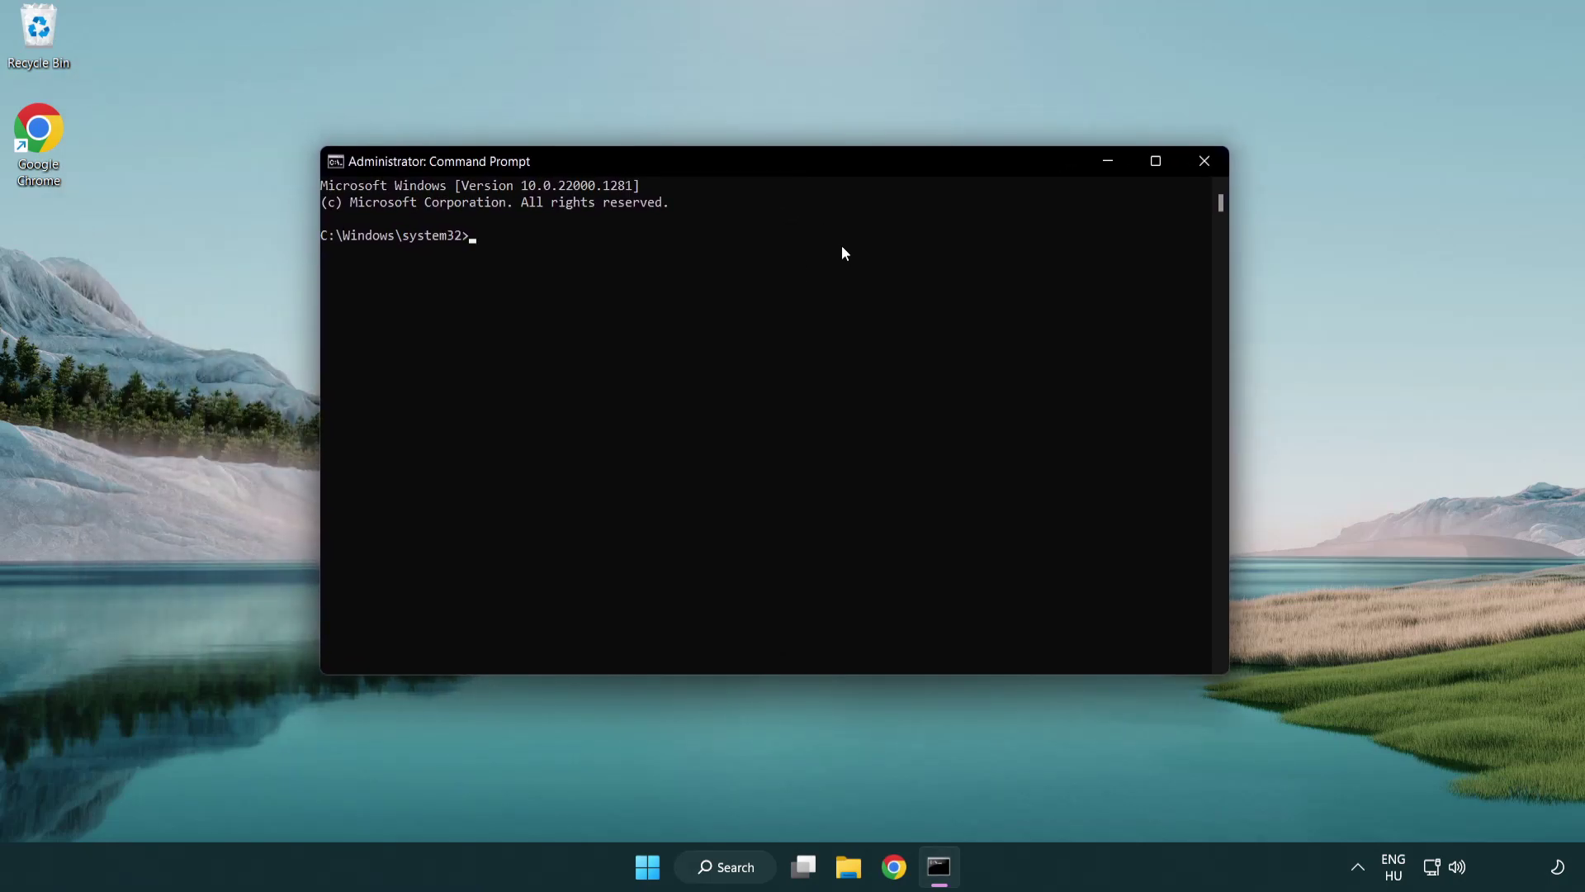
{"action": "type", "text": "sfc /"}
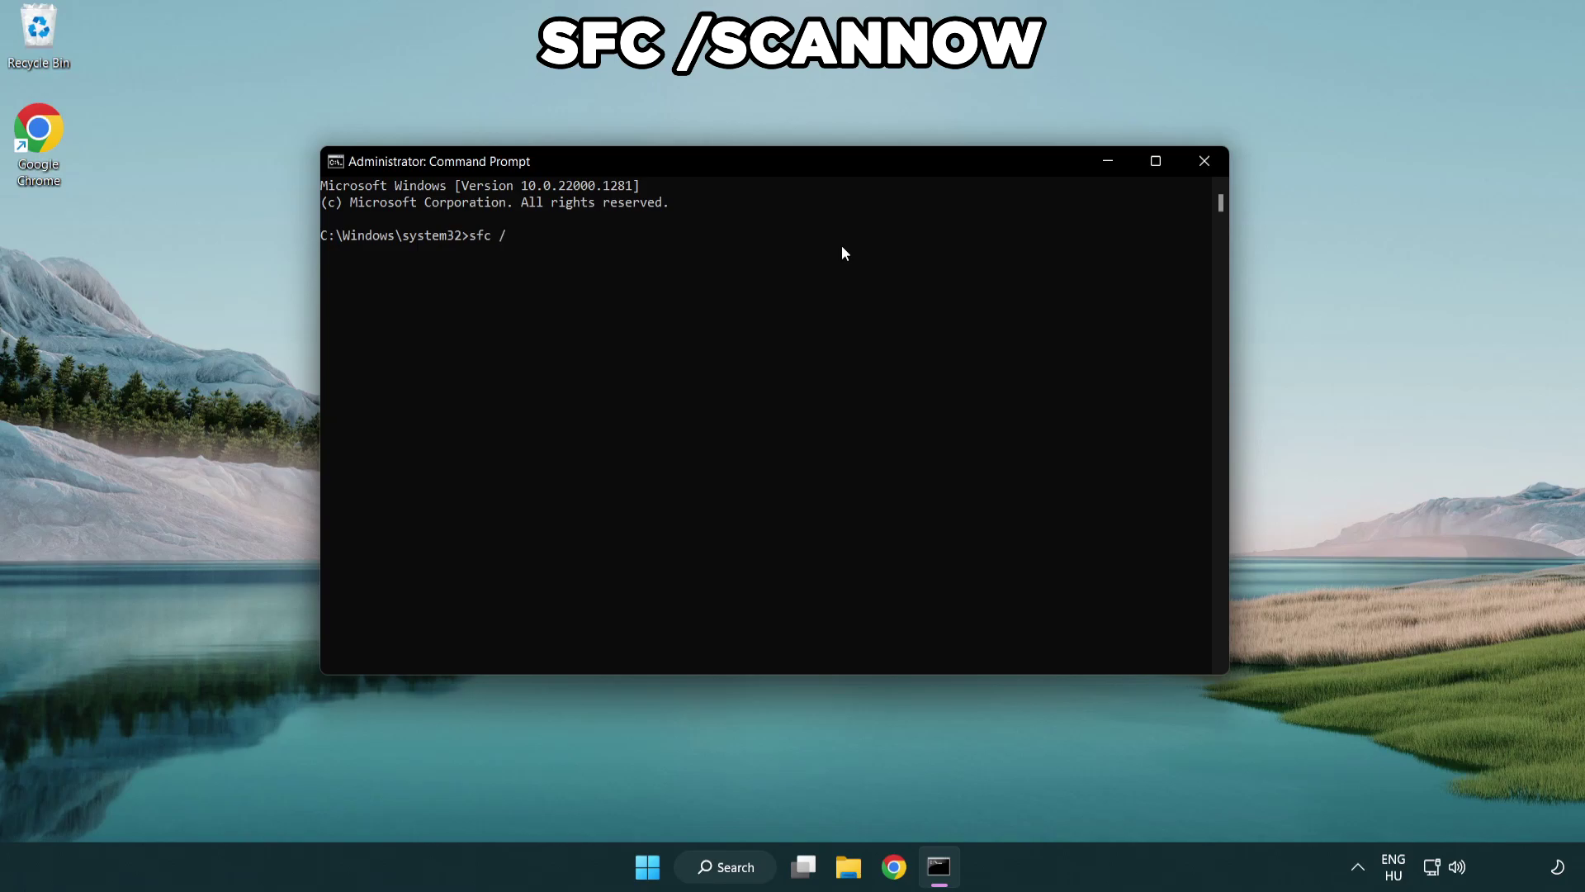
{"action": "type", "text": "scannow"}
{"action": "key", "text": "Return"}
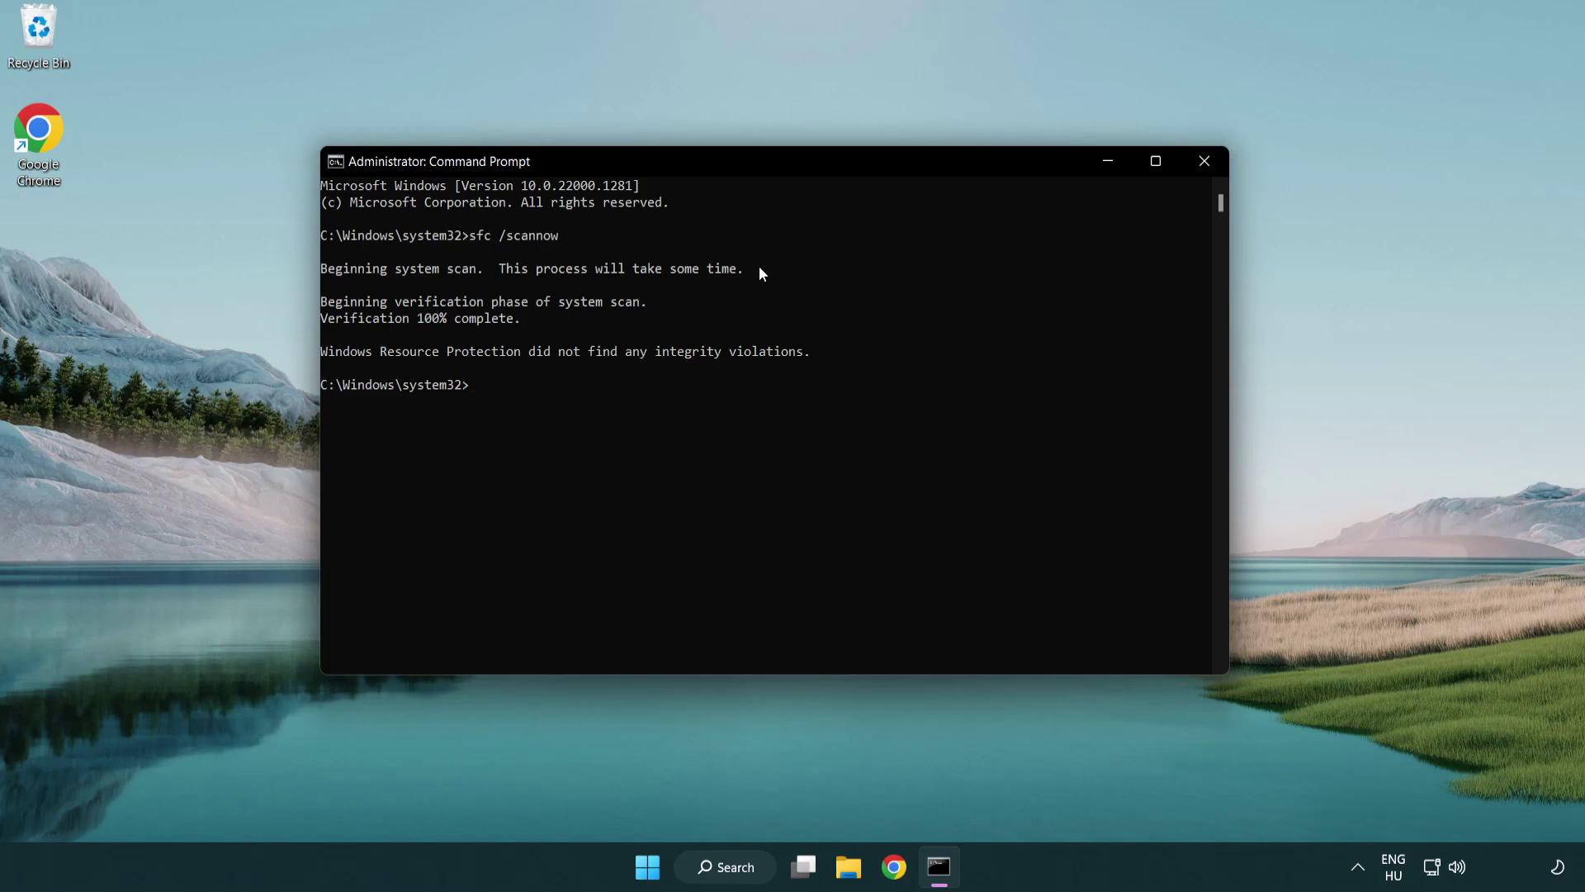
{"action": "left_click", "coordinate": [1204, 161]}
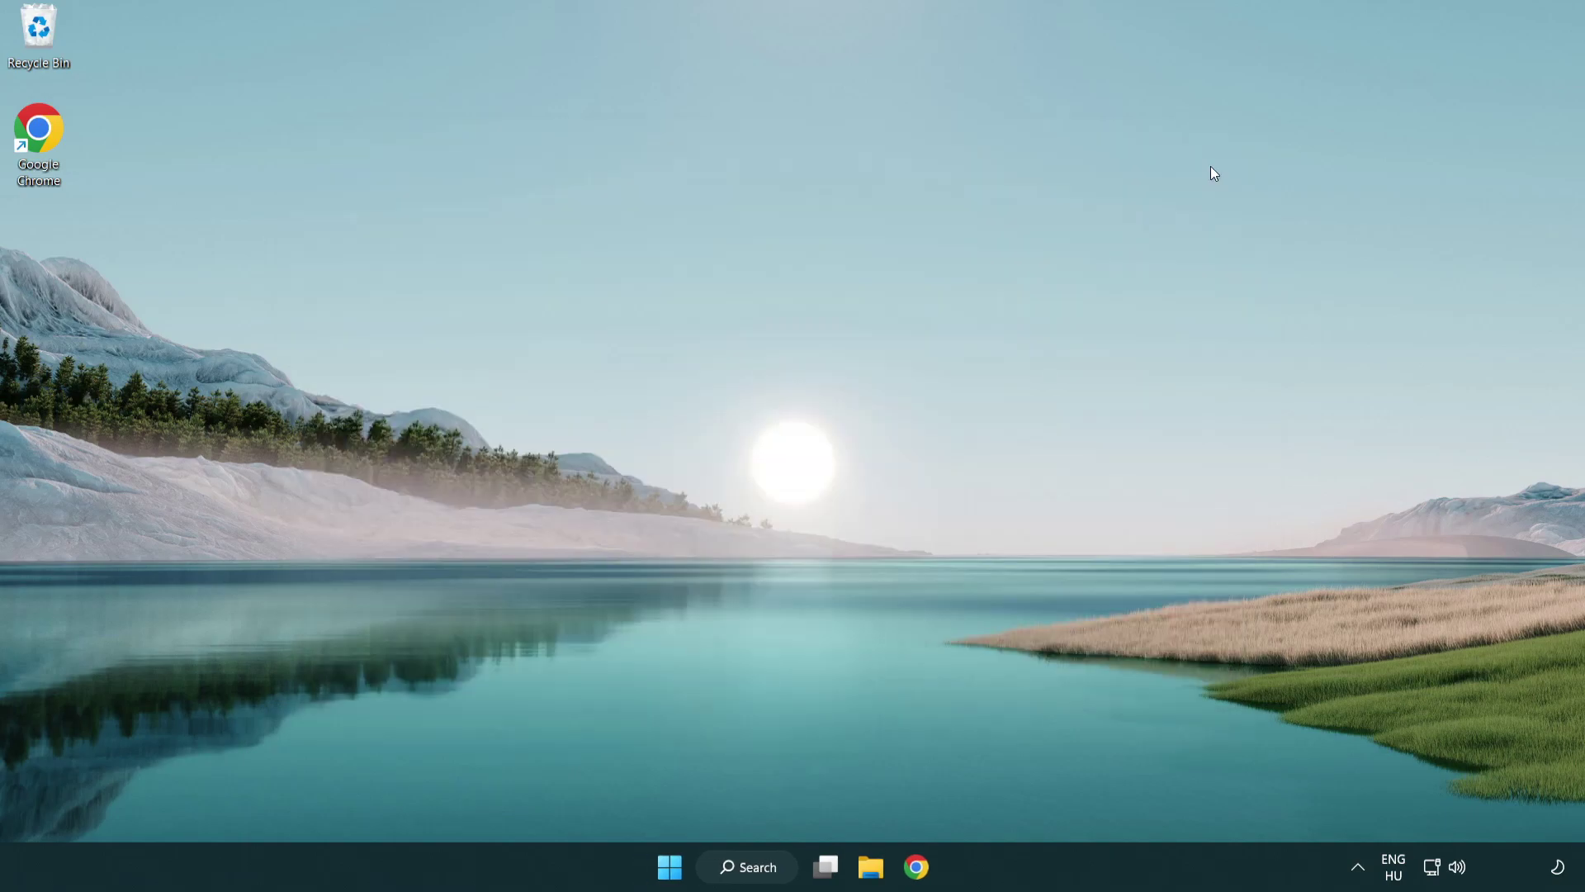
{"action": "key", "text": "super"}
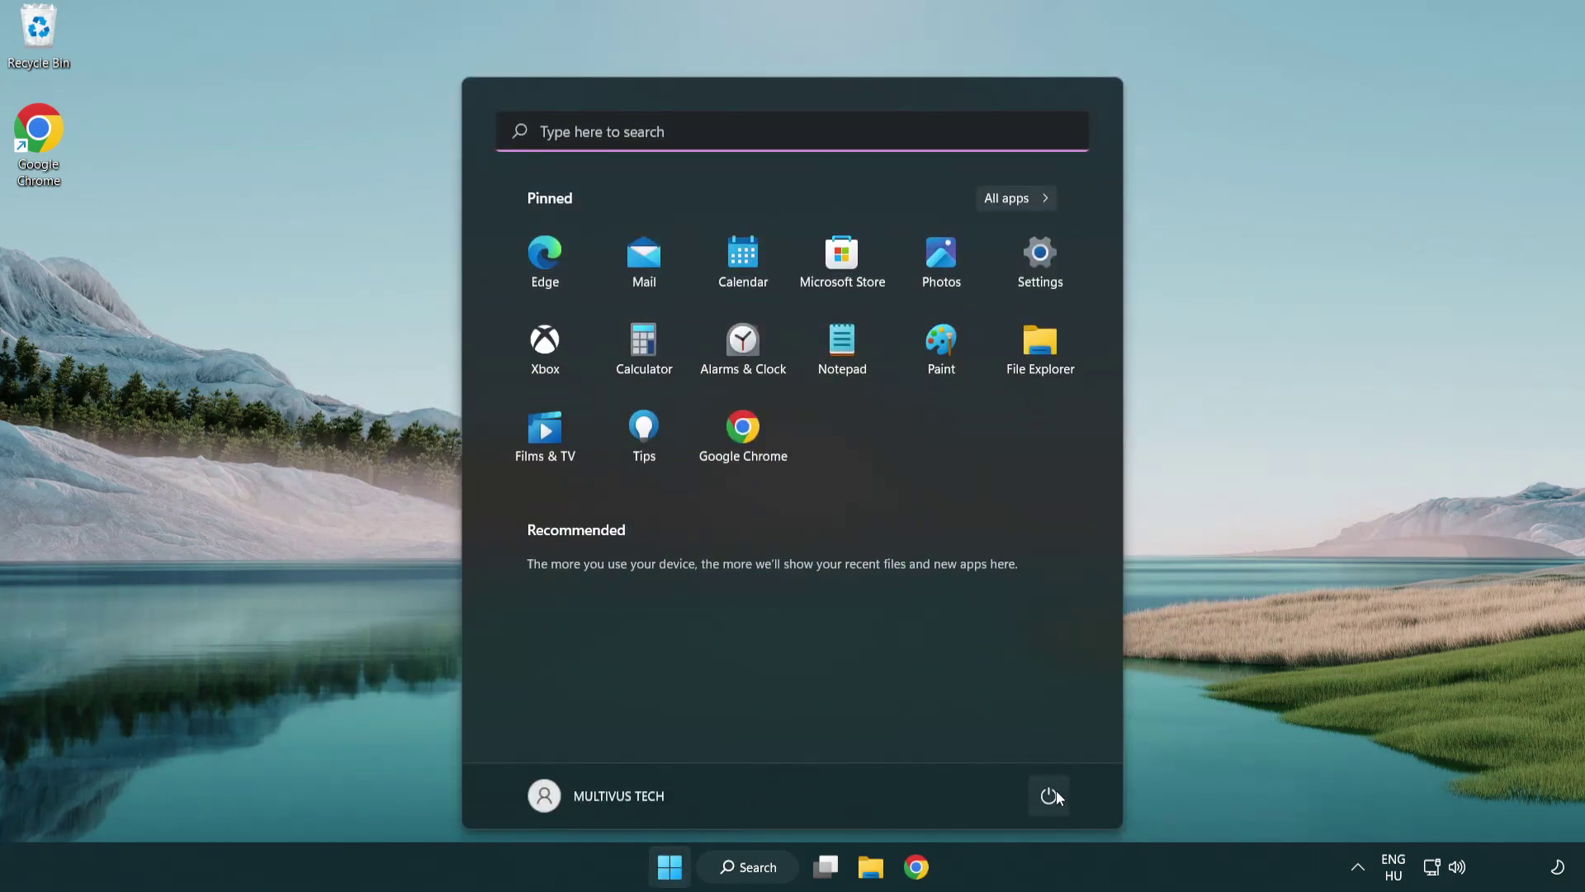
{"action": "left_click", "coordinate": [1049, 794]}
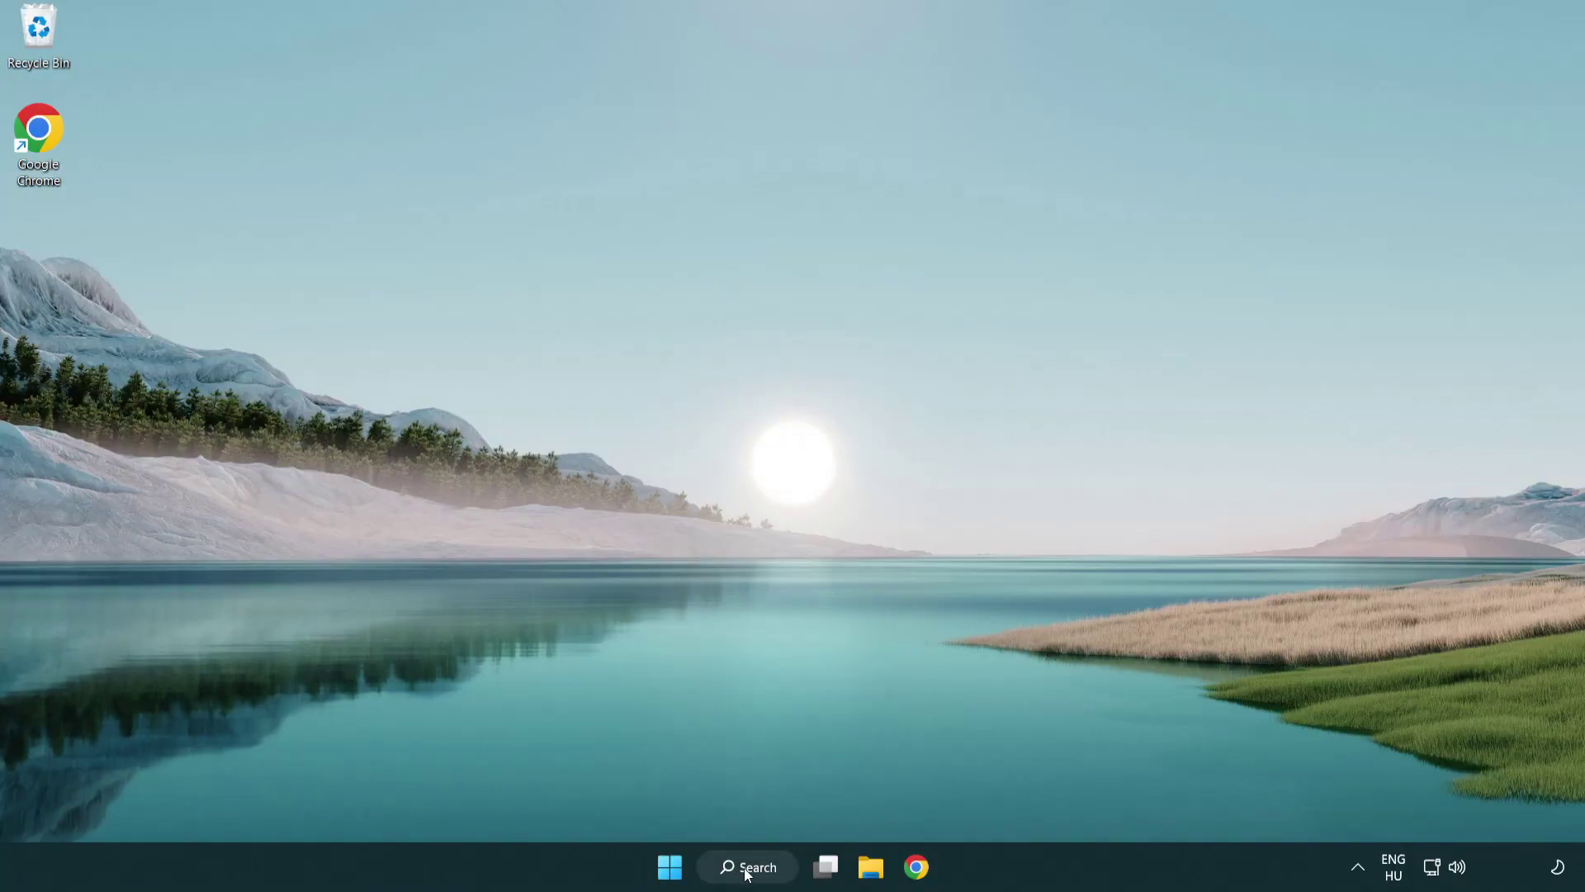
Search for 'security' and launch Windows Security from Best match
{"action": "left_click", "coordinate": [752, 870]}
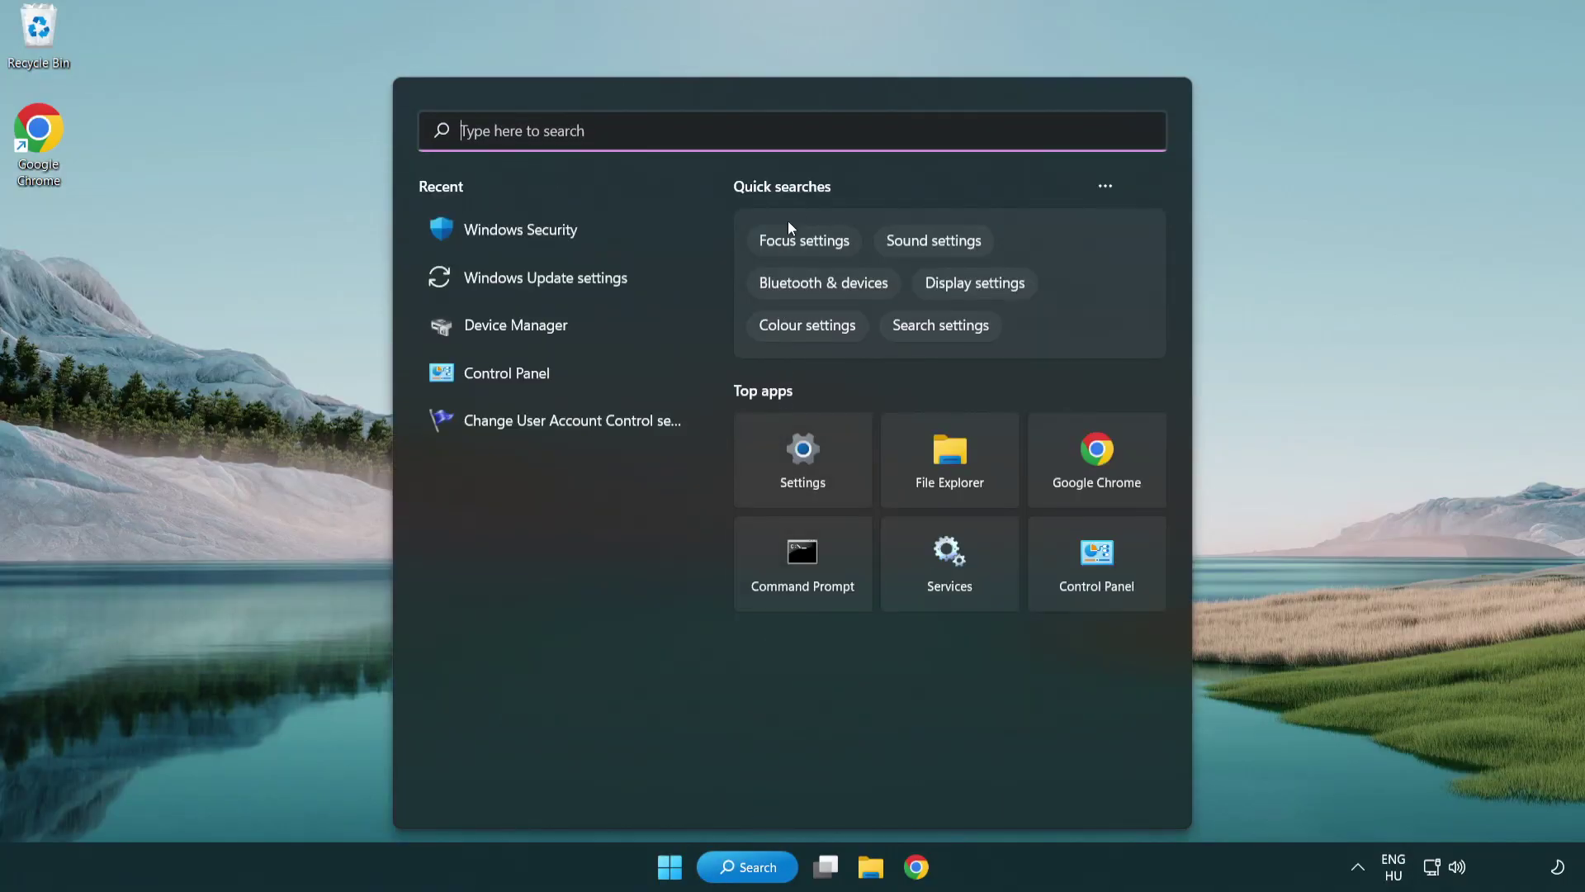
{"action": "type", "text": "sec"}
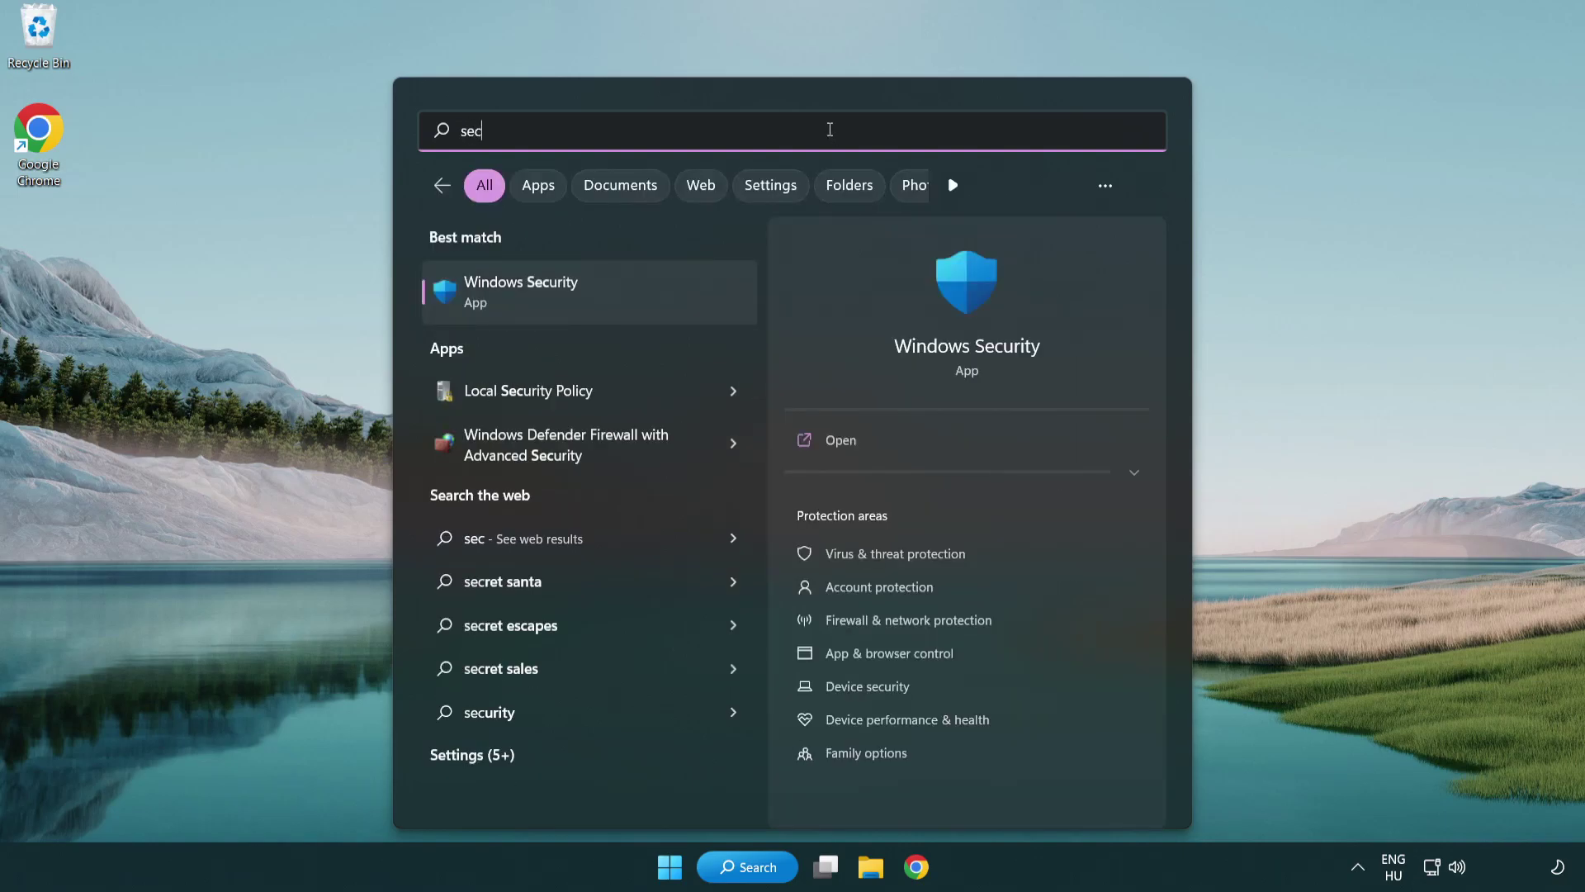
{"action": "type", "text": "uri"}
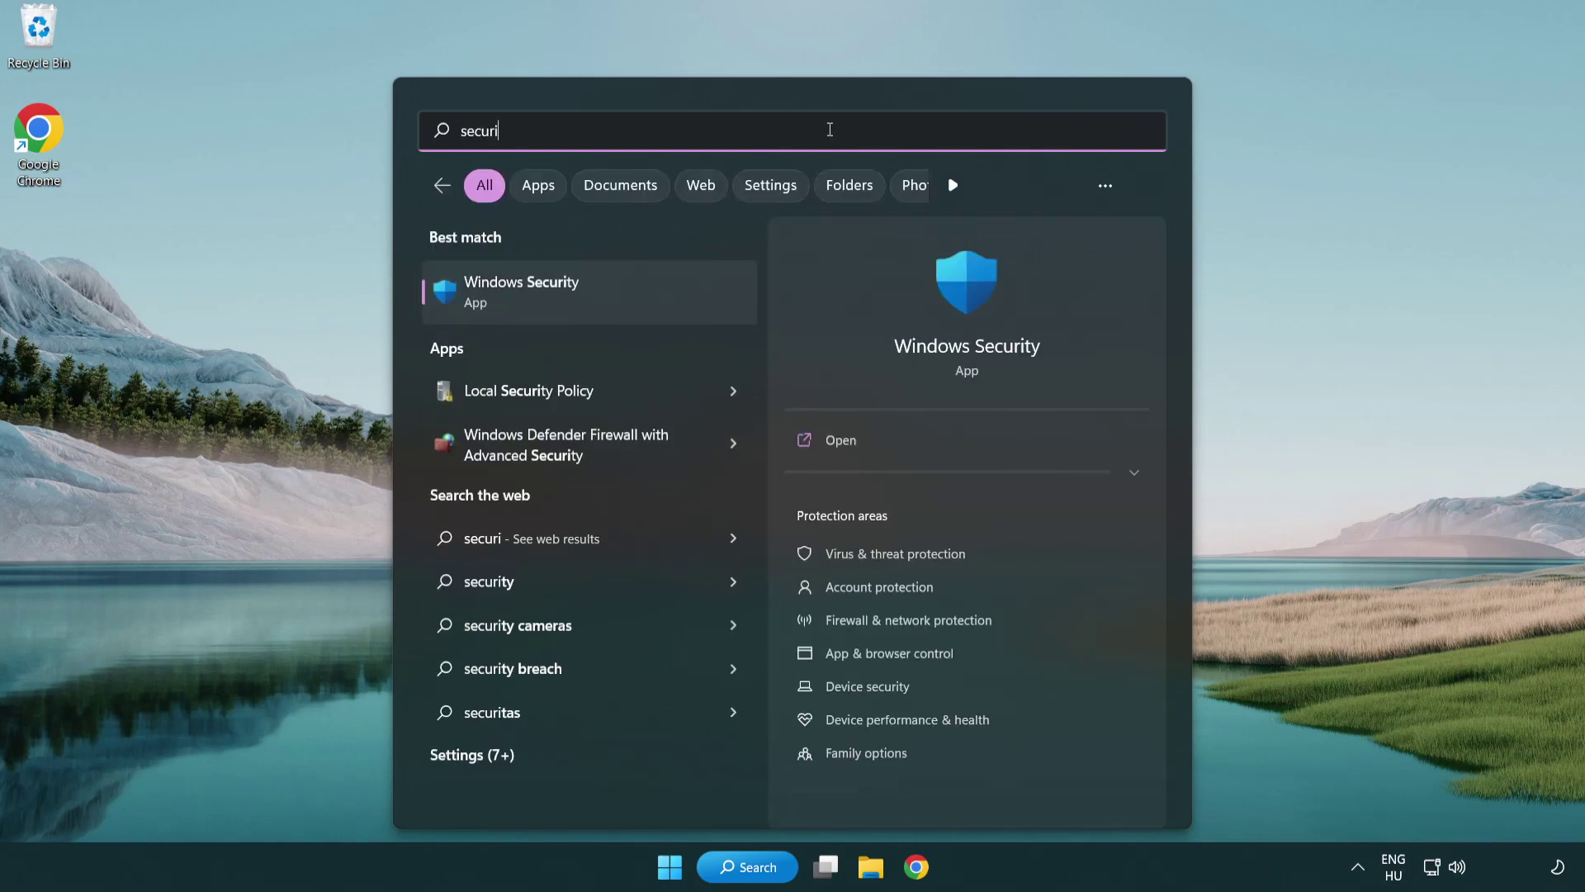
{"action": "type", "text": "ty"}
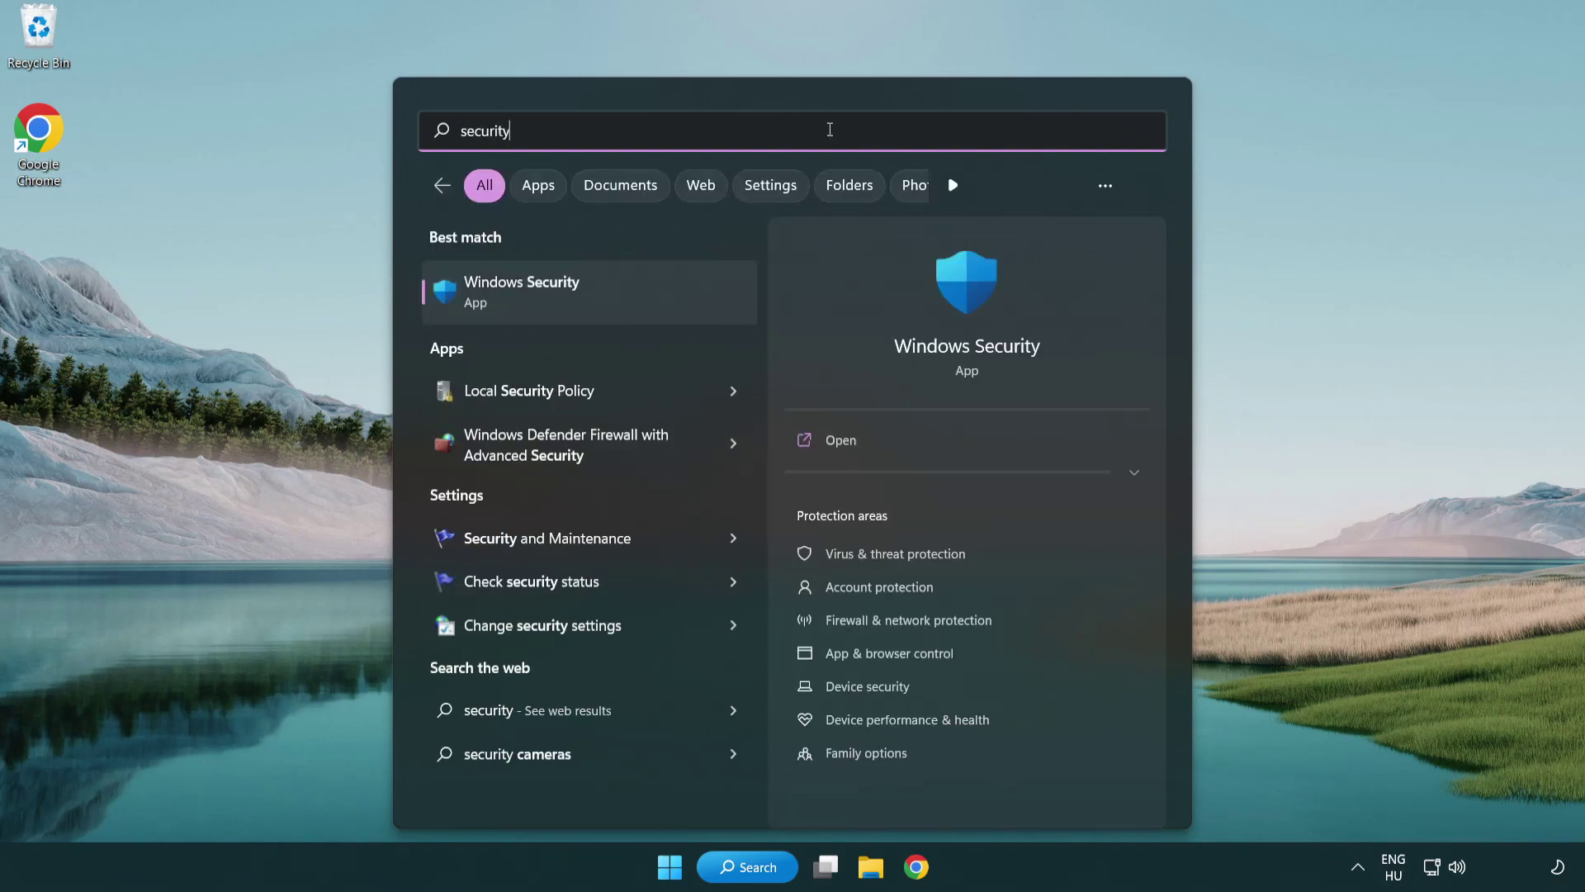
{"action": "left_click", "coordinate": [648, 299]}
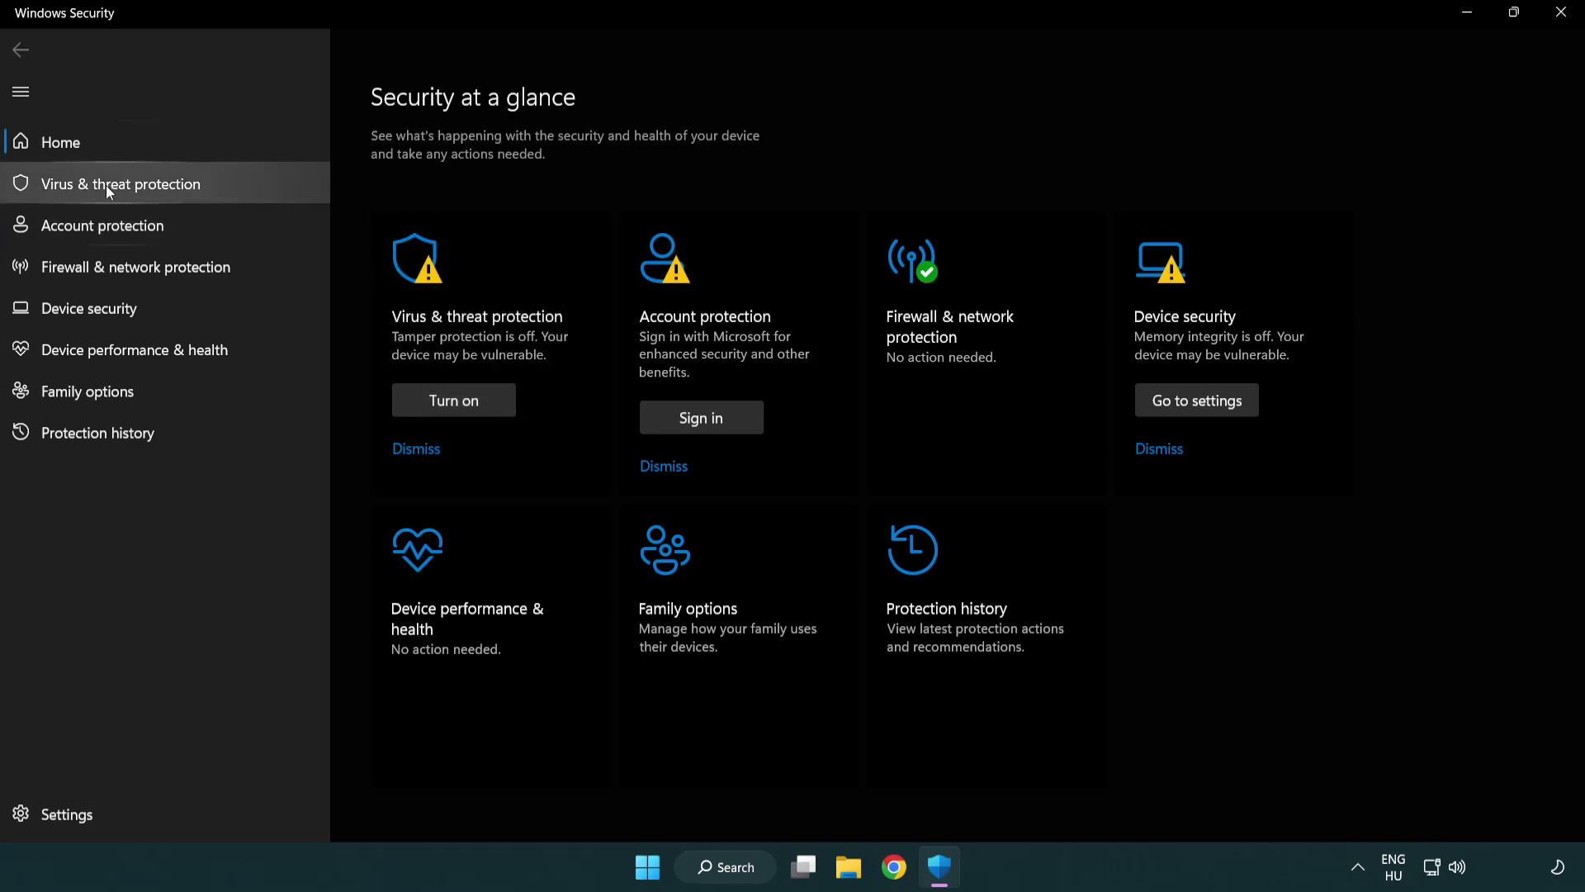
Go to Virus & threat protection > Manage settings > Add or remove exclusions
{"action": "left_click", "coordinate": [238, 181]}
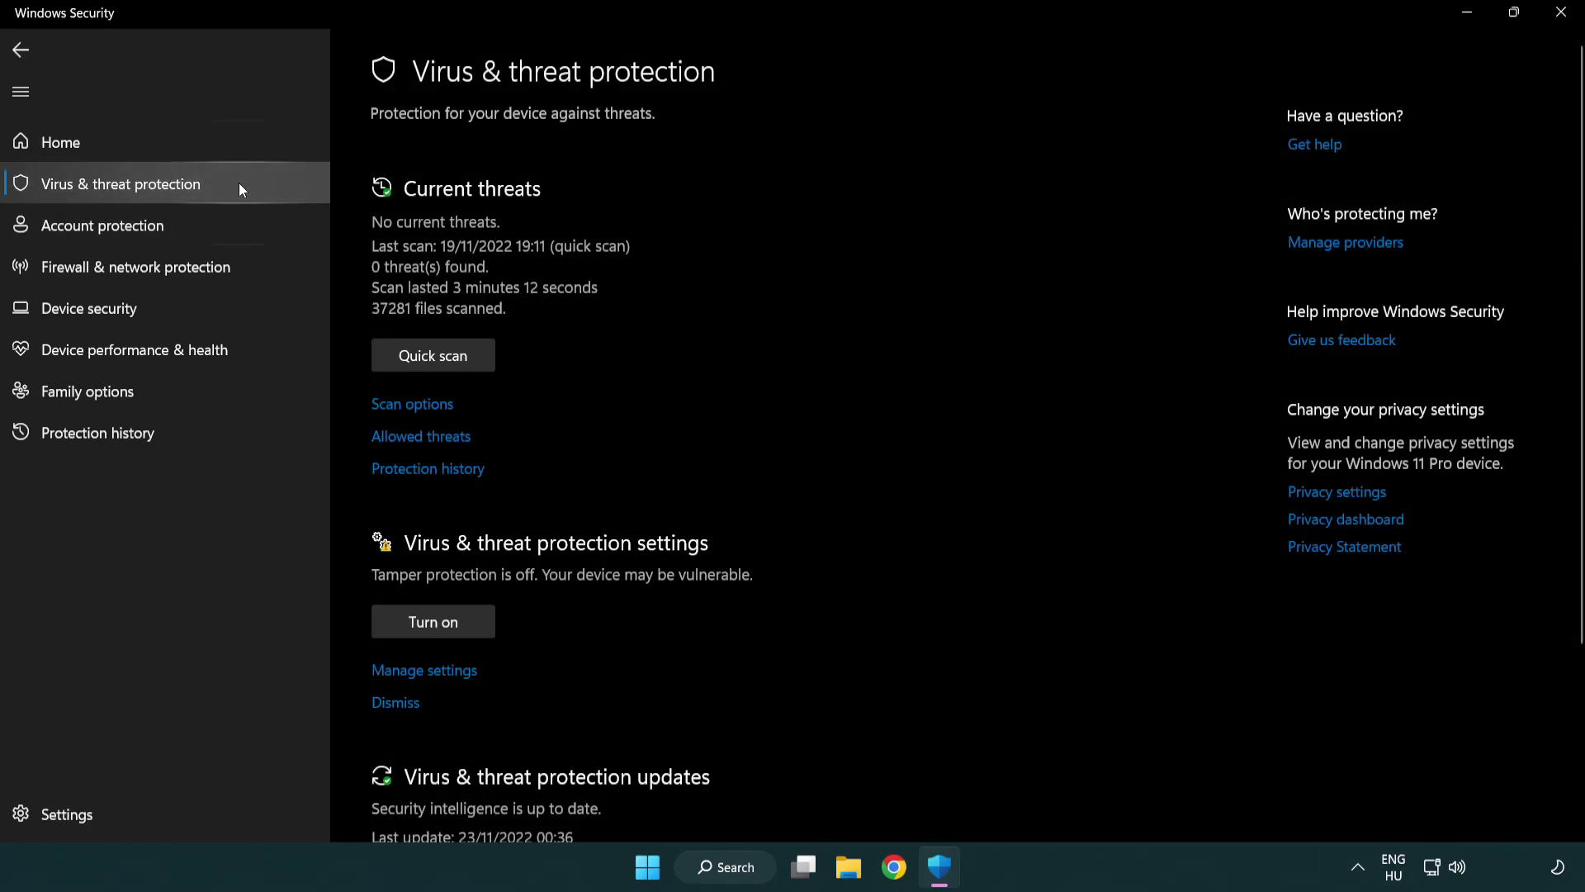
{"action": "scroll", "coordinate": [458, 347], "scroll_direction": "down", "scroll_amount": 2}
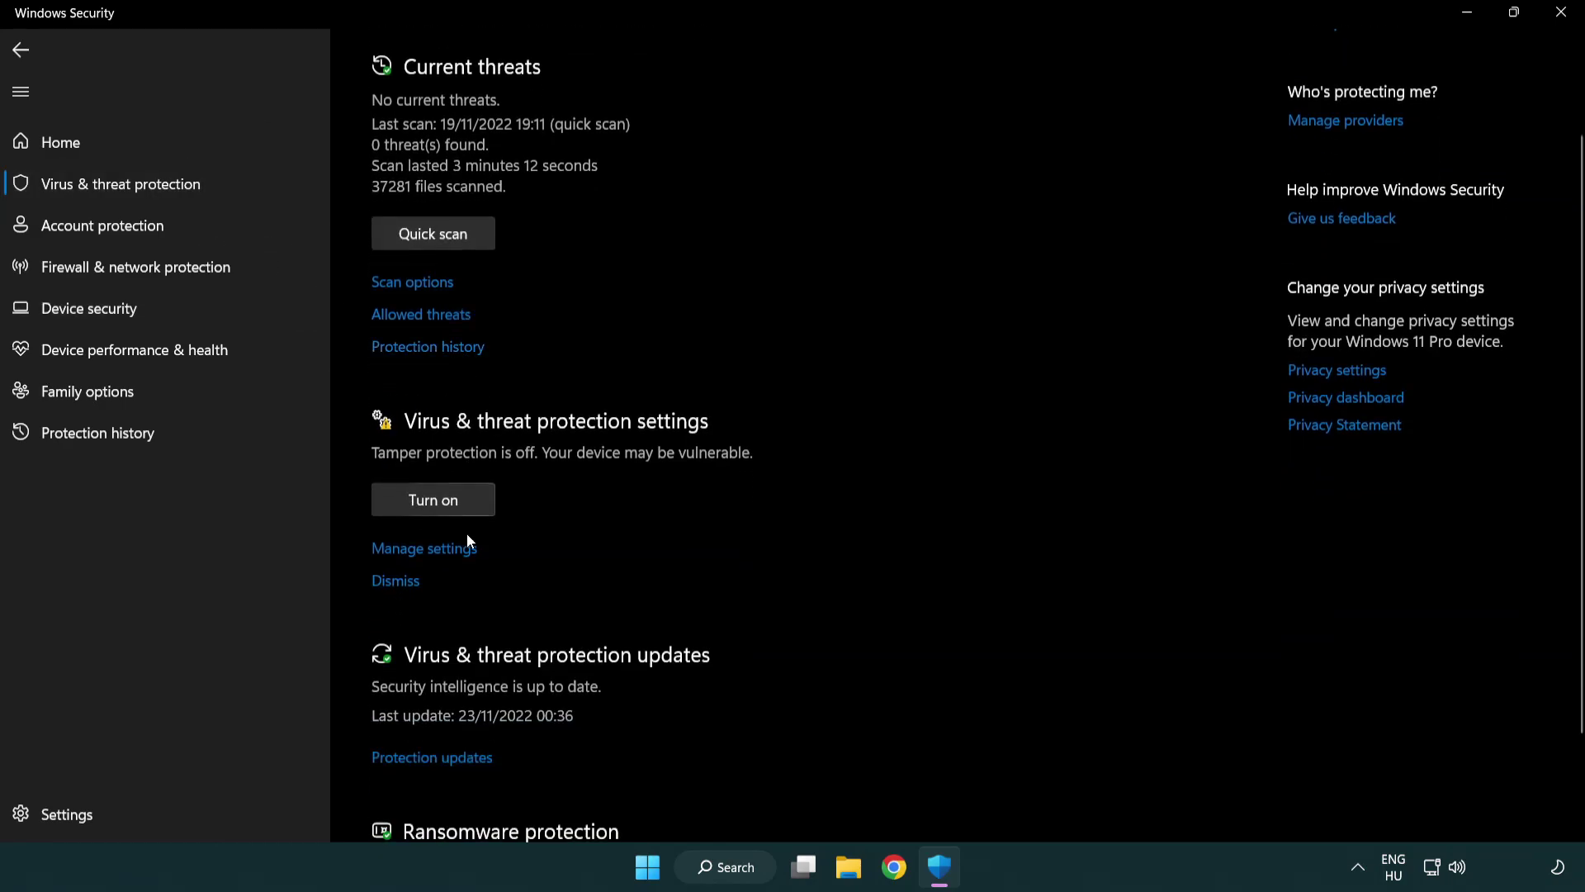
{"action": "left_click", "coordinate": [420, 549]}
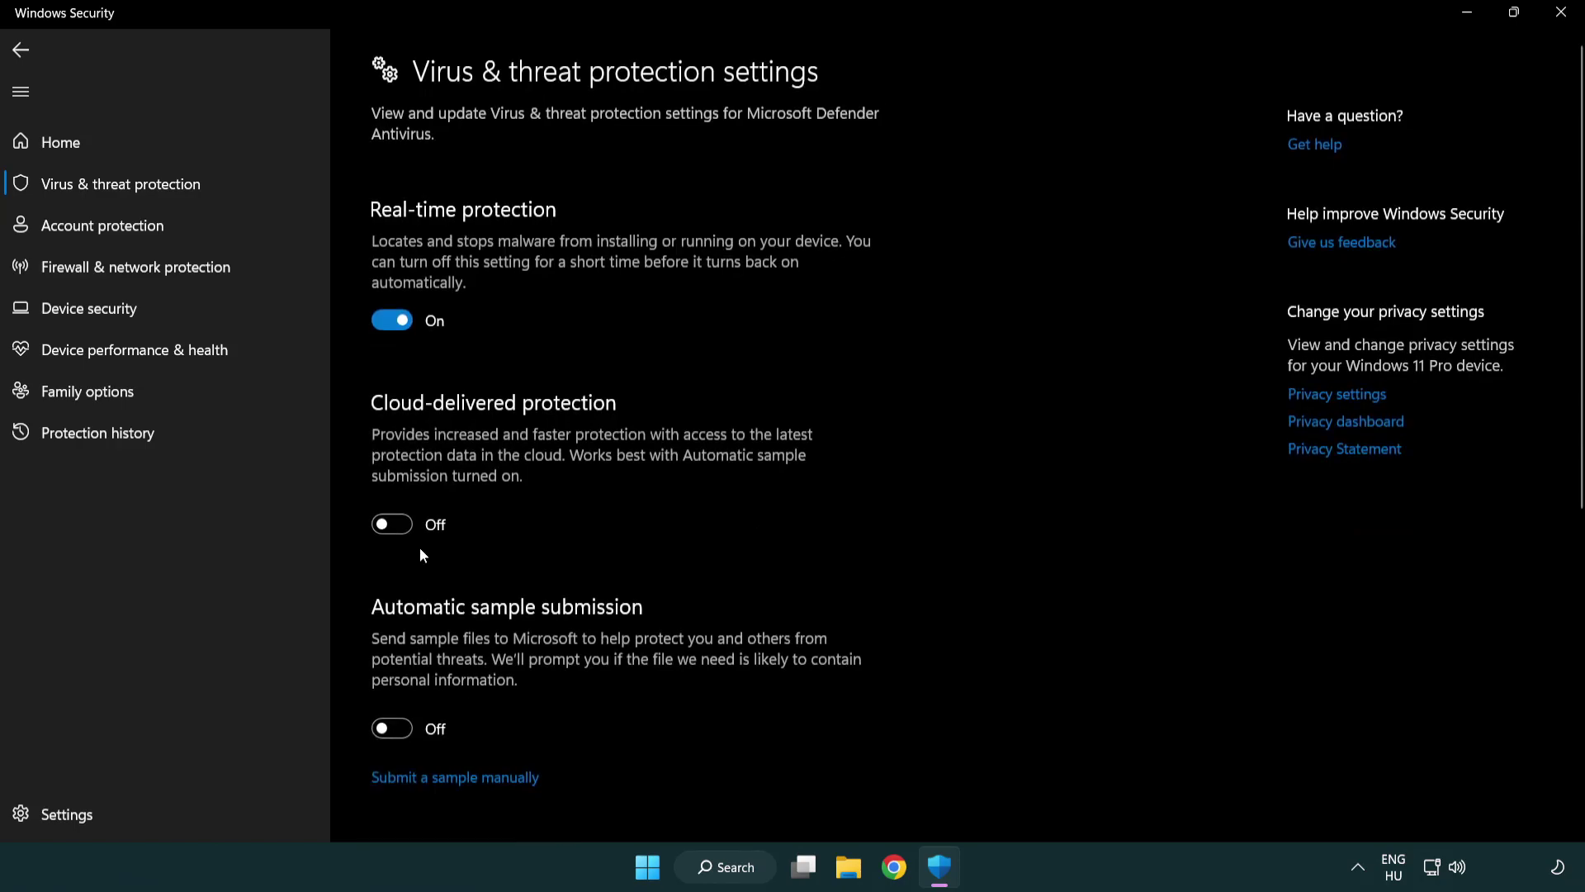
{"action": "scroll", "coordinate": [419, 548], "scroll_direction": "down", "scroll_amount": 2}
{"action": "scroll", "coordinate": [421, 547], "scroll_direction": "down", "scroll_amount": 2}
{"action": "scroll", "coordinate": [423, 547], "scroll_direction": "down", "scroll_amount": 2}
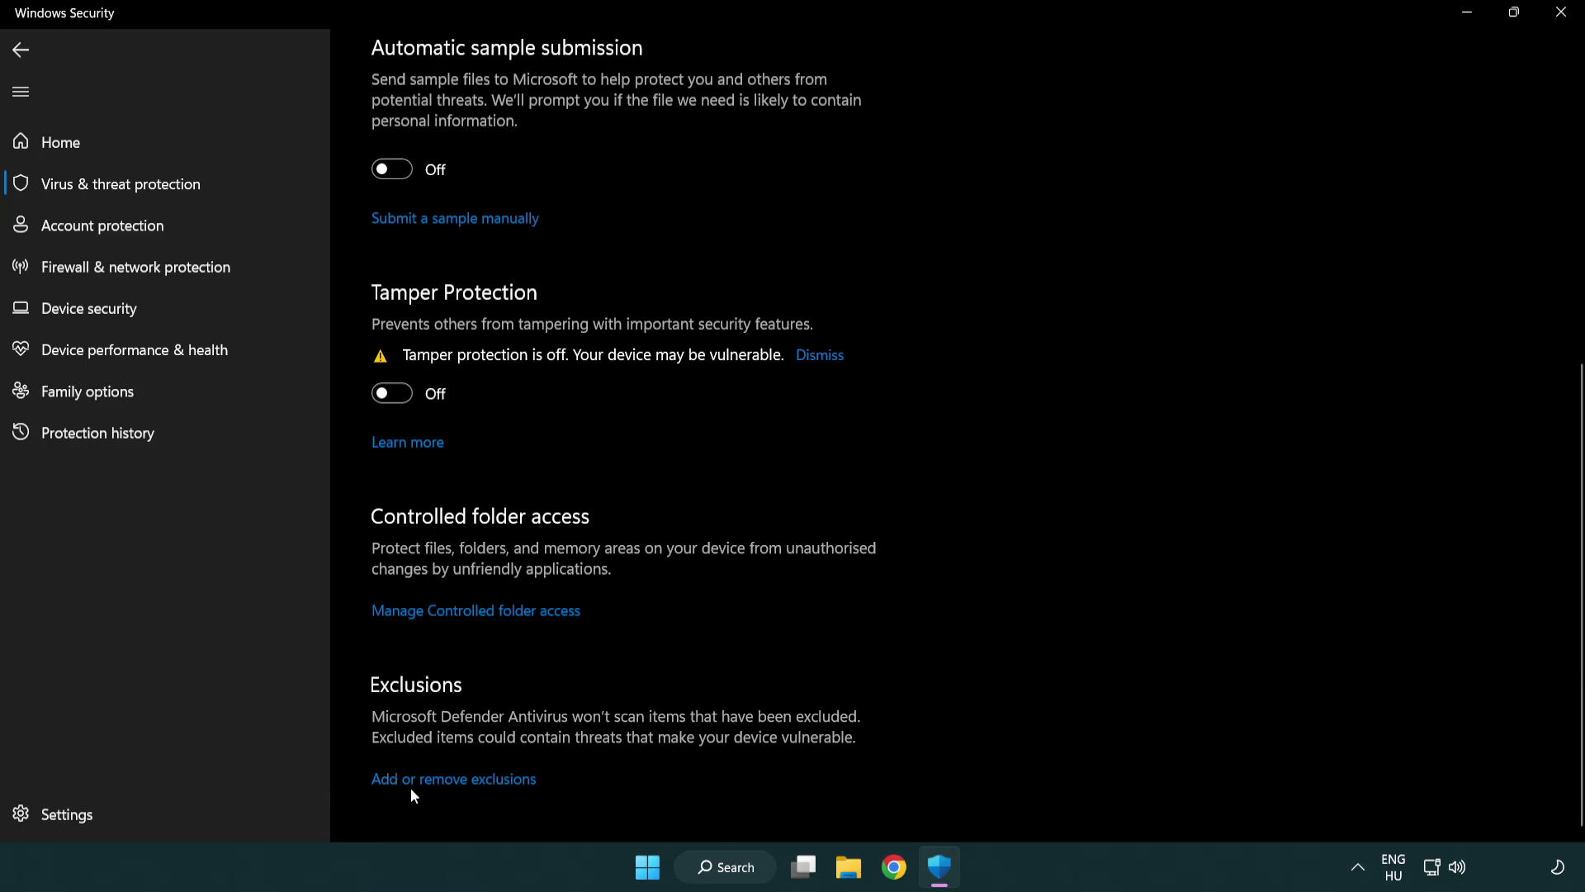
{"action": "left_click", "coordinate": [457, 780]}
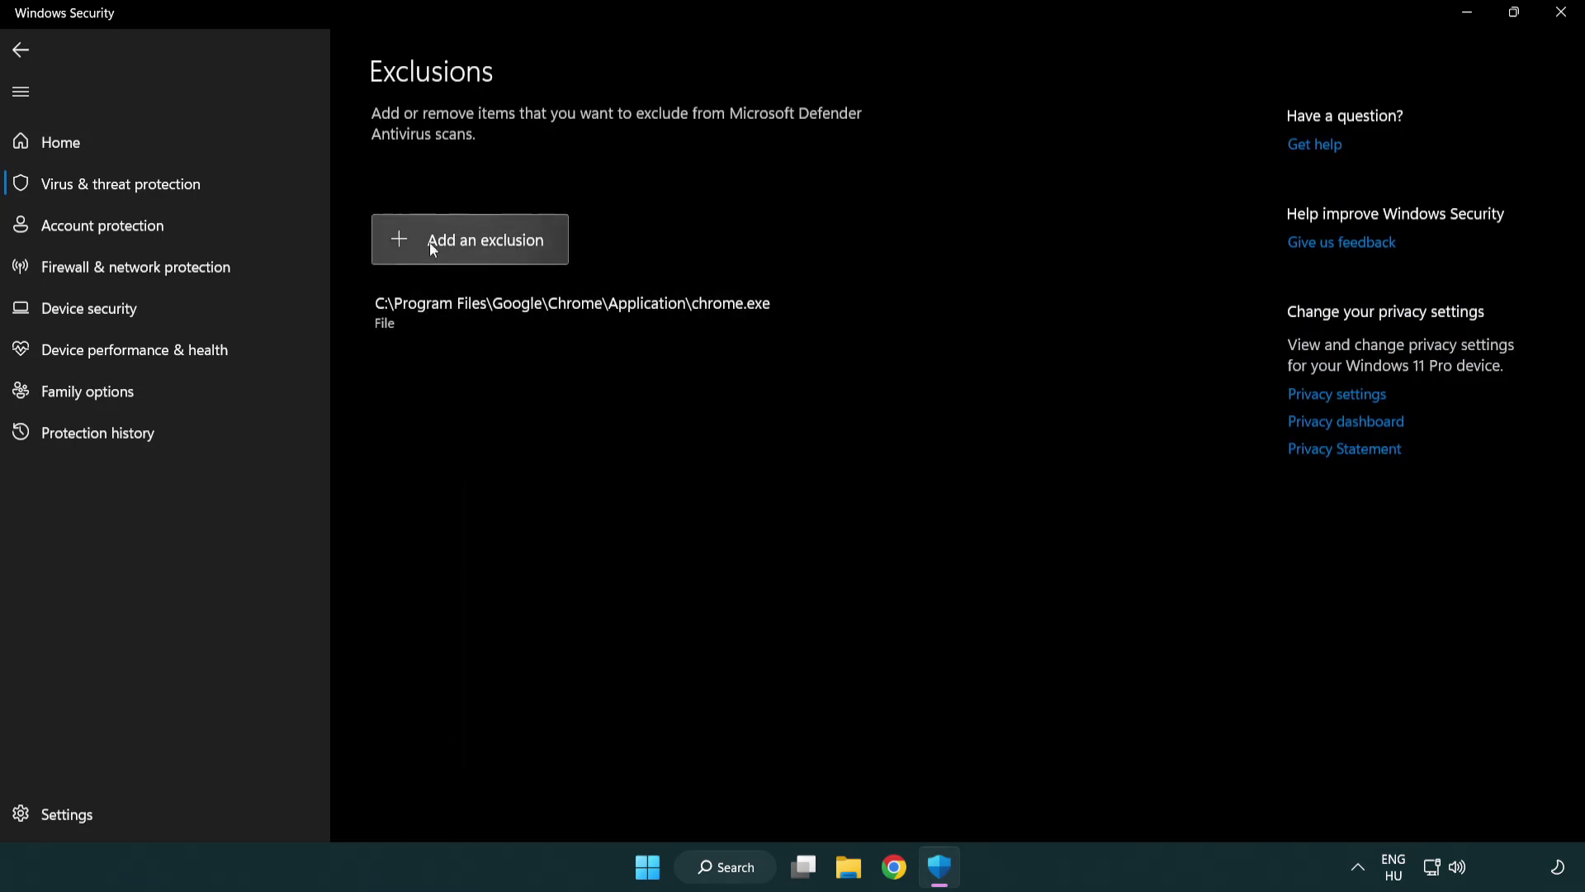
Start a File exclusion and navigate the picker up to This PC
{"action": "left_click", "coordinate": [475, 242]}
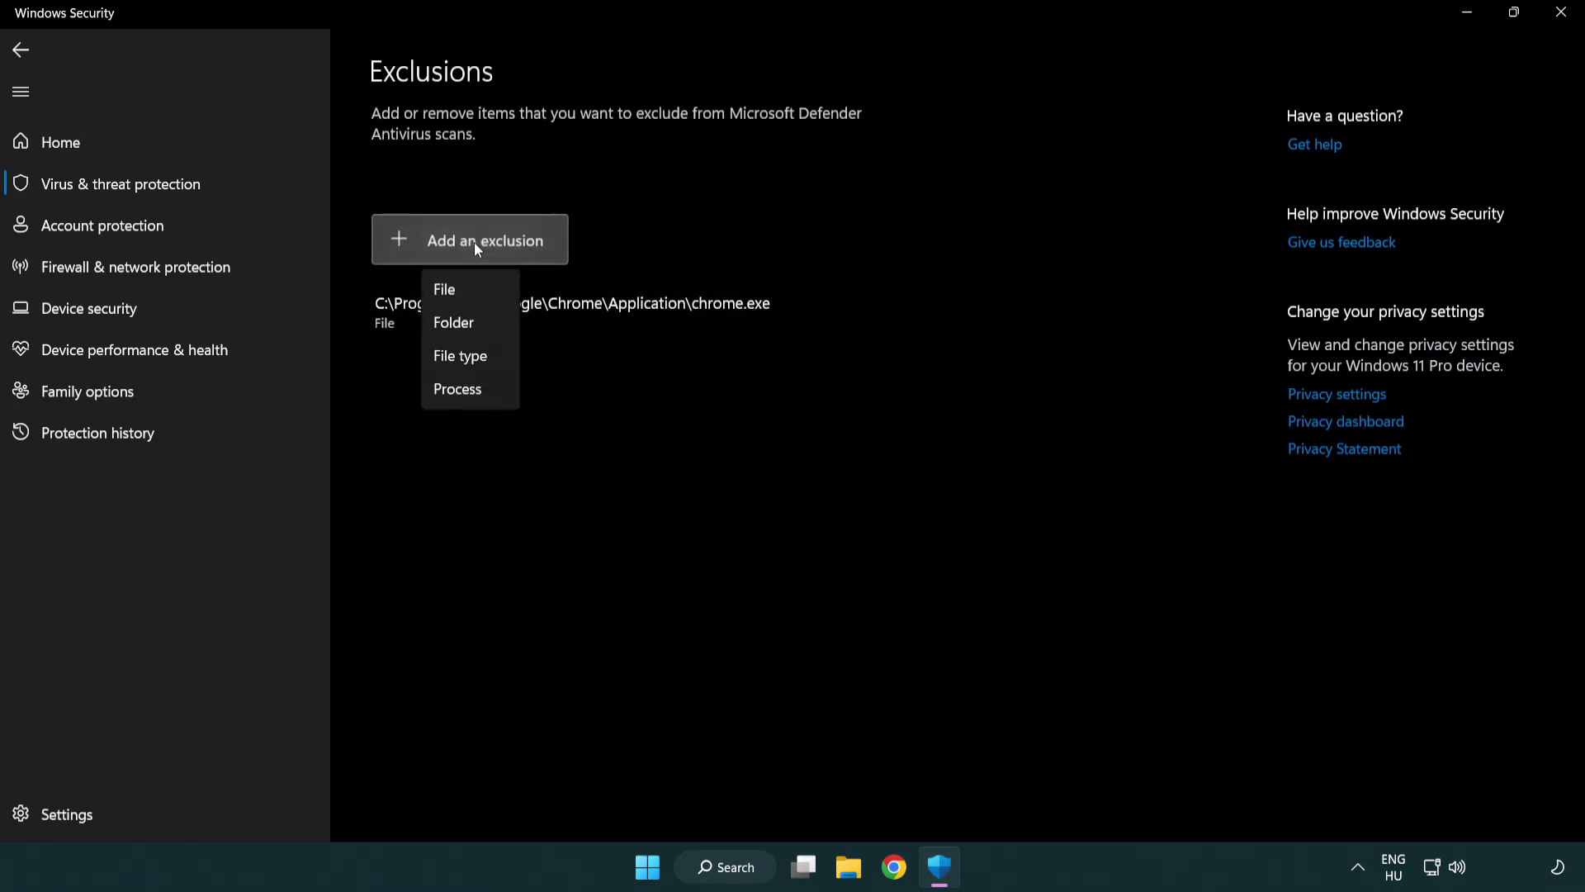
{"action": "left_click", "coordinate": [477, 292]}
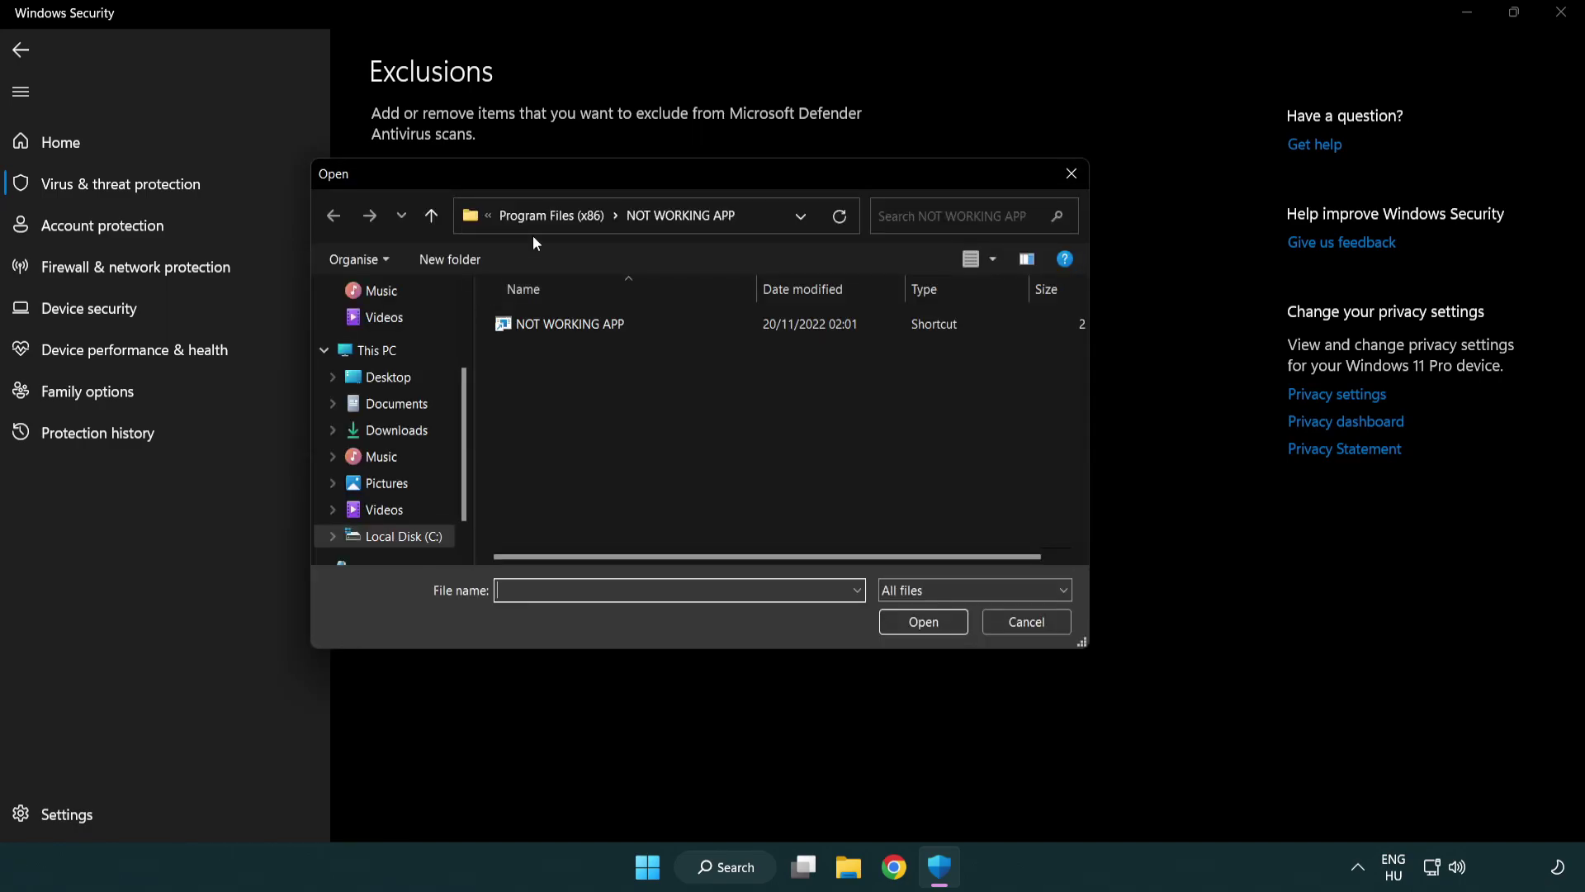
{"action": "left_click", "coordinate": [535, 221]}
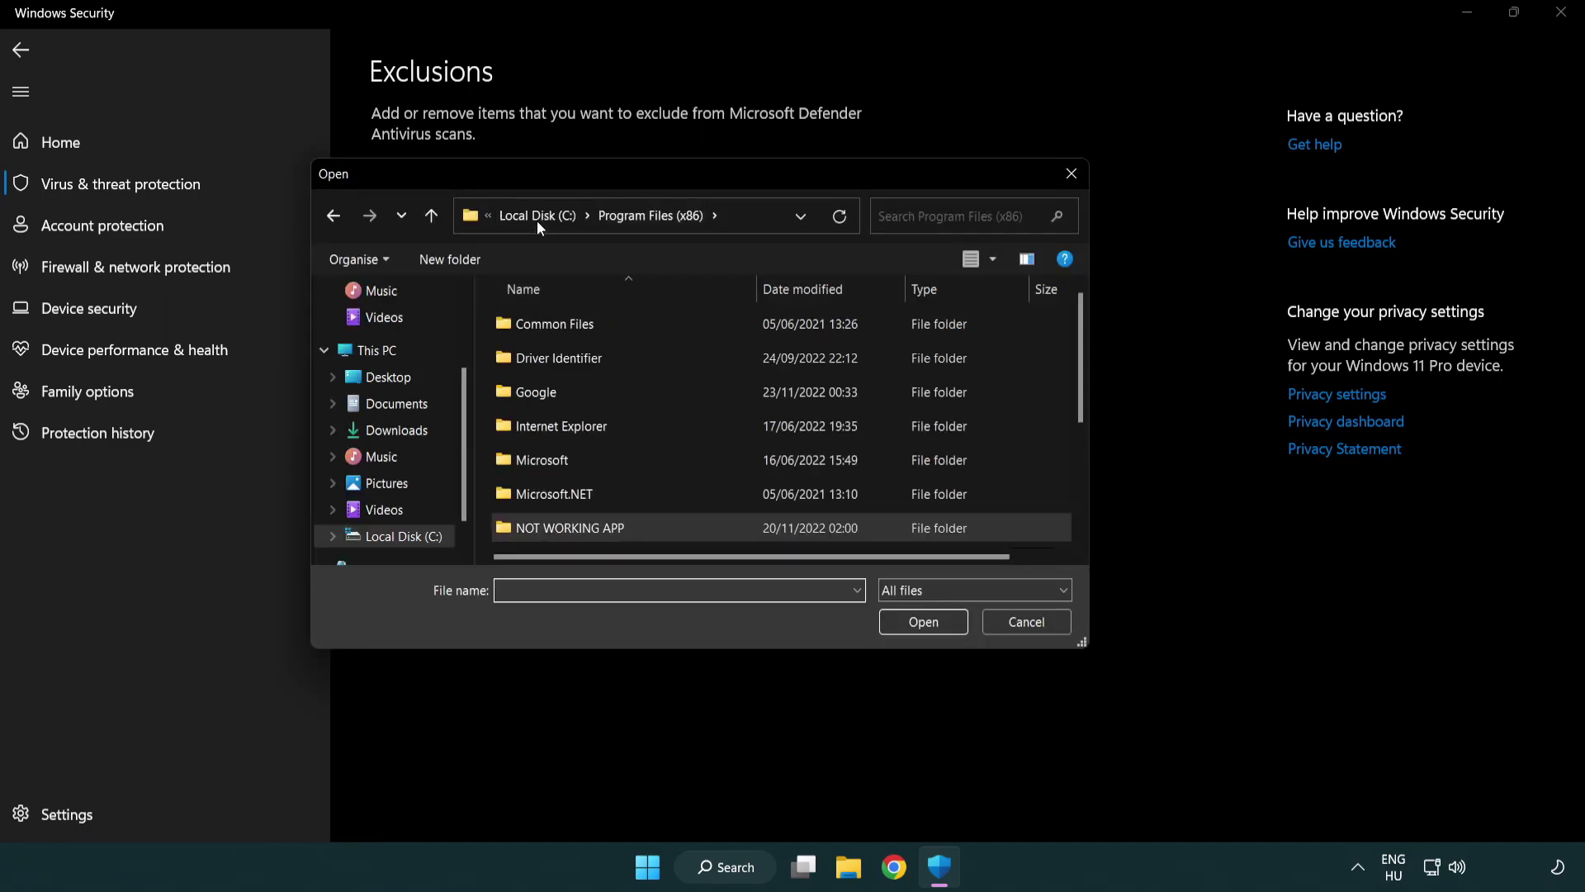
{"action": "left_click", "coordinate": [546, 217]}
{"action": "left_click", "coordinate": [517, 215]}
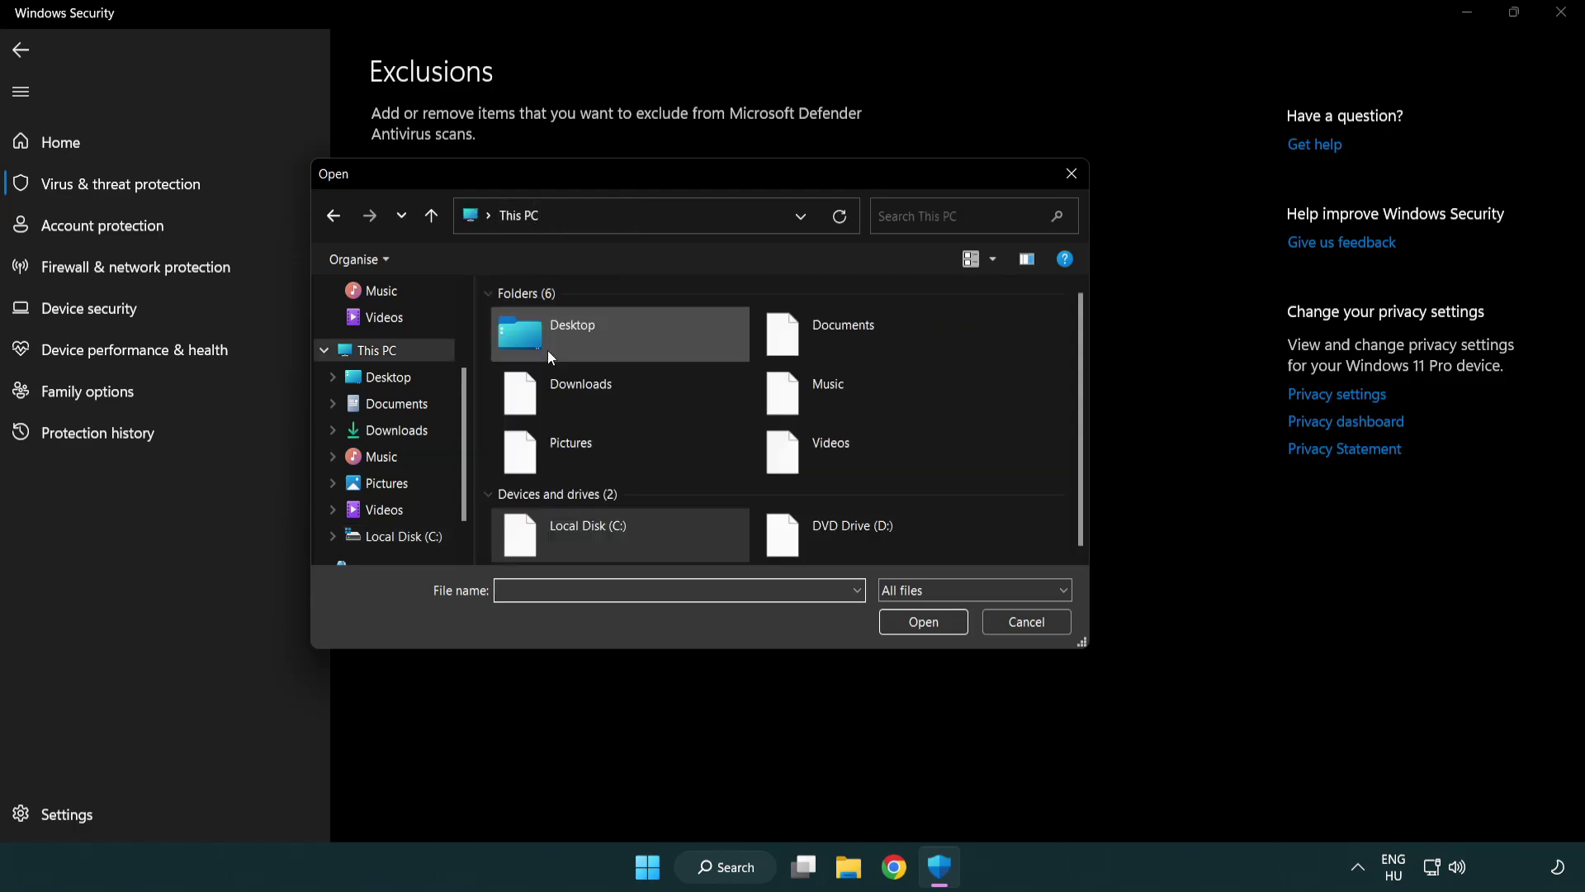
Browse to C:\Program Files (x86)\NOT WORKING APP and choose its shortcut
{"action": "double_click", "coordinate": [588, 531]}
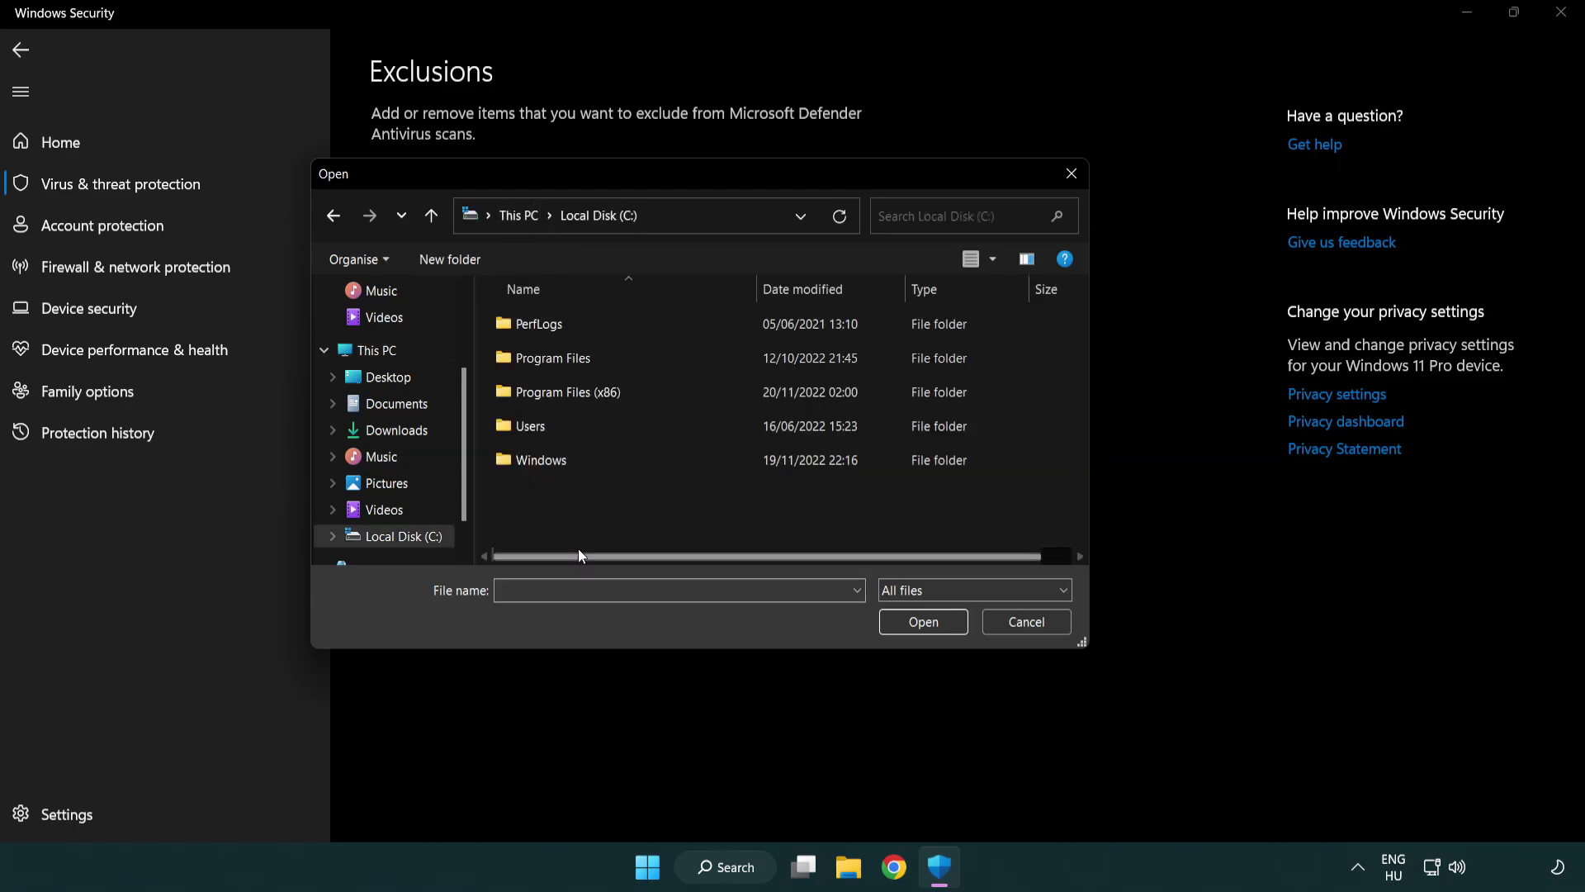
{"action": "left_click", "coordinate": [582, 394]}
{"action": "double_click", "coordinate": [580, 395]}
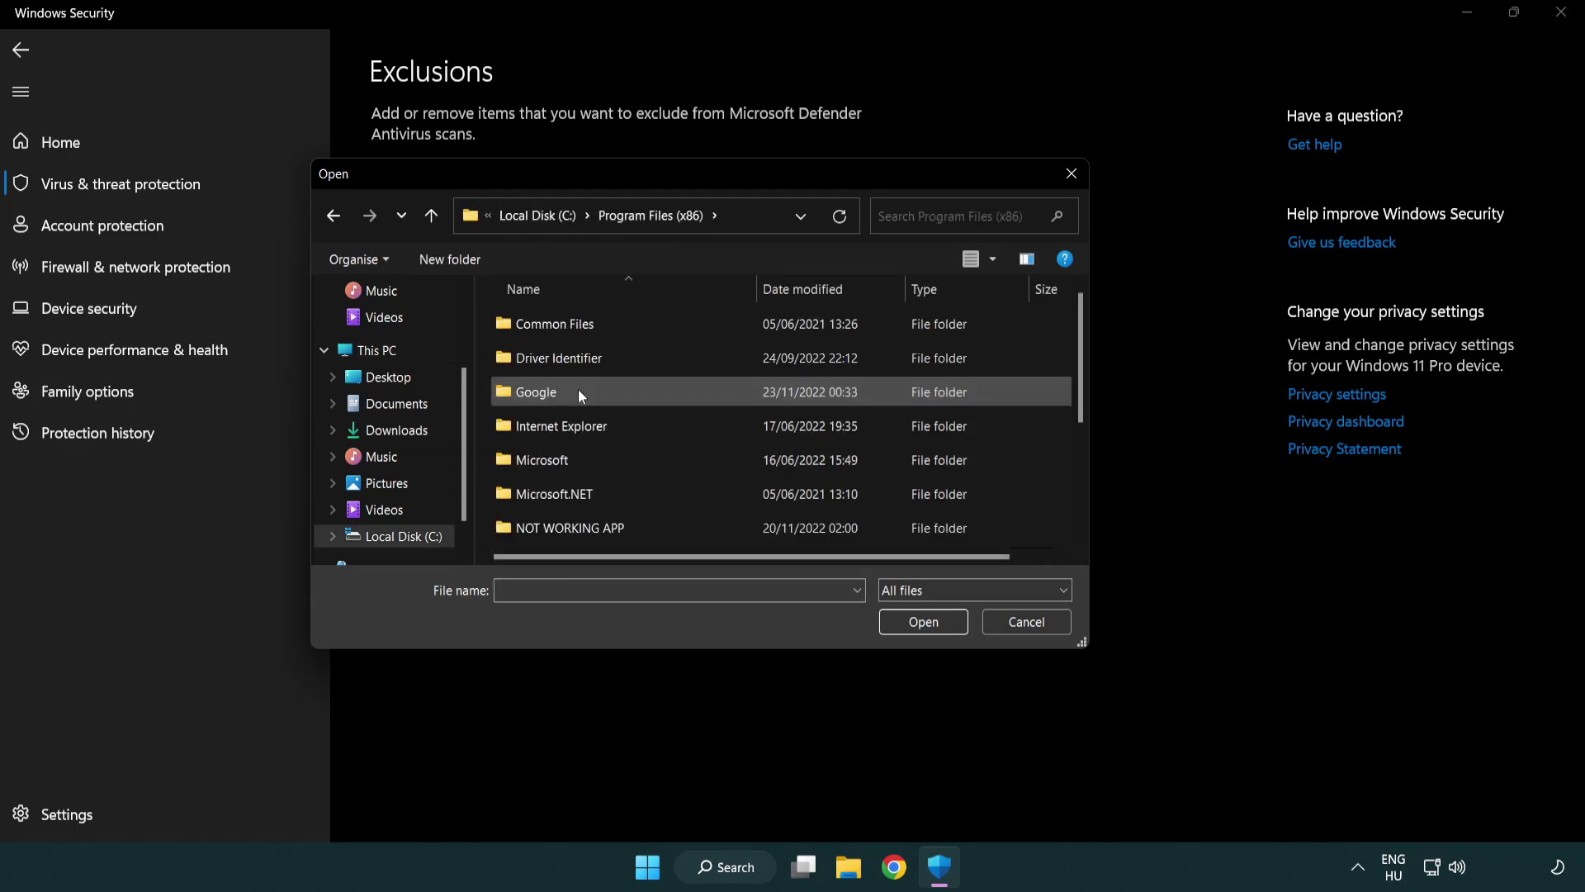
{"action": "left_click", "coordinate": [593, 531]}
{"action": "double_click", "coordinate": [591, 530]}
{"action": "left_click", "coordinate": [558, 323]}
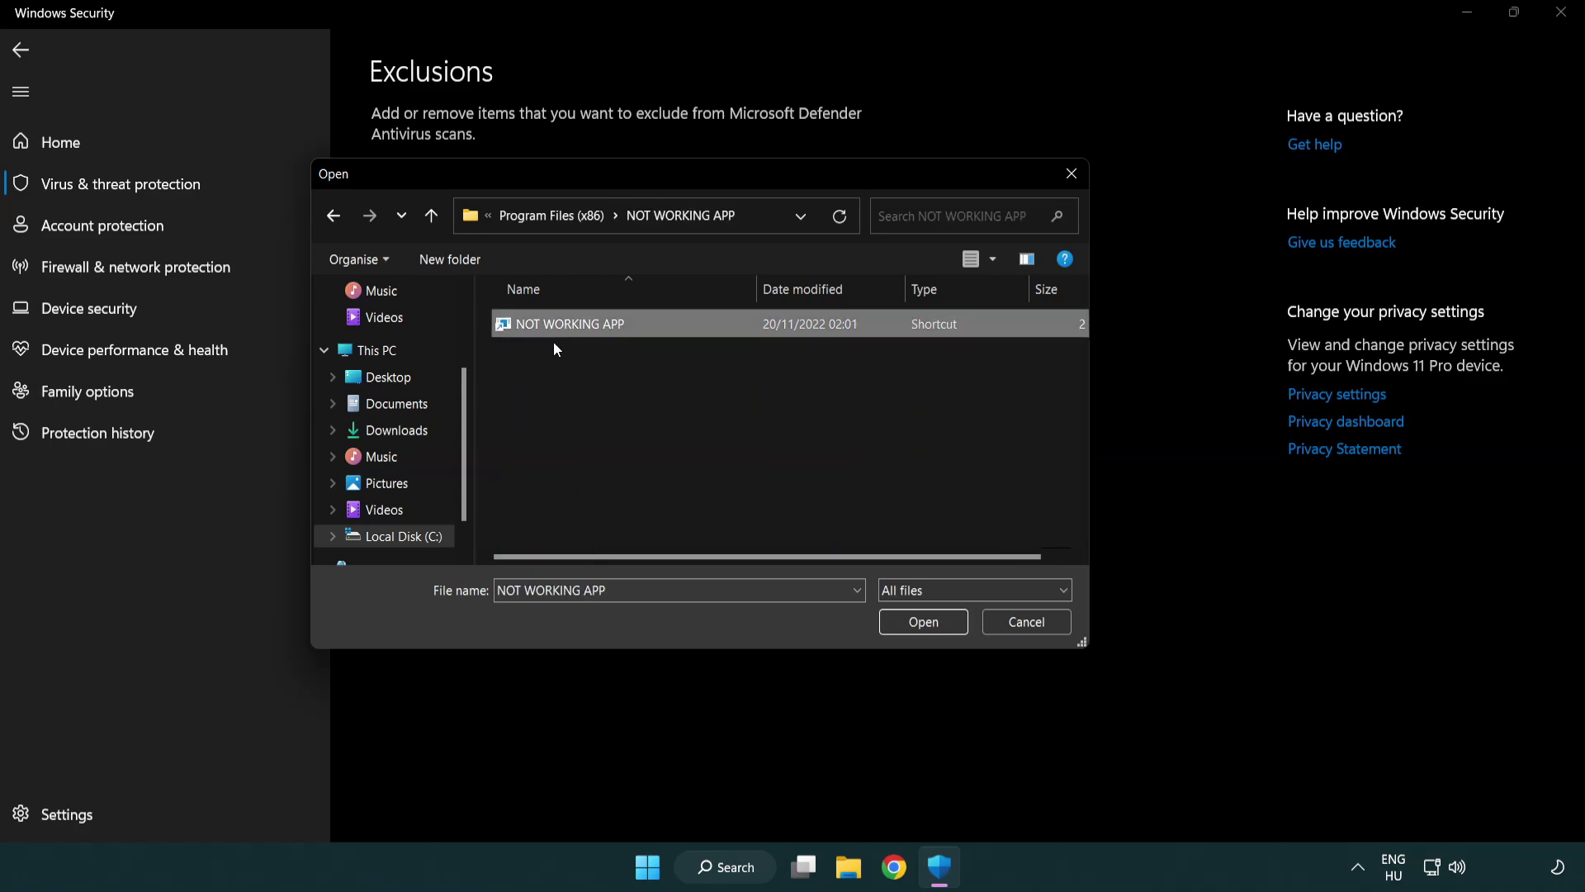
{"action": "left_click", "coordinate": [922, 622]}
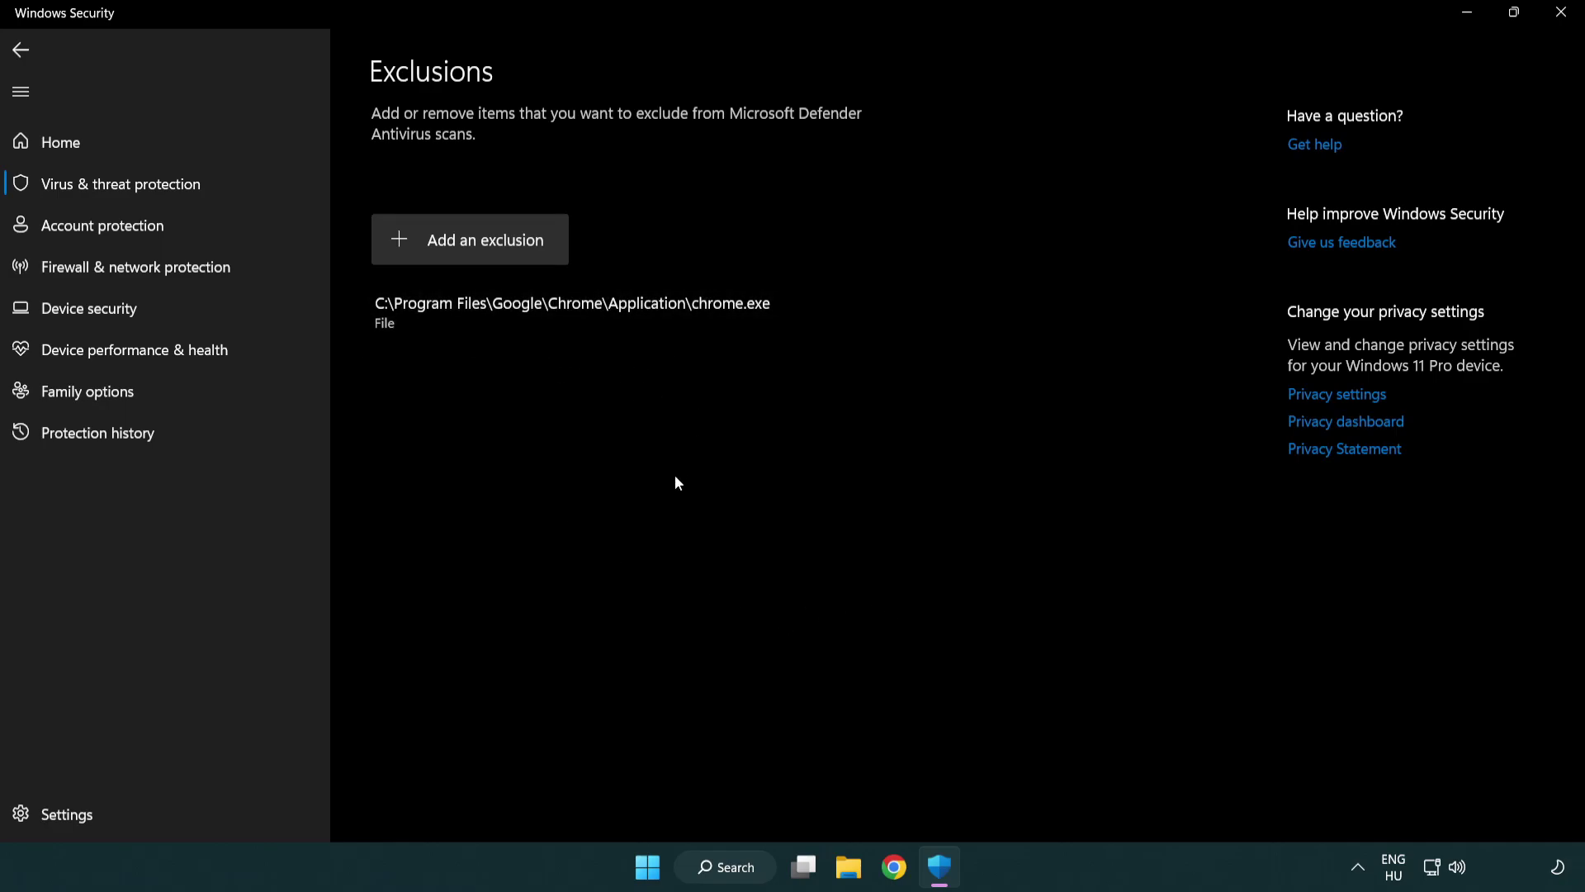
Close Windows Security and show the Start menu's Sleep, Shut down and Restart options
{"action": "left_click", "coordinate": [1560, 13]}
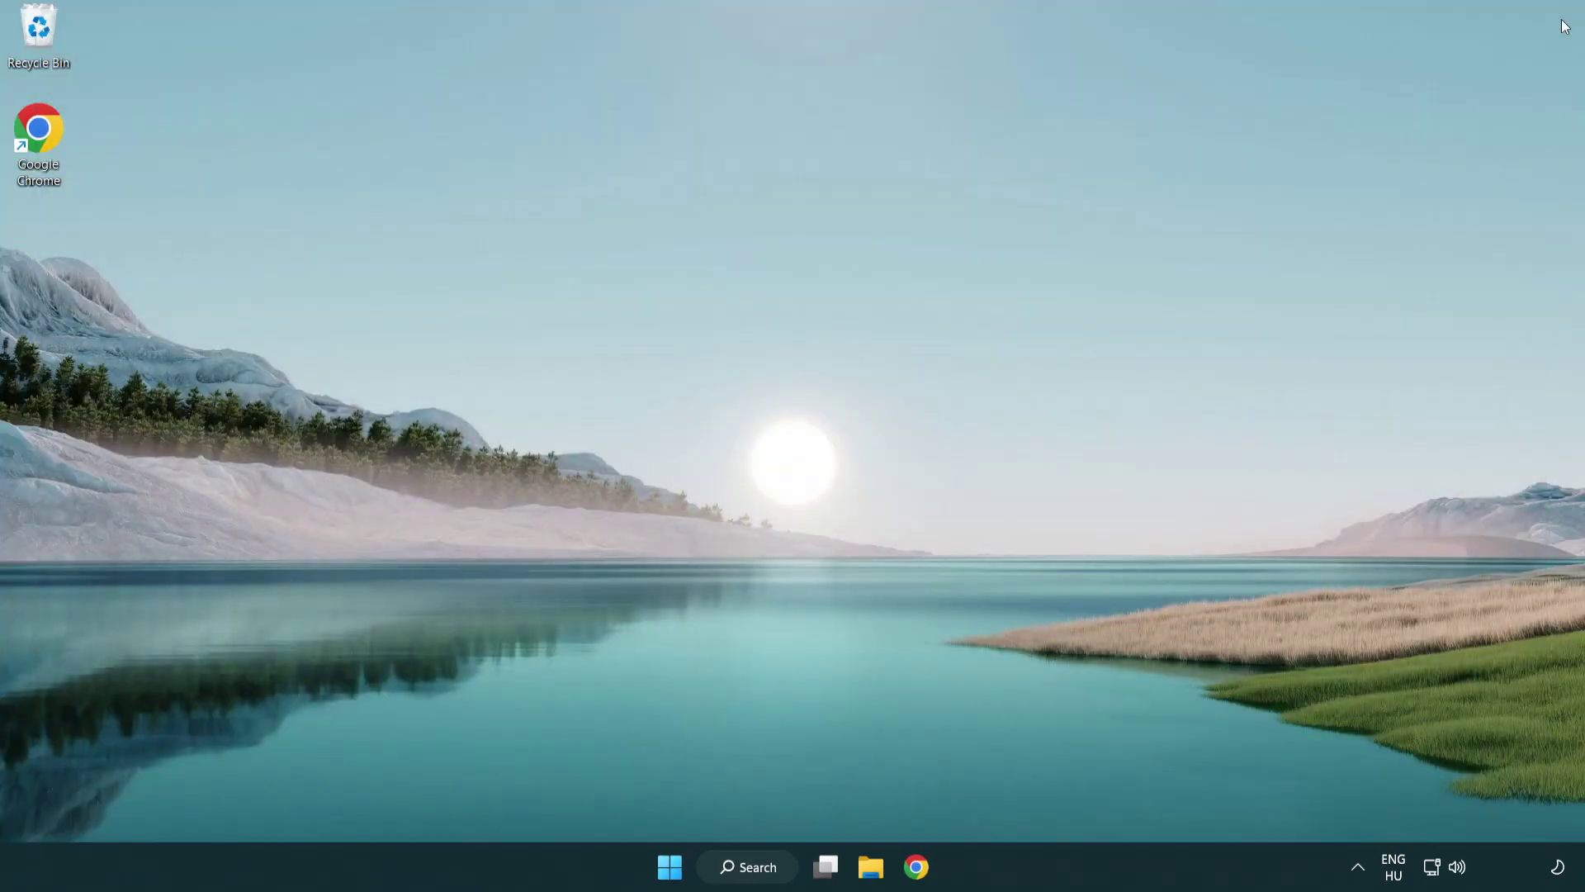
{"action": "left_click", "coordinate": [669, 865]}
{"action": "left_click", "coordinate": [1052, 794]}
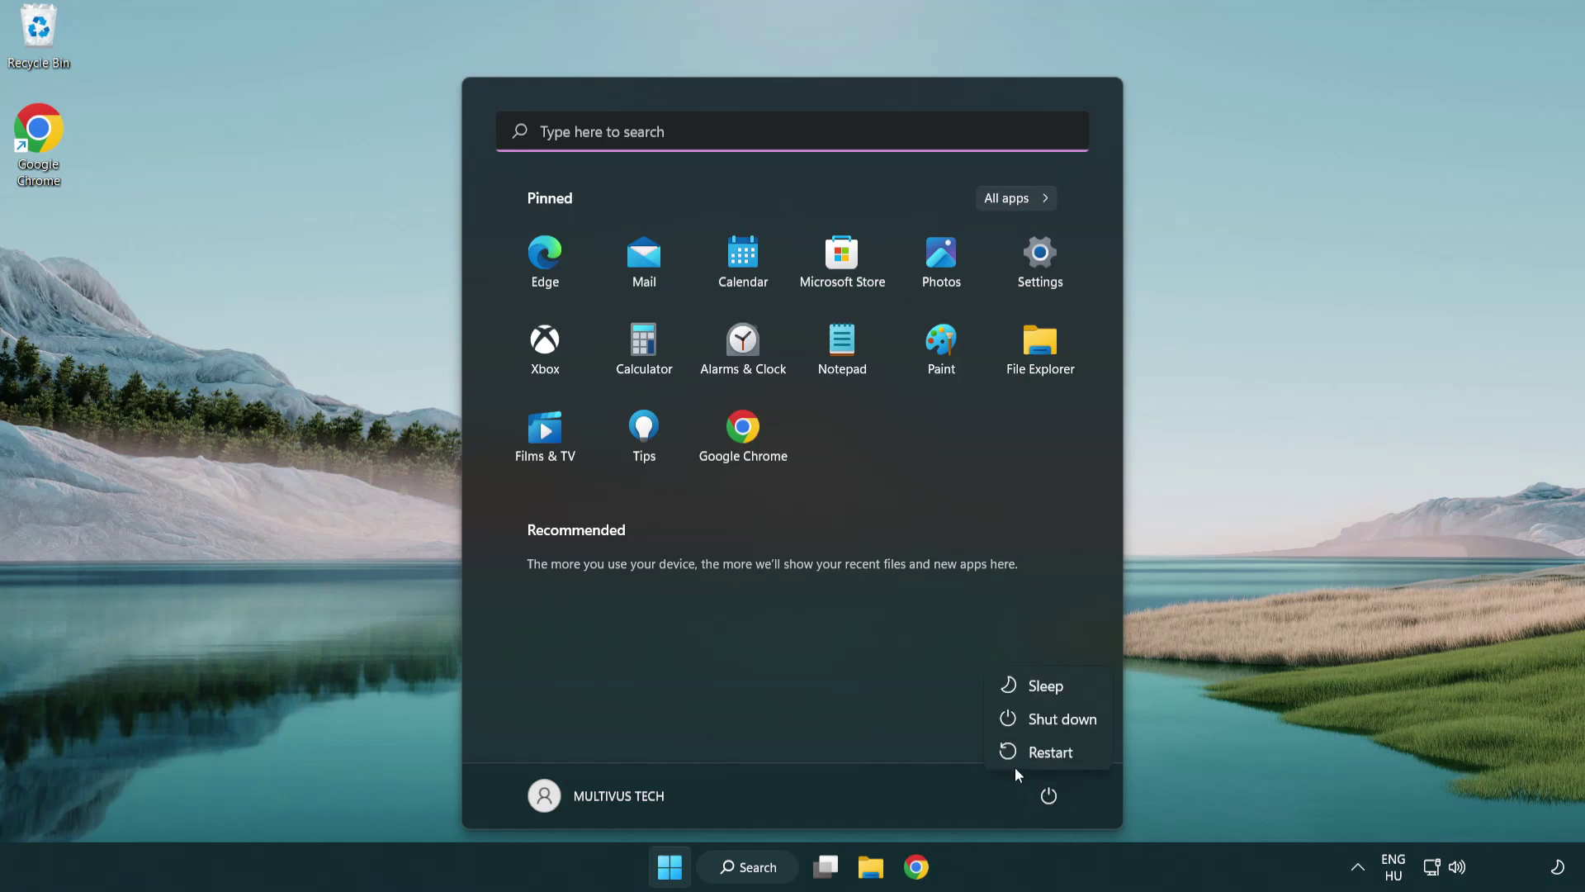